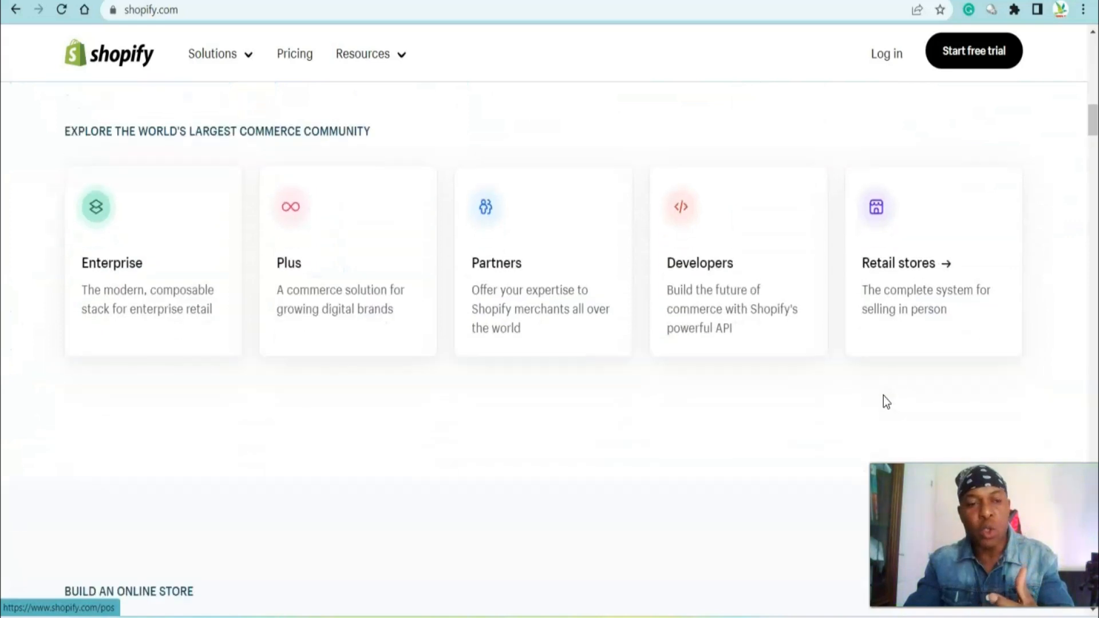
Start the Shopify free trial signup and answer that you are just starting
scroll(882, 389, up, 15)
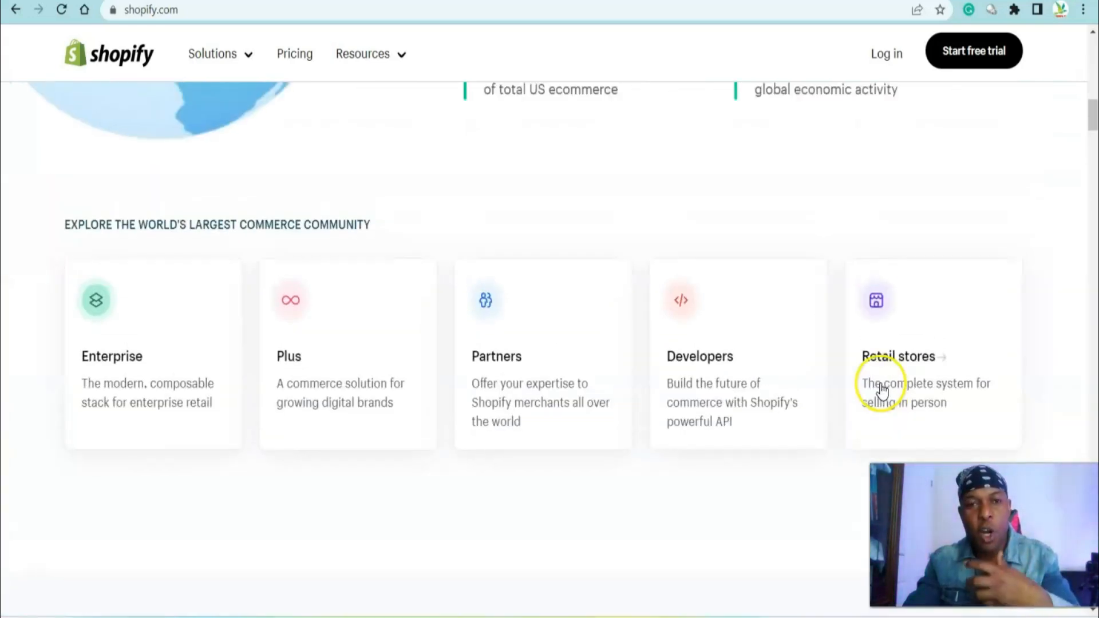
click(210, 55)
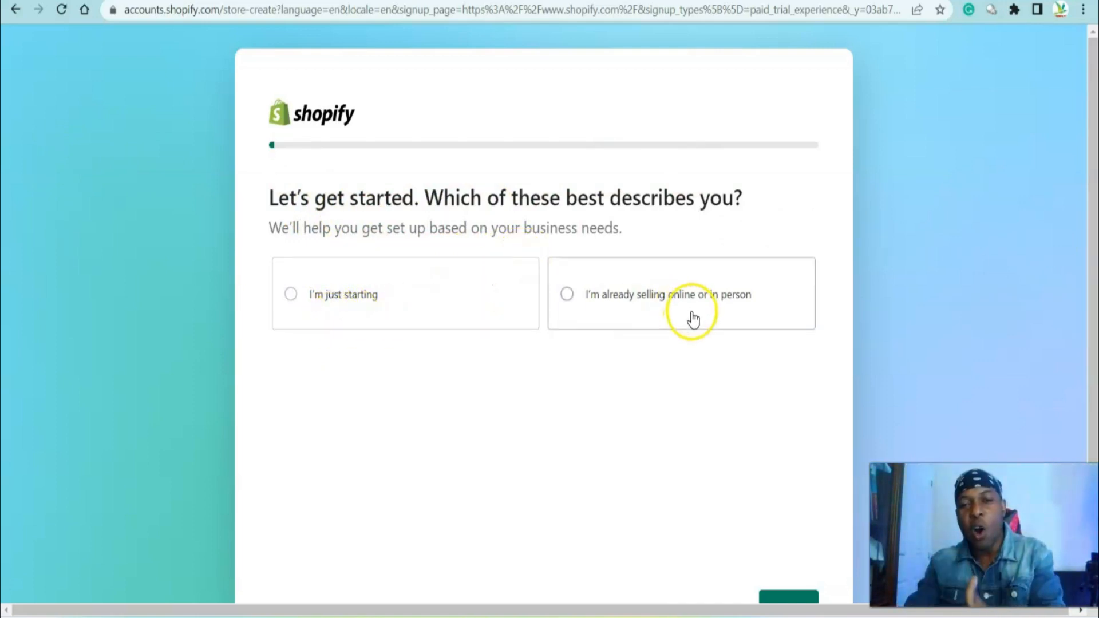
scroll(694, 319, down, 2)
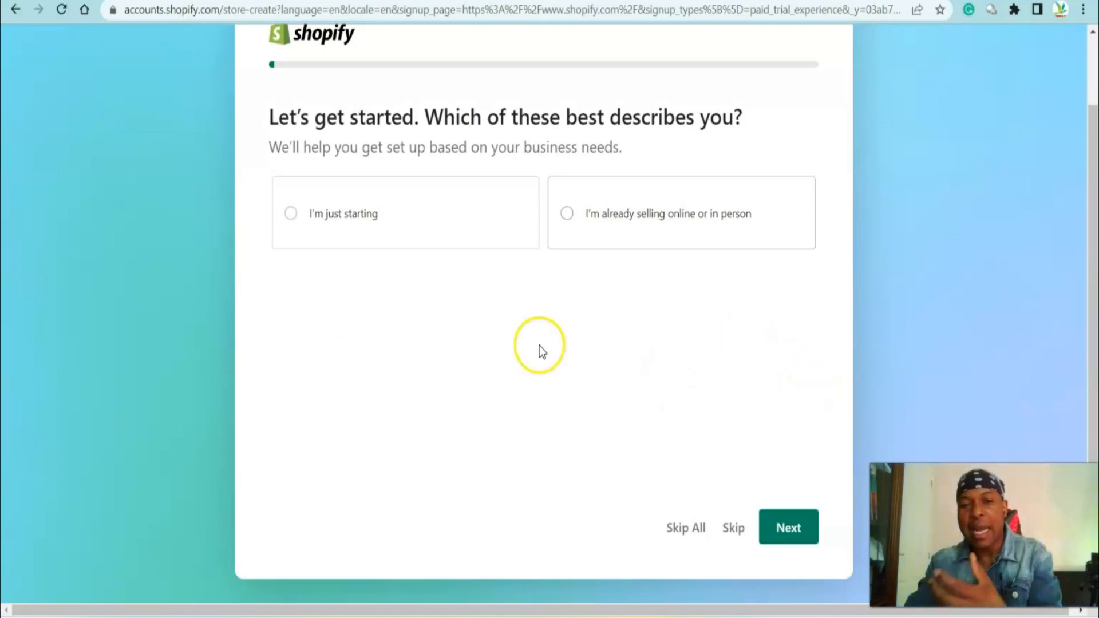
click(353, 230)
click(783, 529)
Choose to sell through an online store and continue
scroll(781, 530, down, 2)
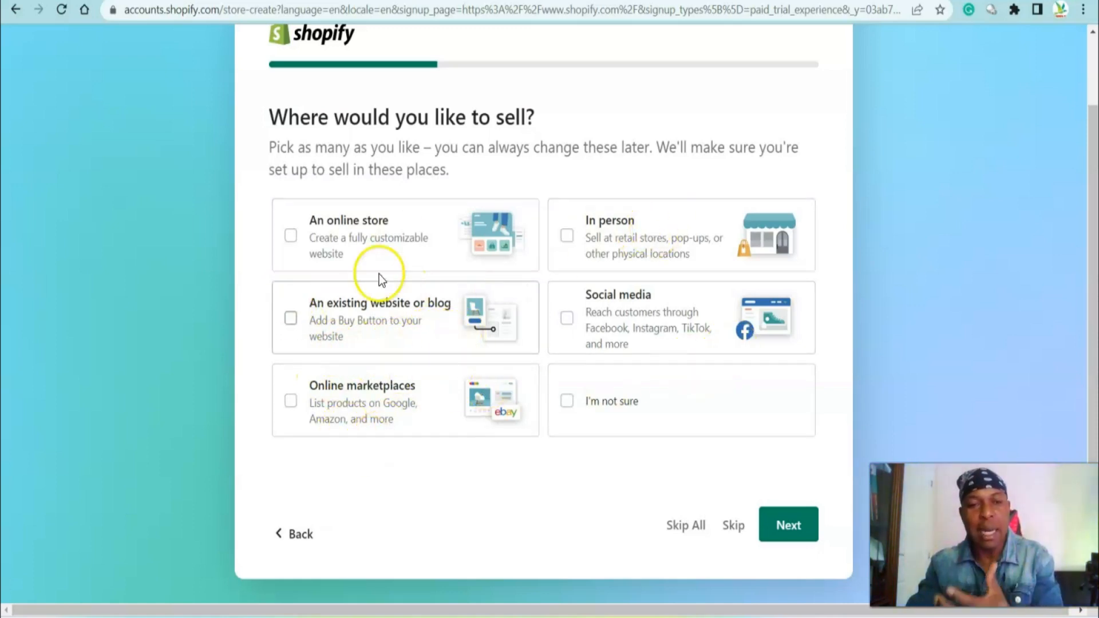
click(291, 233)
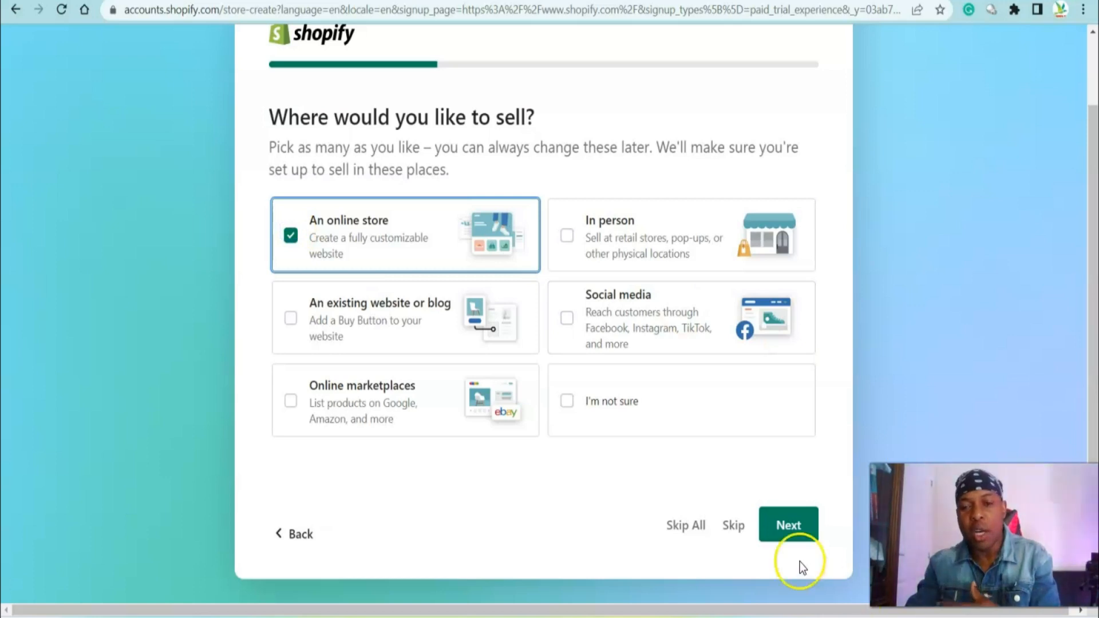
click(791, 527)
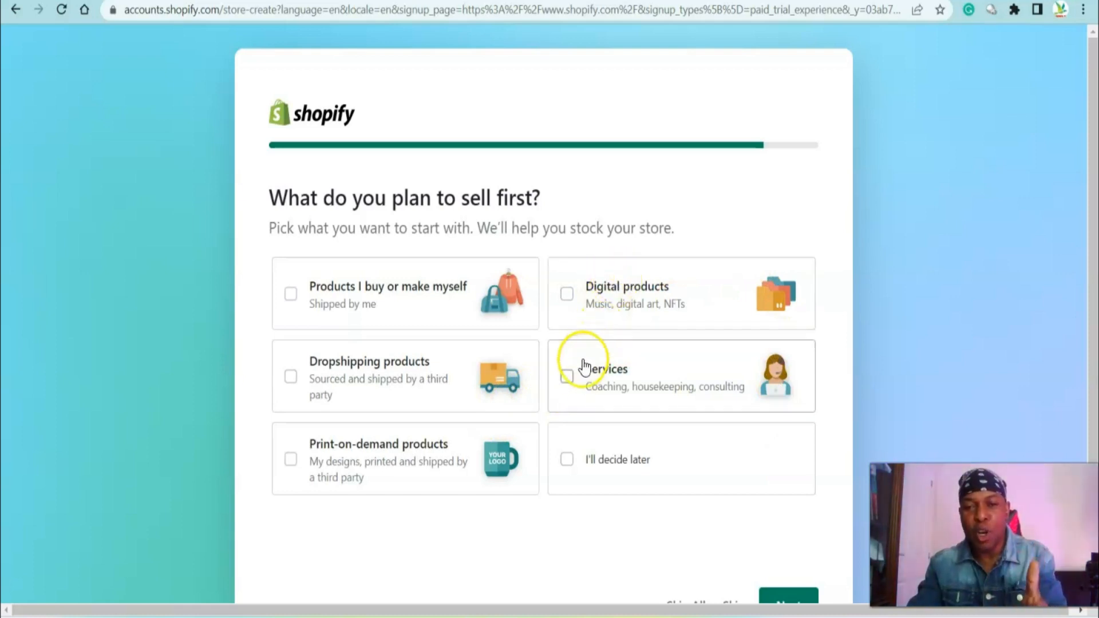
Pick Services as what you plan to sell first and continue
click(567, 377)
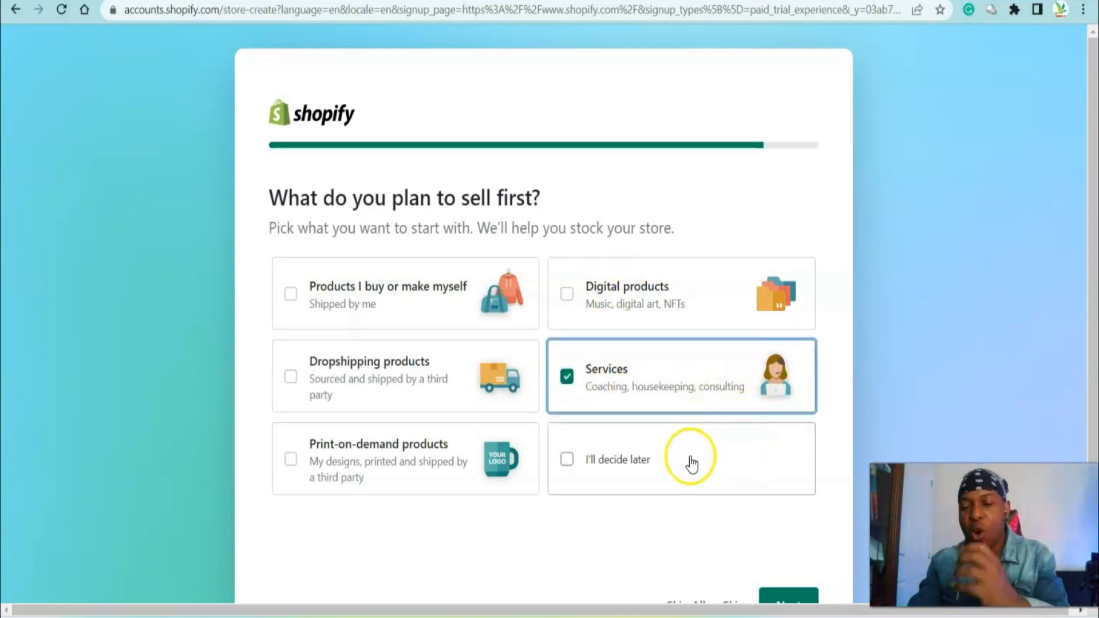
scroll(700, 455, down, 1)
scroll(700, 445, down, 2)
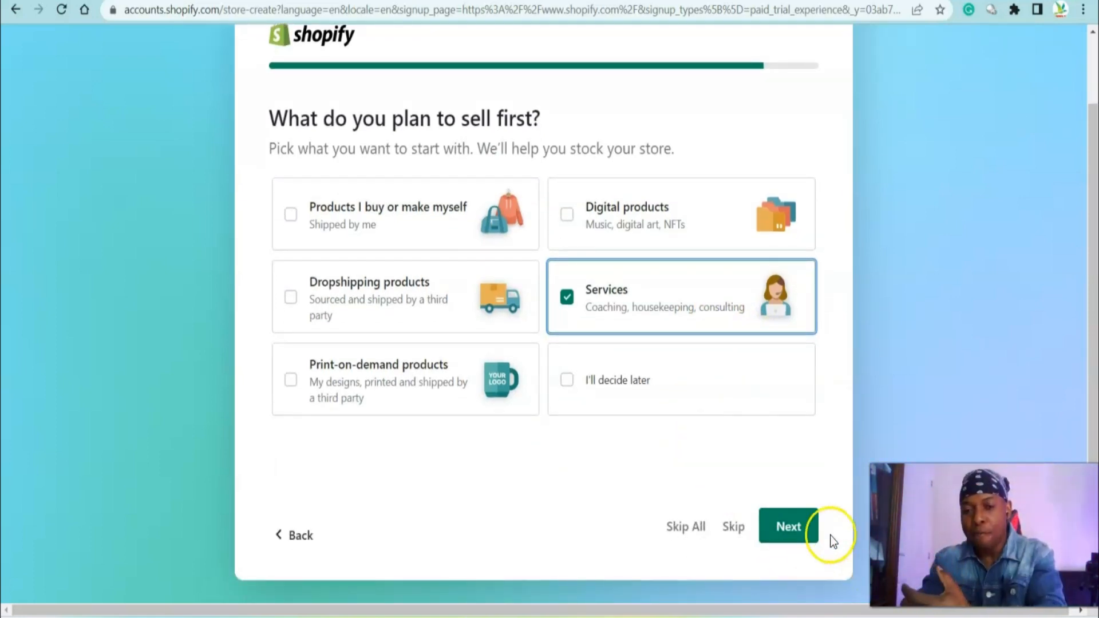
click(798, 530)
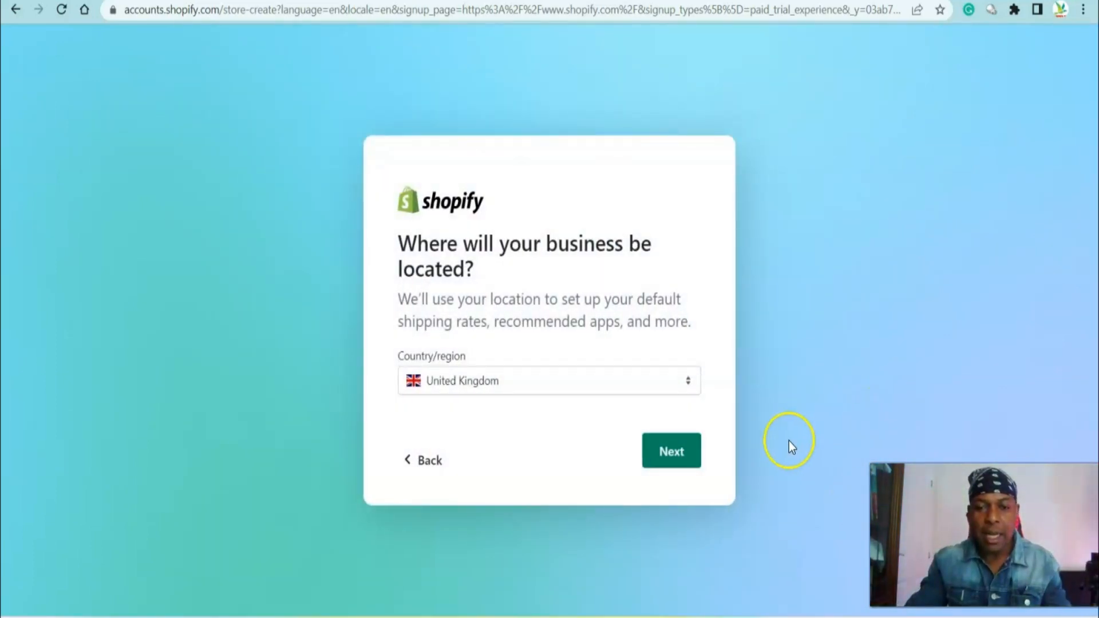
Keep United Kingdom as the business location and choose to continue with email
click(676, 454)
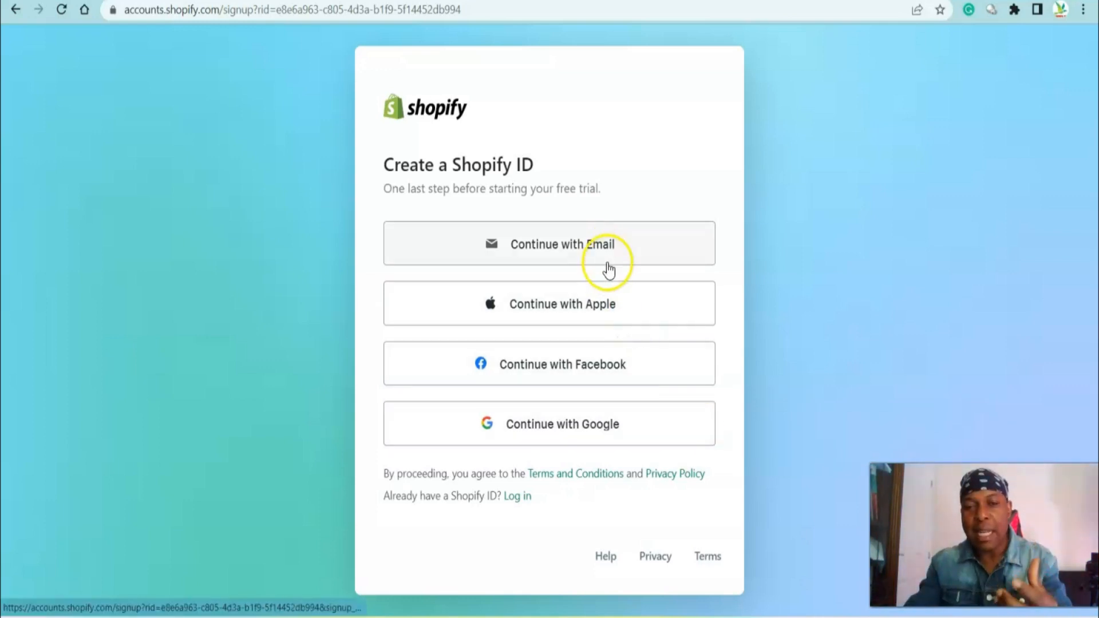
click(607, 240)
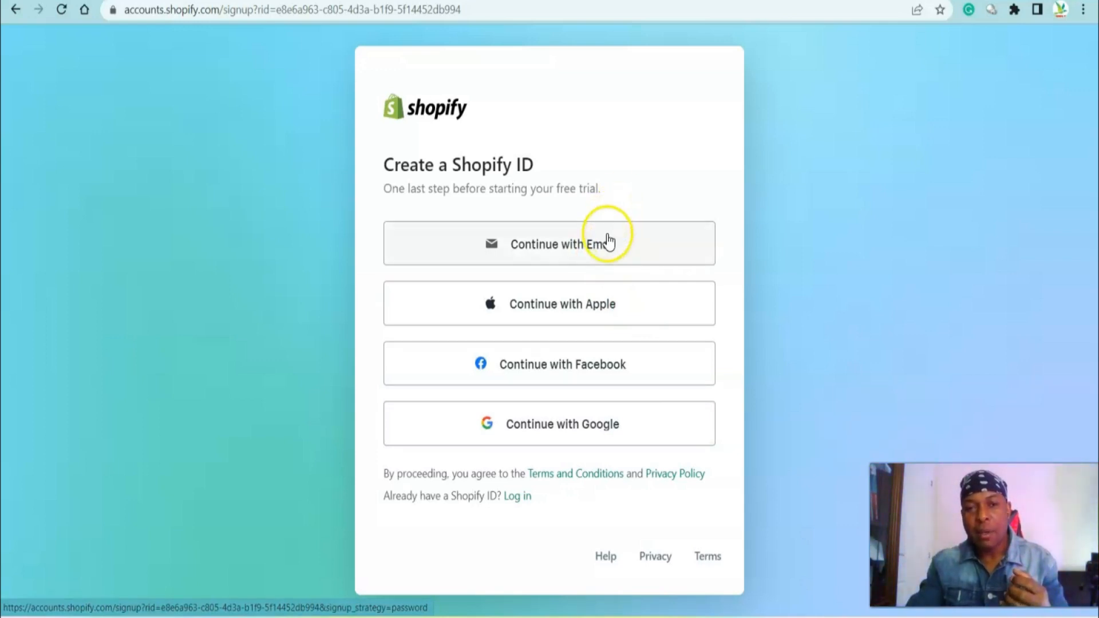
click(621, 269)
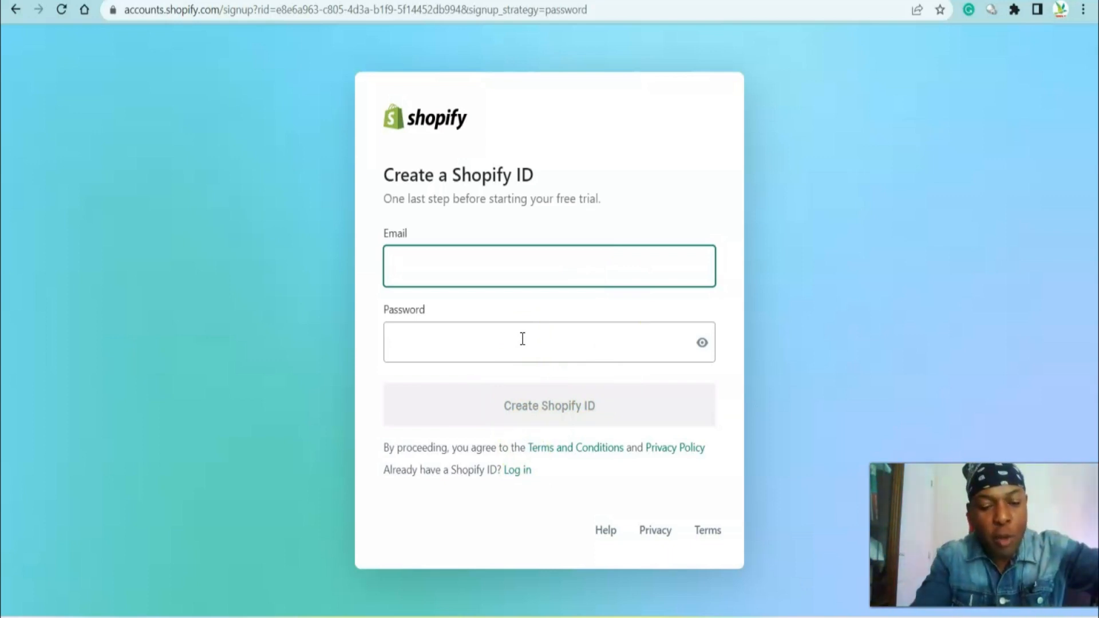
Fill in the account e-mail address and a password, and create the Shopify ID
text(v)
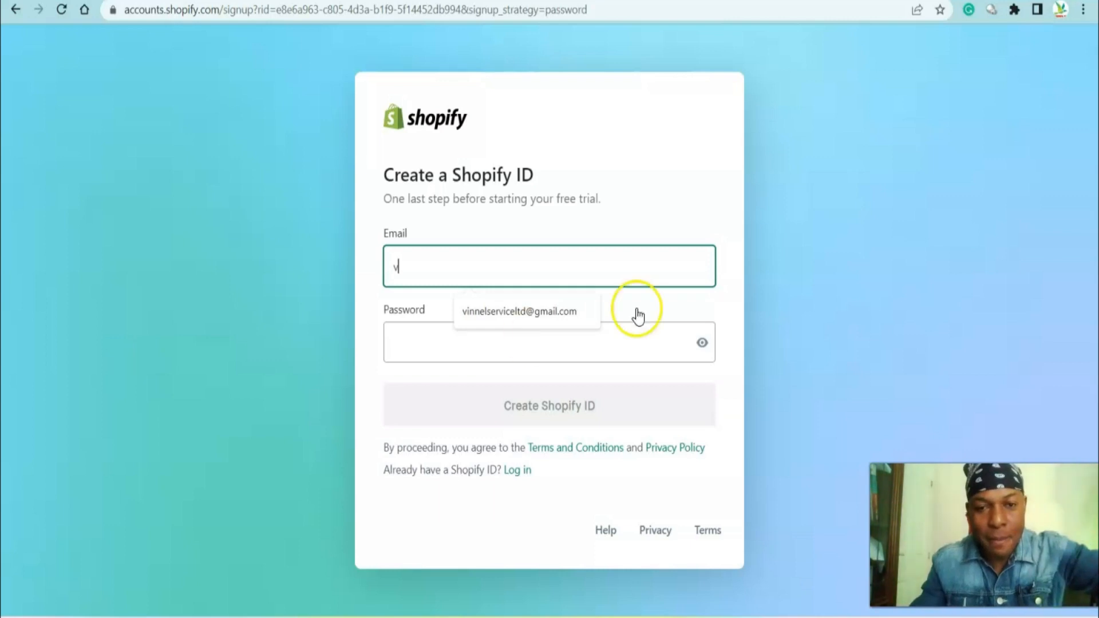
click(582, 318)
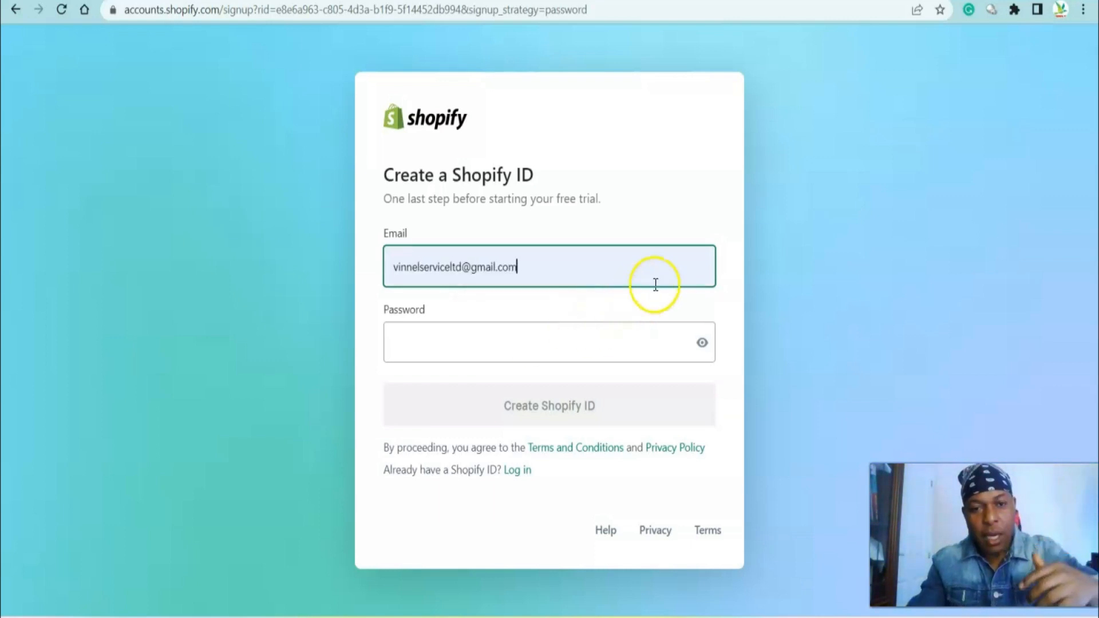
click(470, 340)
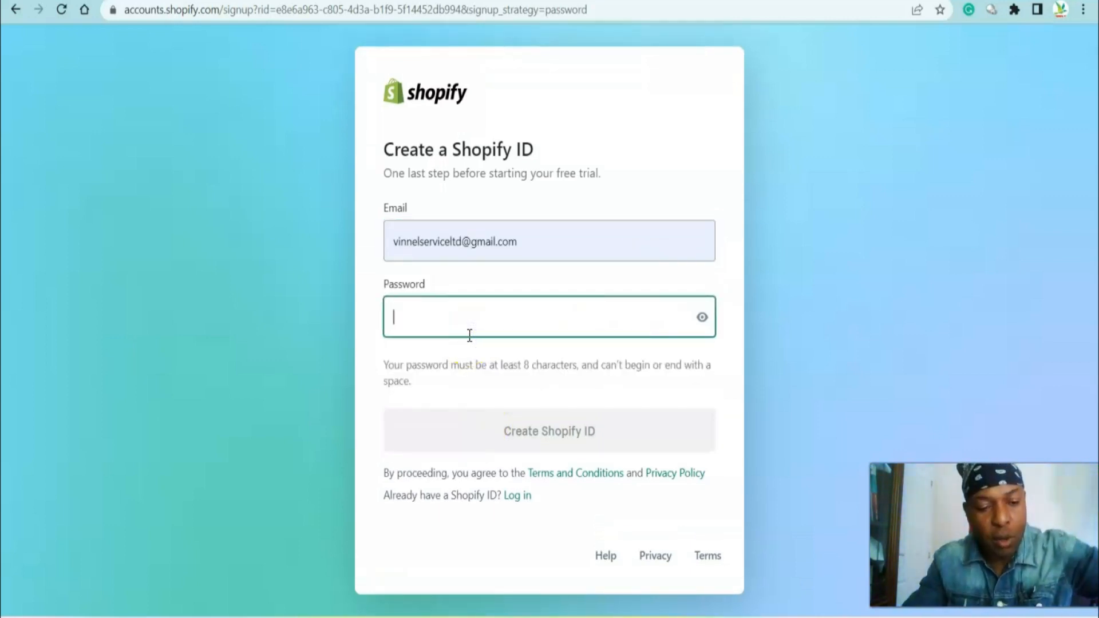
text(•)
key(Caps_Lock)
text(•)
key(Caps_Lock)
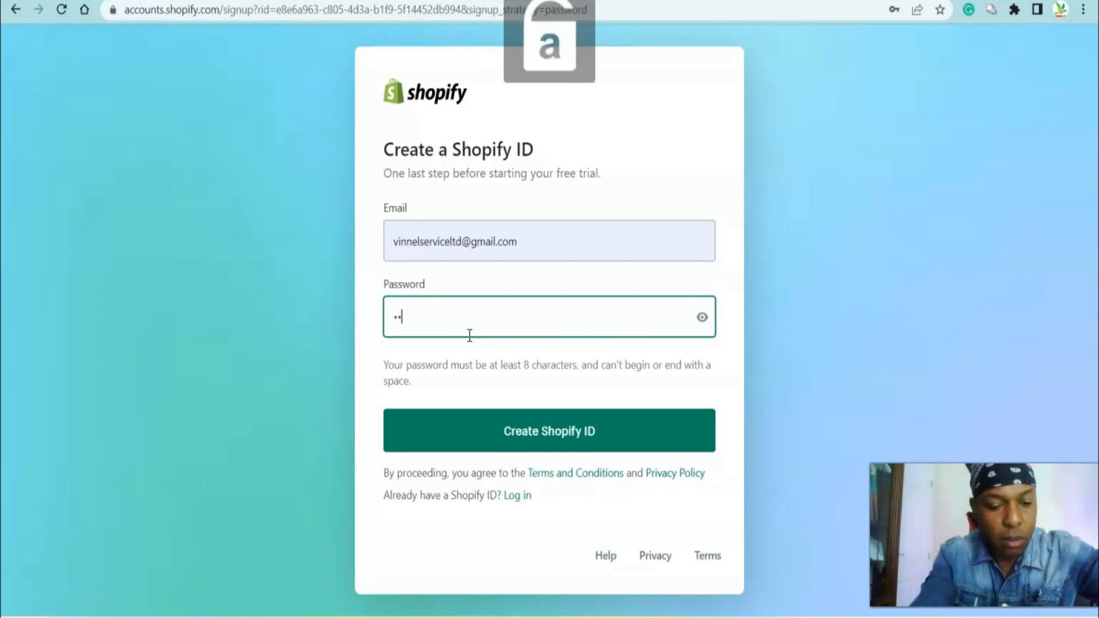
text(•••)
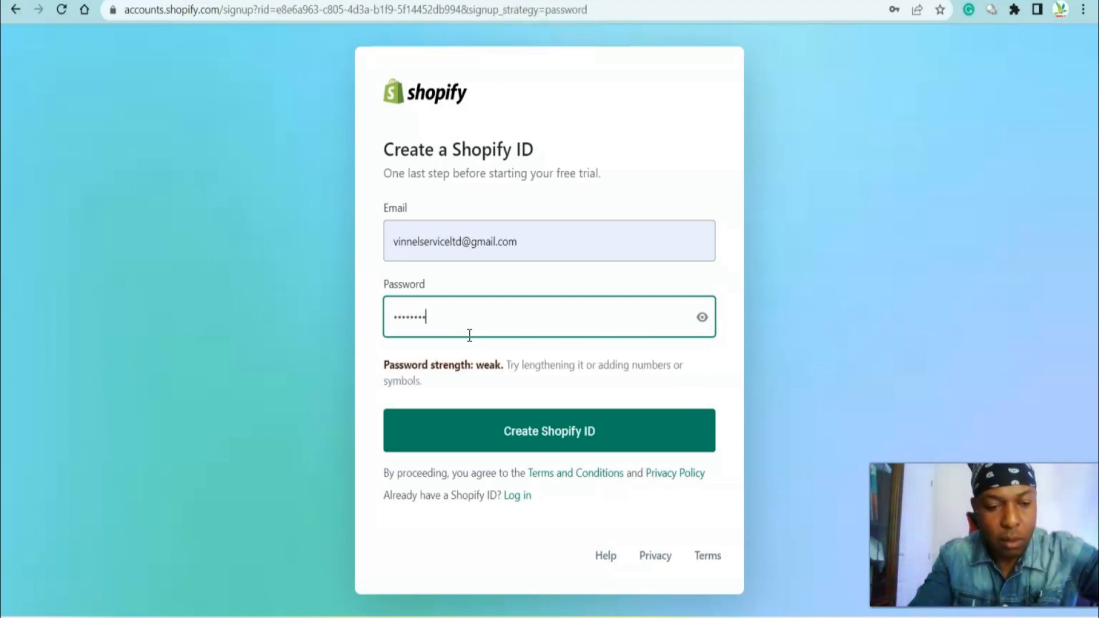
click(558, 434)
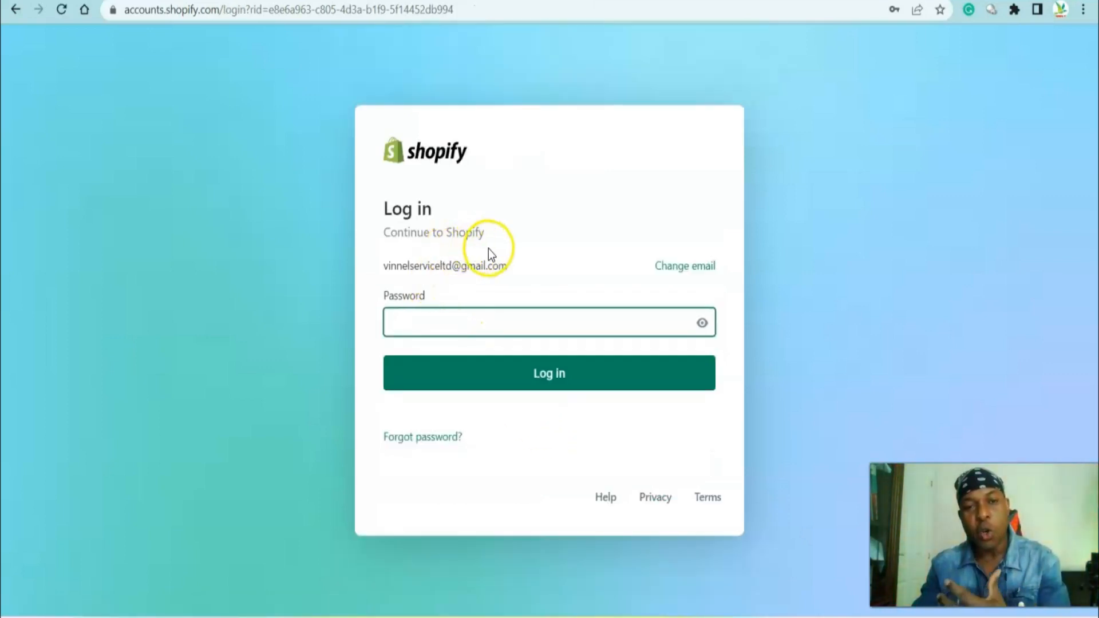
Log in to Shopify by entering the account password
click(415, 318)
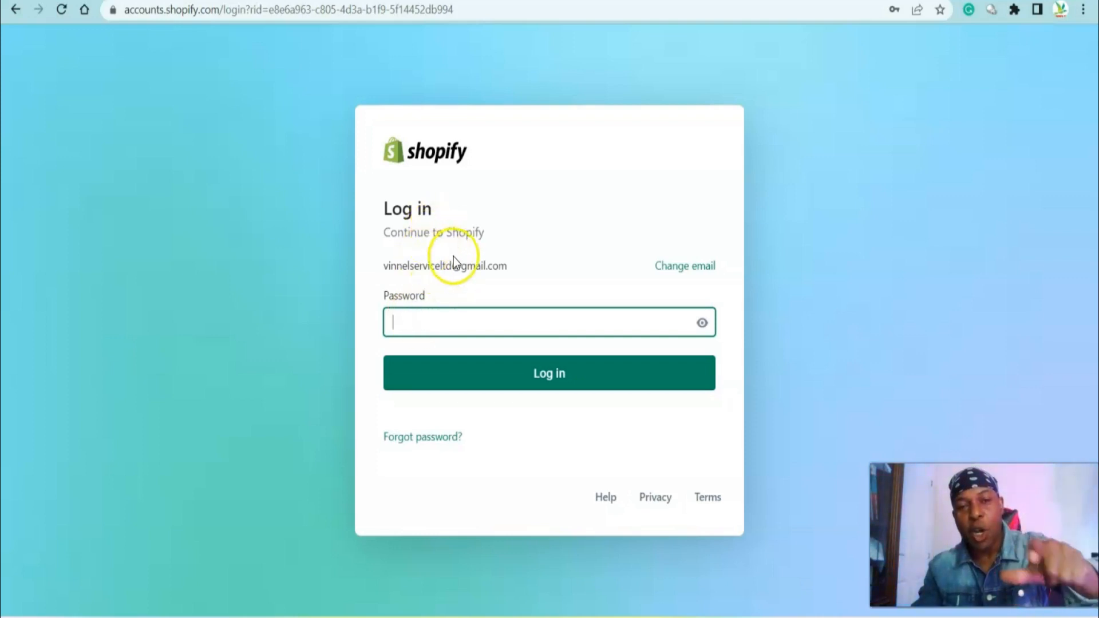
click(486, 319)
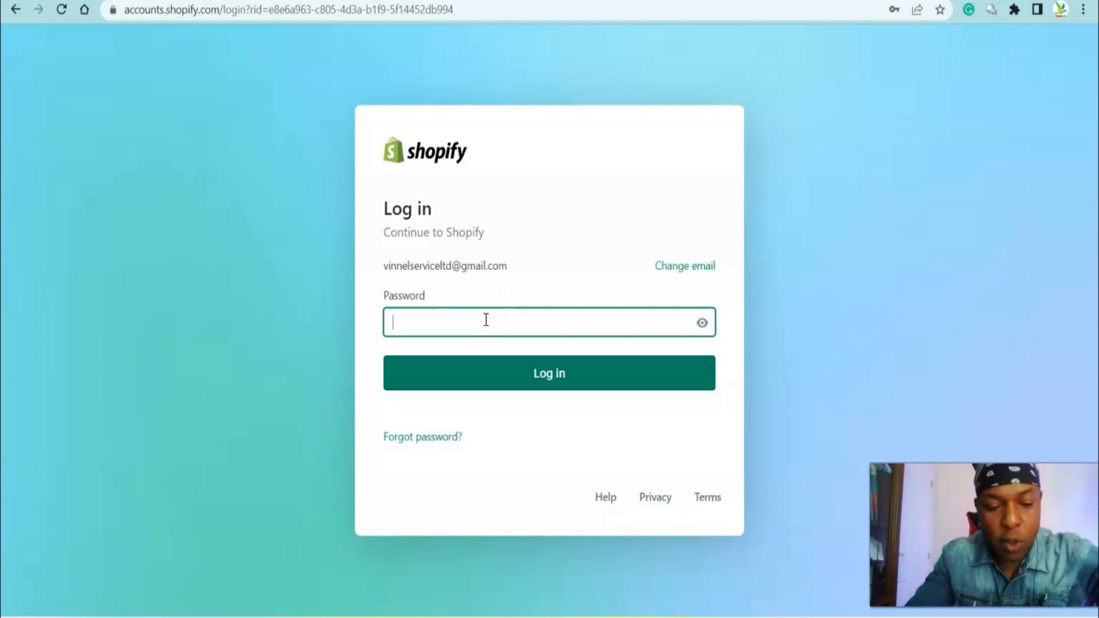
key(Caps_Lock)
key(Caps_Lock)
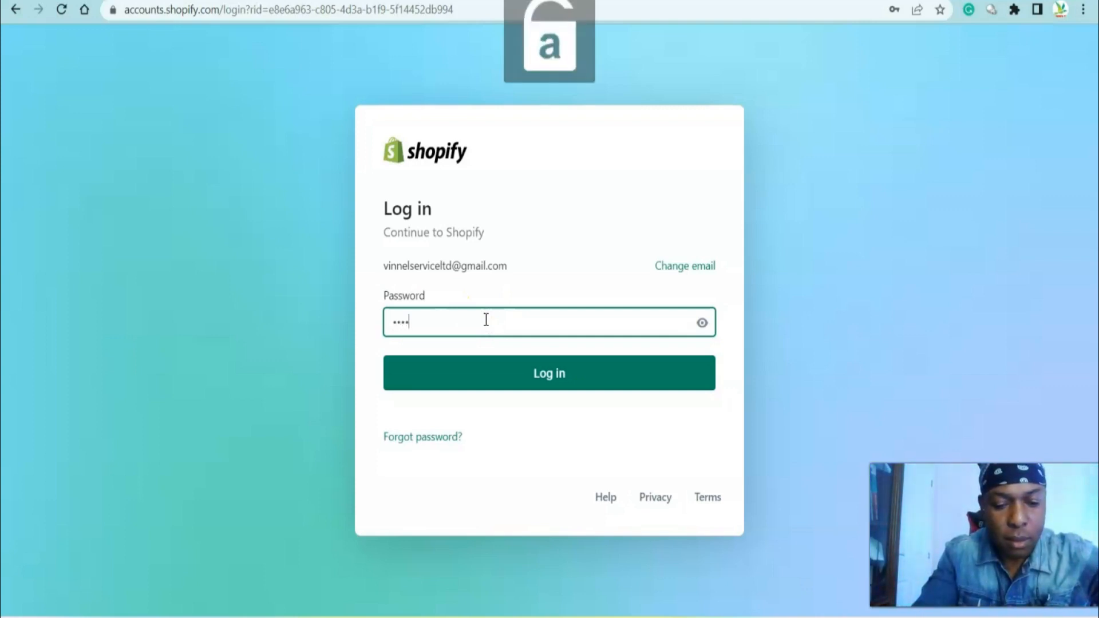
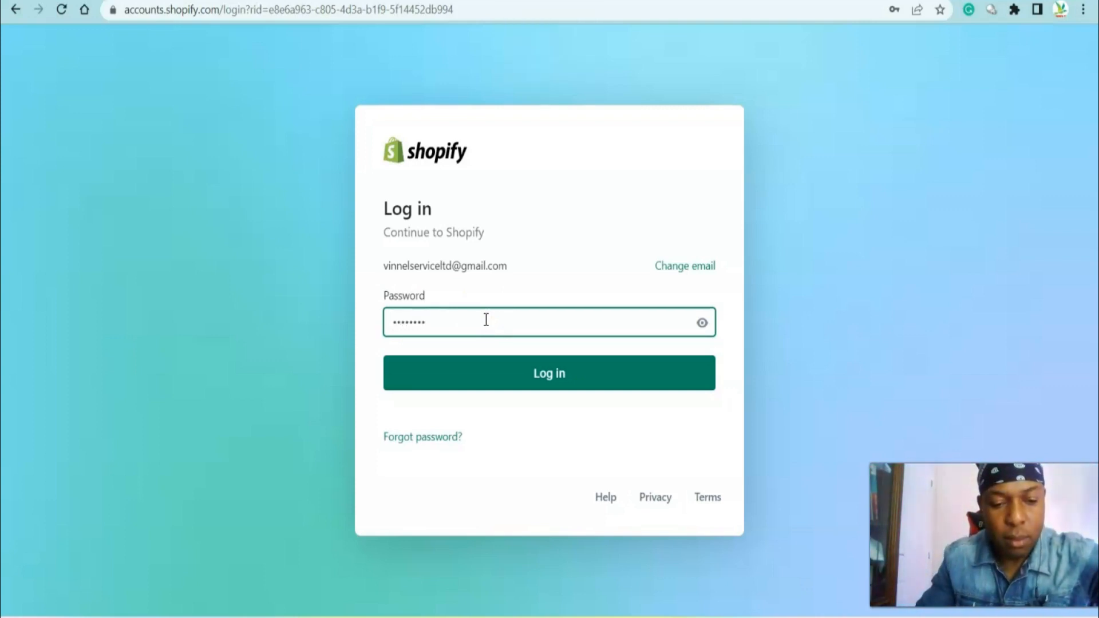
click(538, 371)
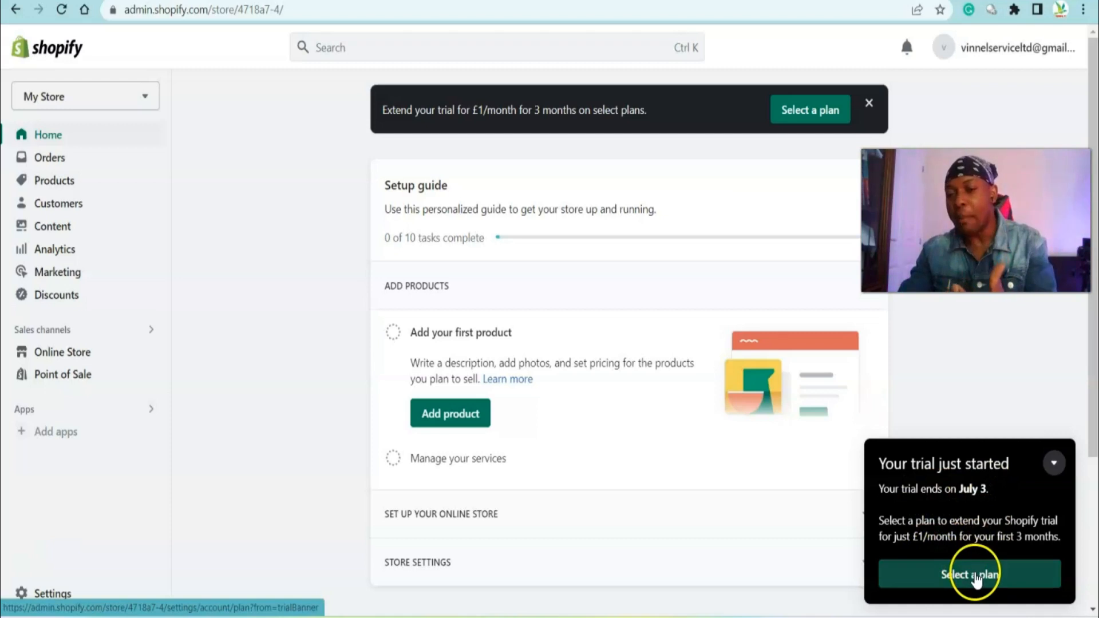
Open the plan selection, review the Basic, Shopify, Advanced and Starter plans, and return to the store home
click(974, 576)
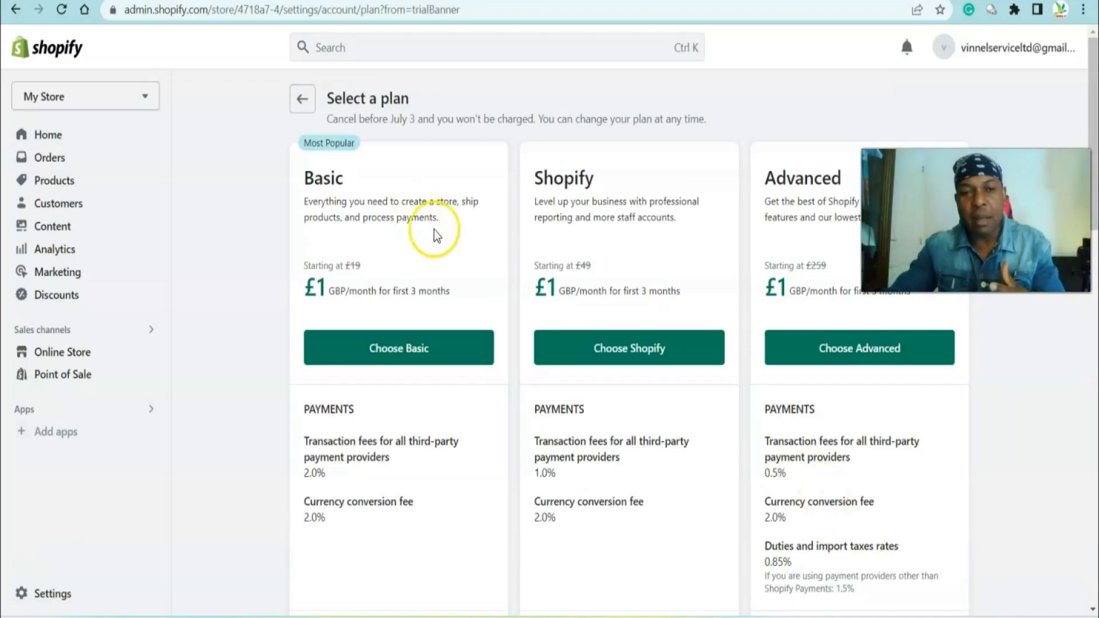
scroll(669, 196, down, 3)
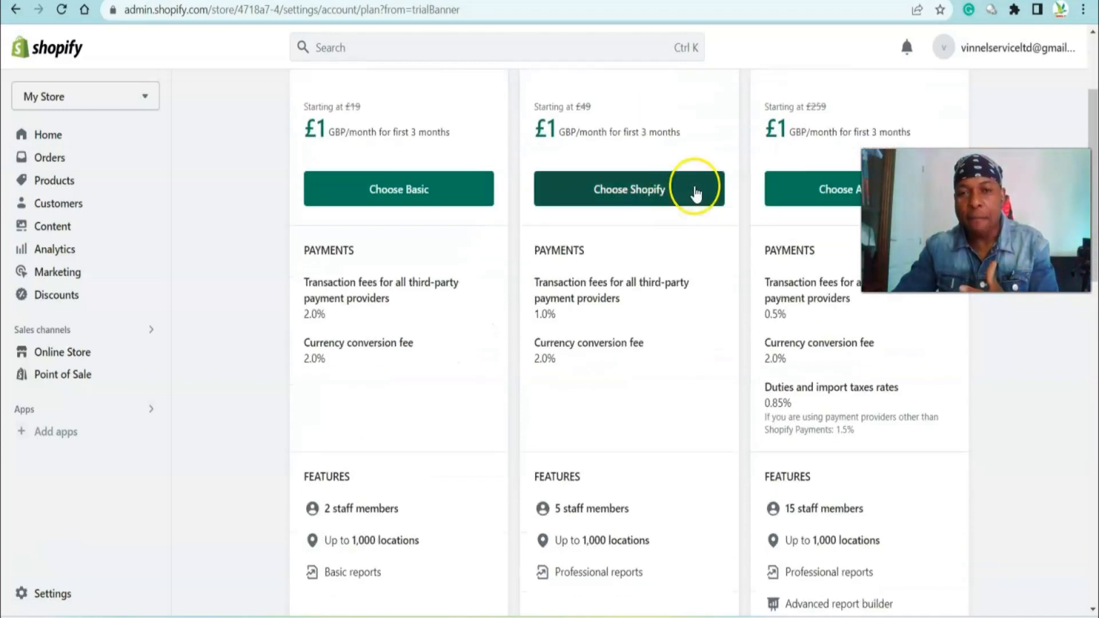
scroll(1014, 148, up, 3)
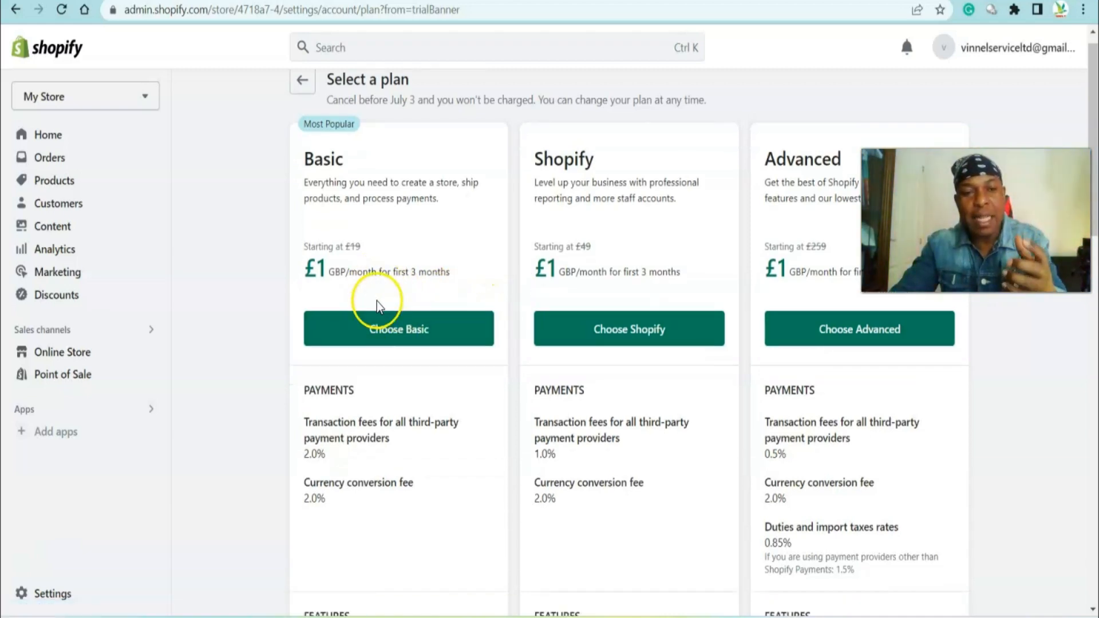
scroll(371, 295, down, 2)
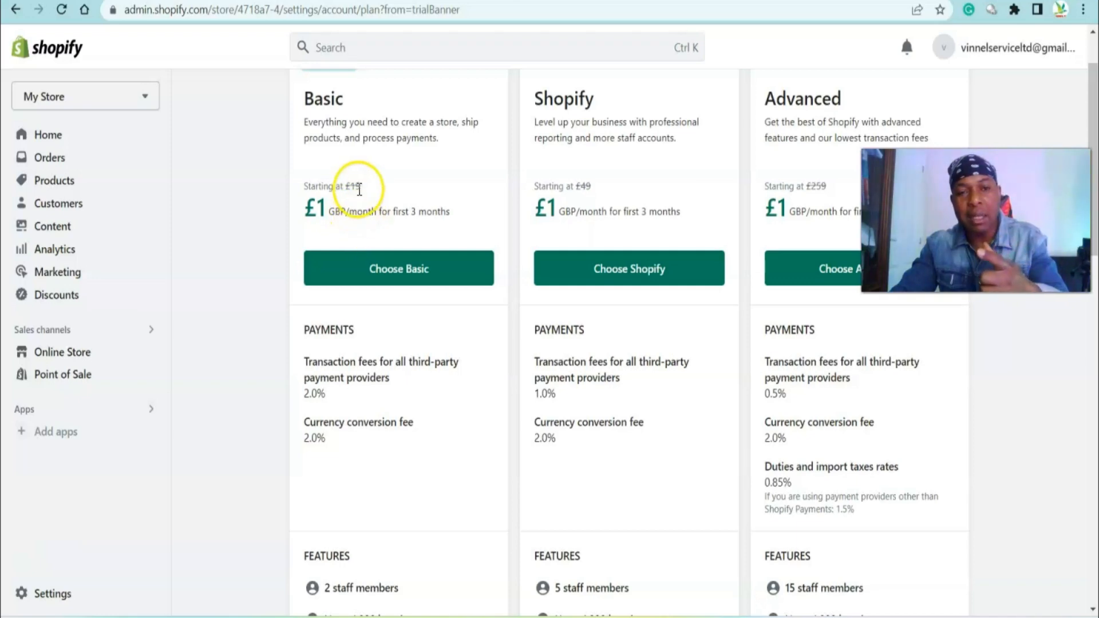
scroll(372, 203, down, 12)
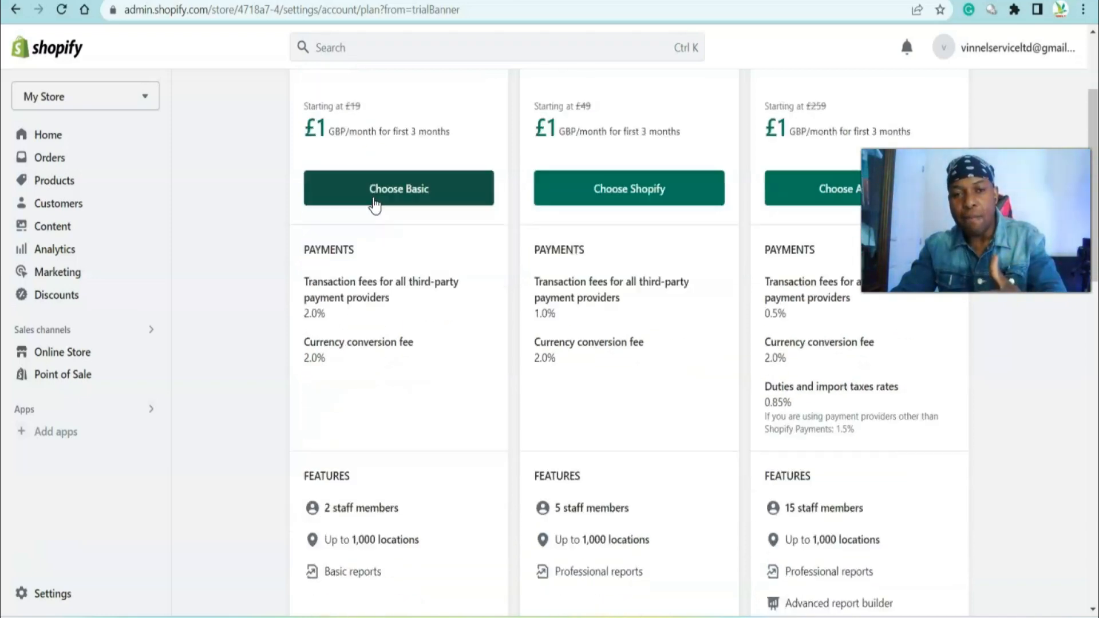
scroll(378, 209, down, 5)
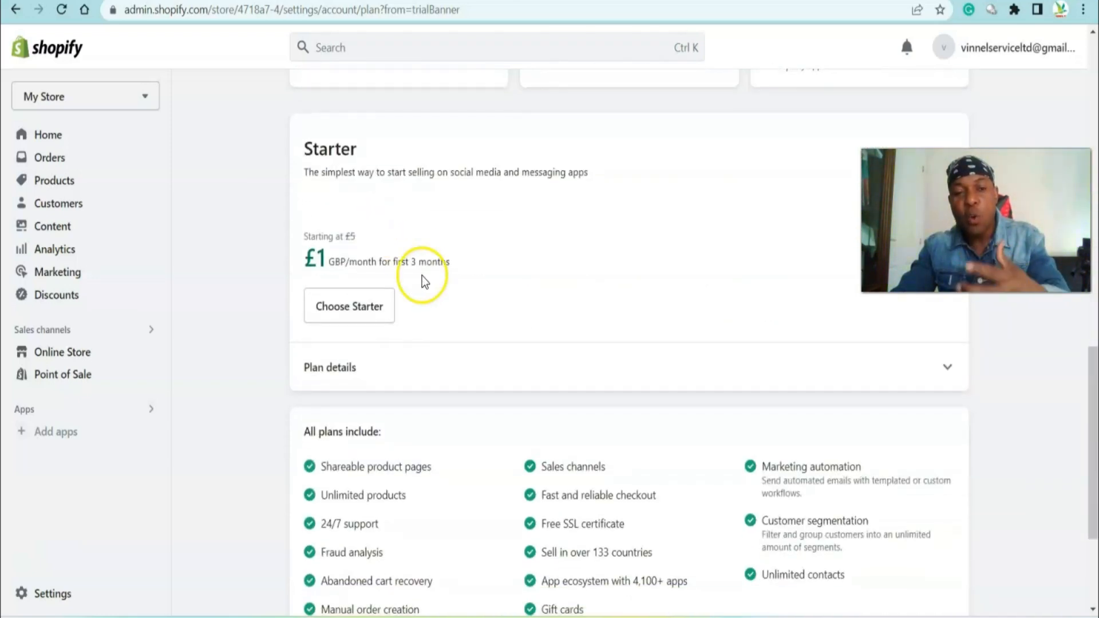
scroll(391, 287, up, 15)
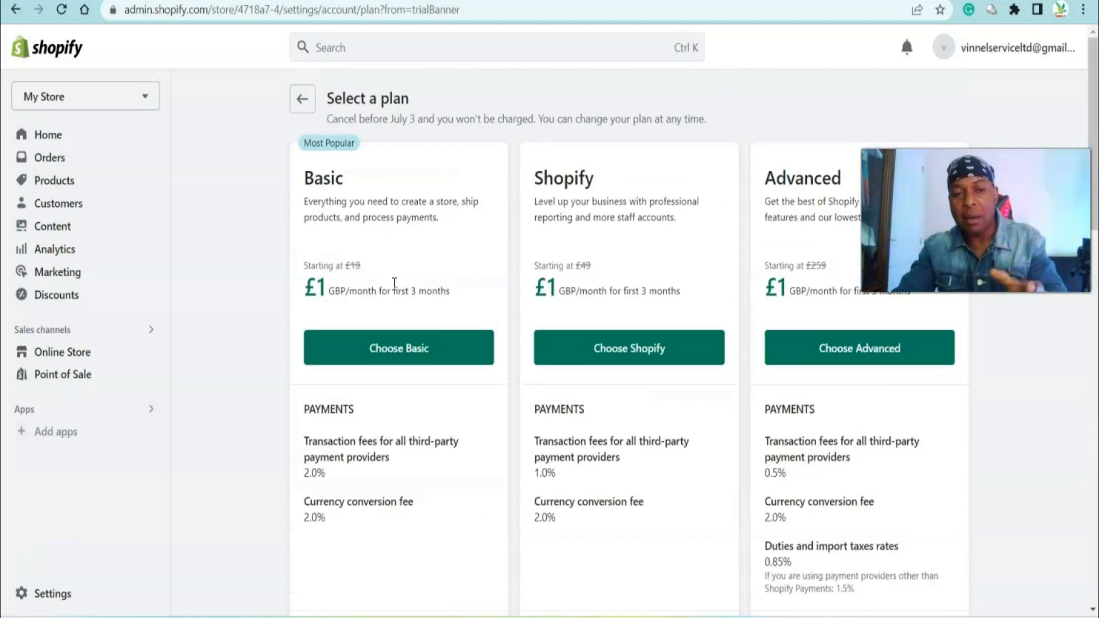
click(403, 346)
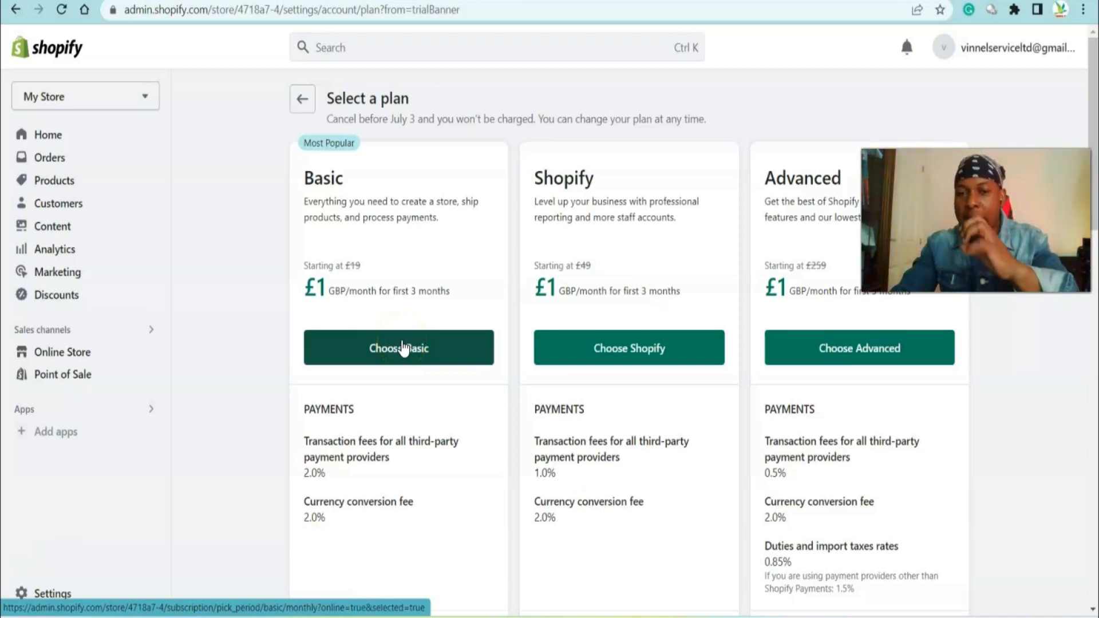
click(303, 101)
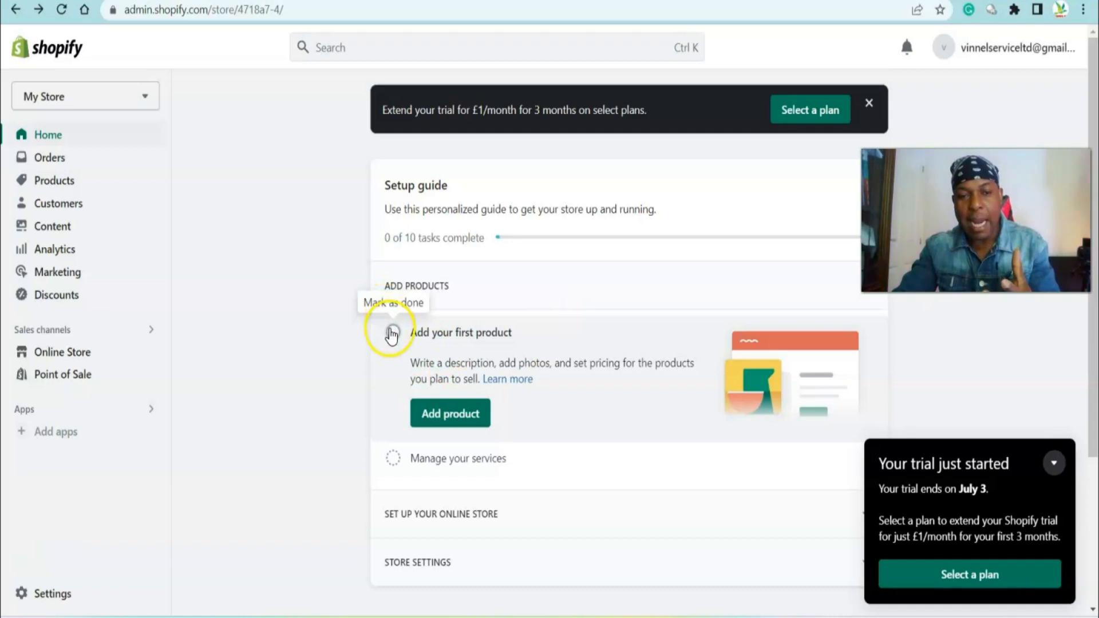
Mark the add-first-product task as done and open the new product form
click(391, 333)
click(454, 413)
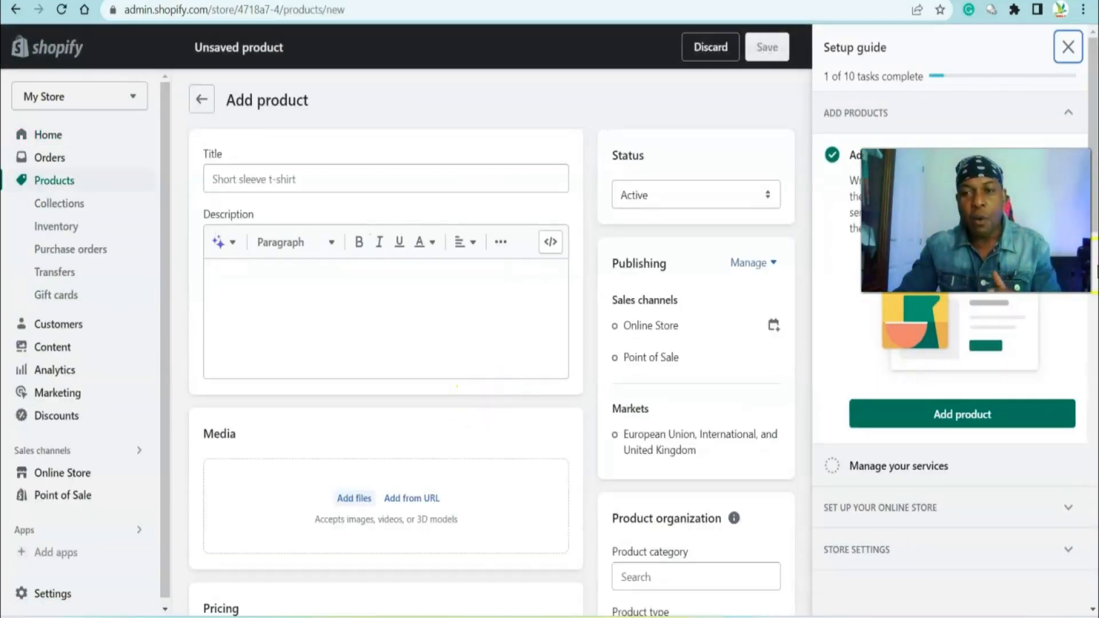
drag(1002, 234, 1011, 559)
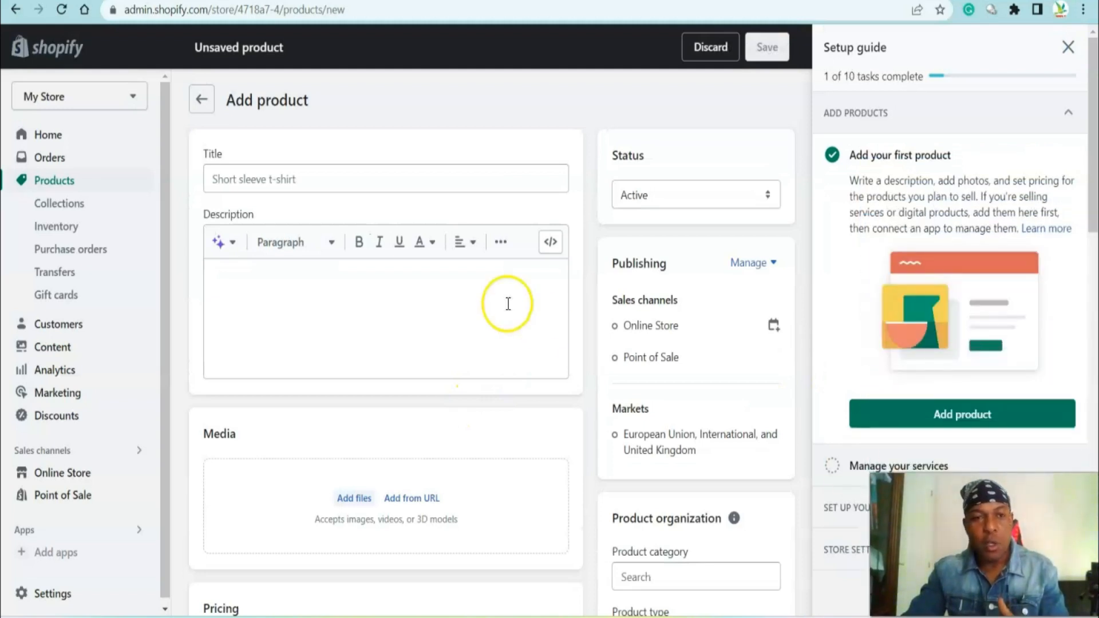
Enter Youtube Course as the product title
click(349, 170)
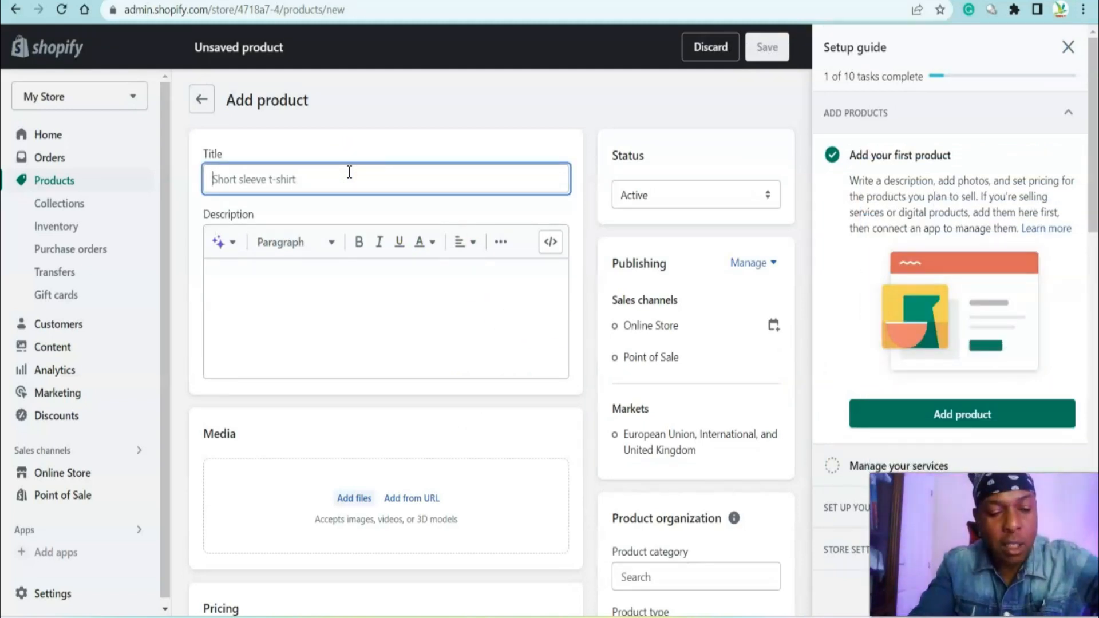
key(Caps_Lock)
text(Y)
key(Caps_Lock)
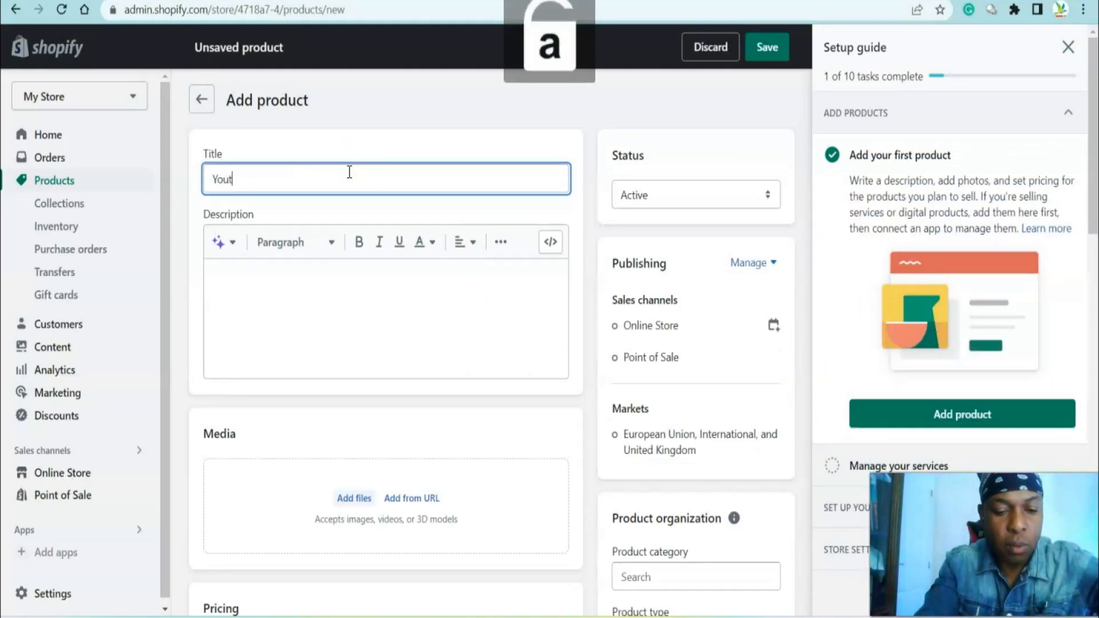
text(outube)
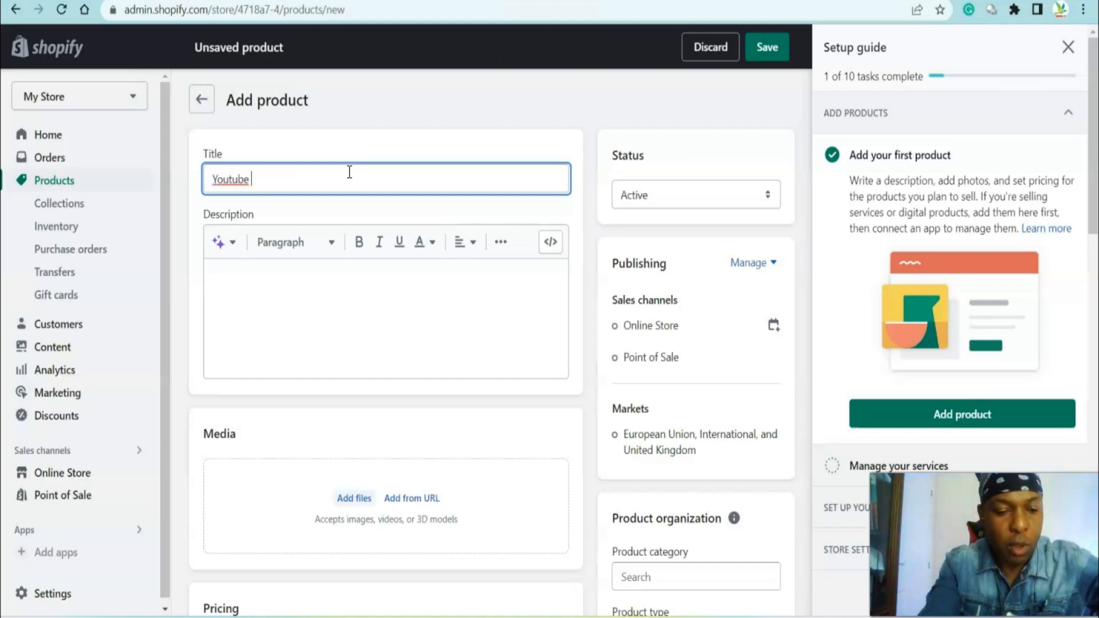
key(Caps_Lock)
text(T)
key(Caps_Lock)
text(ut)
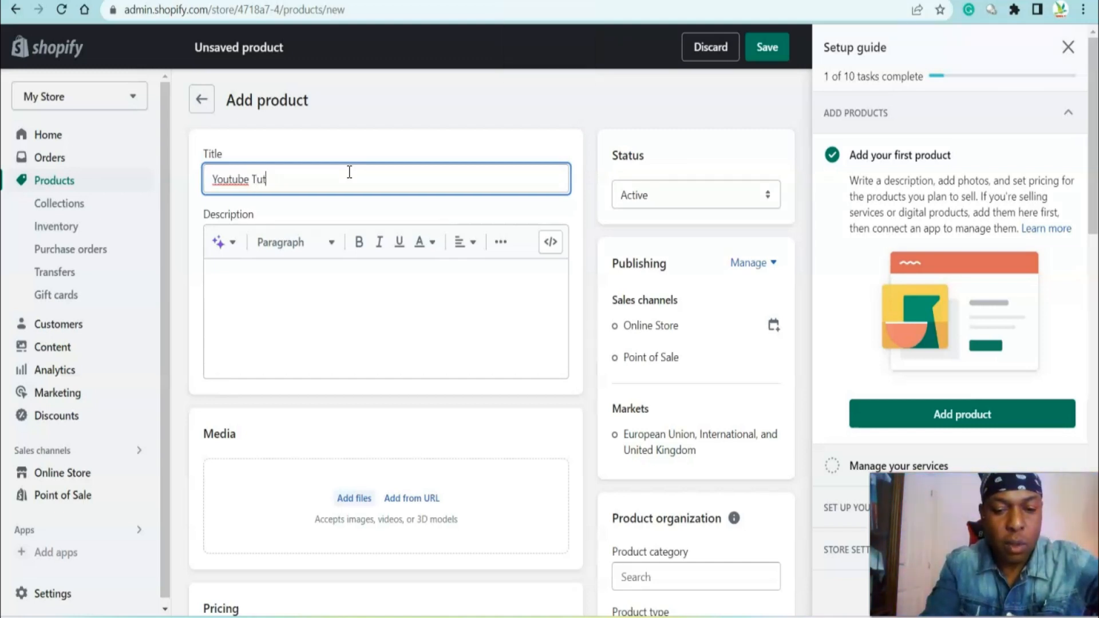
key(Caps_Lock)
key(Caps_Lock)
text(c)
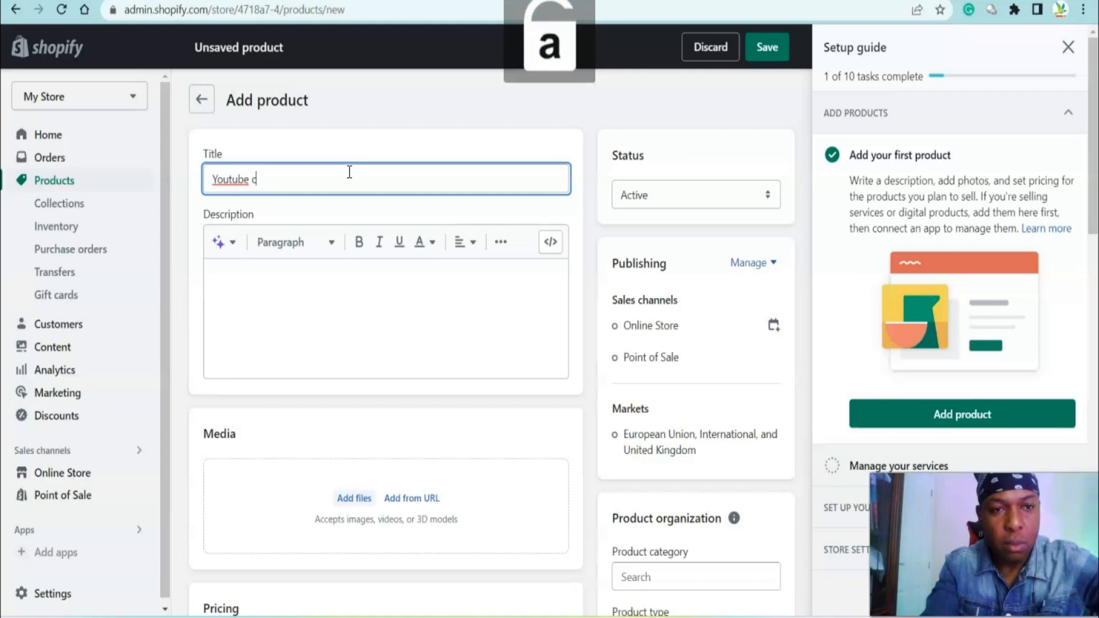
key(BackSpace)
key(Caps_Lock)
text(C)
key(Caps_Lock)
text(ou)
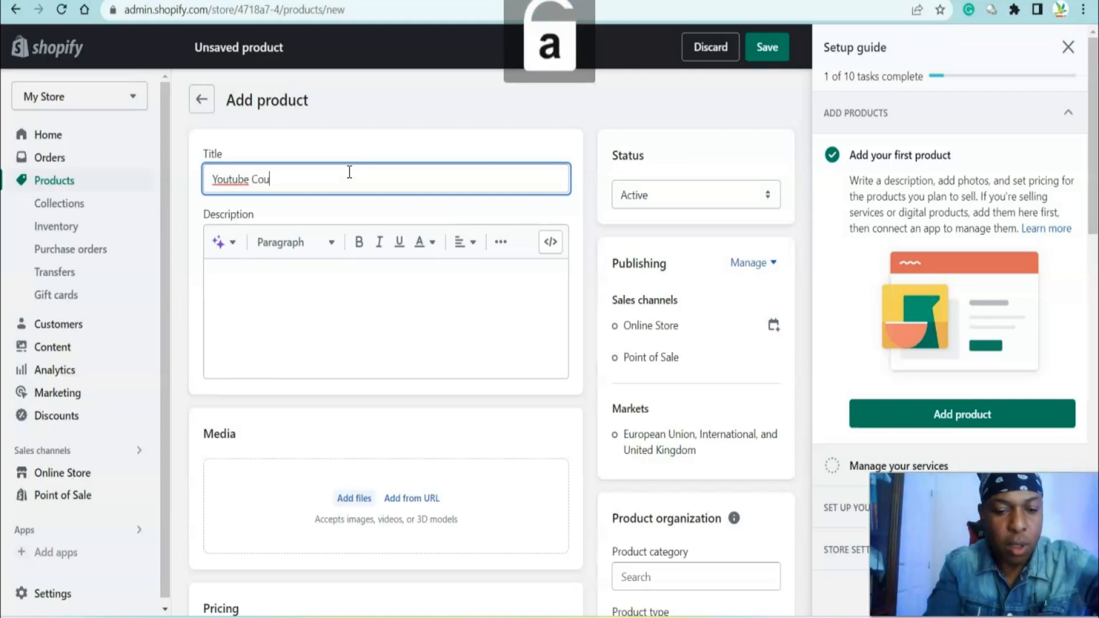
text(rs)
Copy the title text and paste it into the product description
click(289, 301)
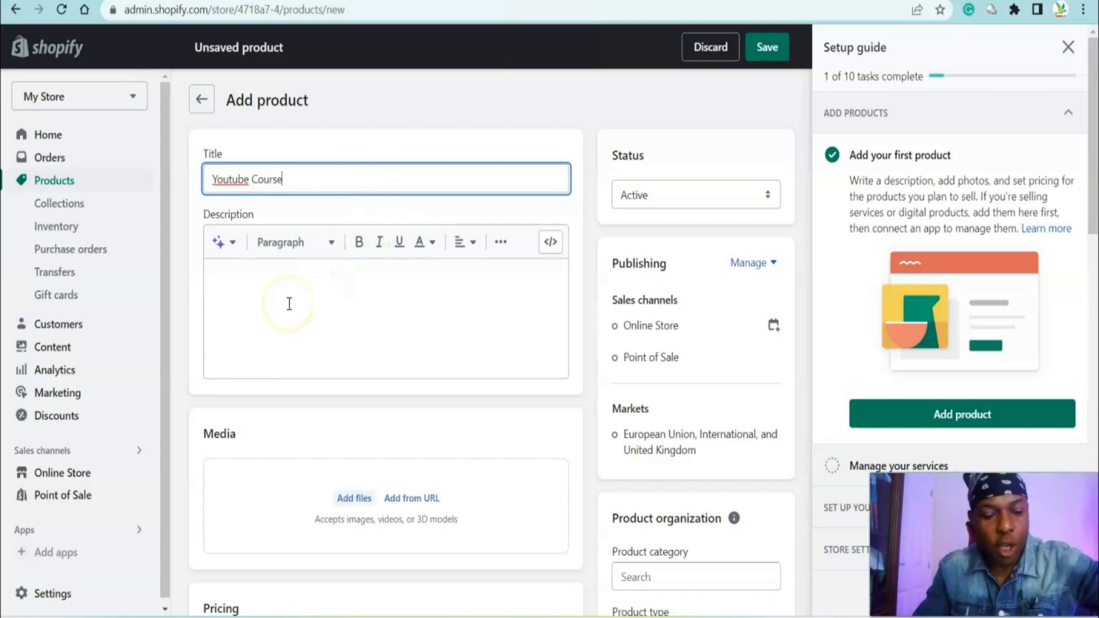
key(Caps_Lock)
text(Y)
key(Caps_Lock)
text(outu)
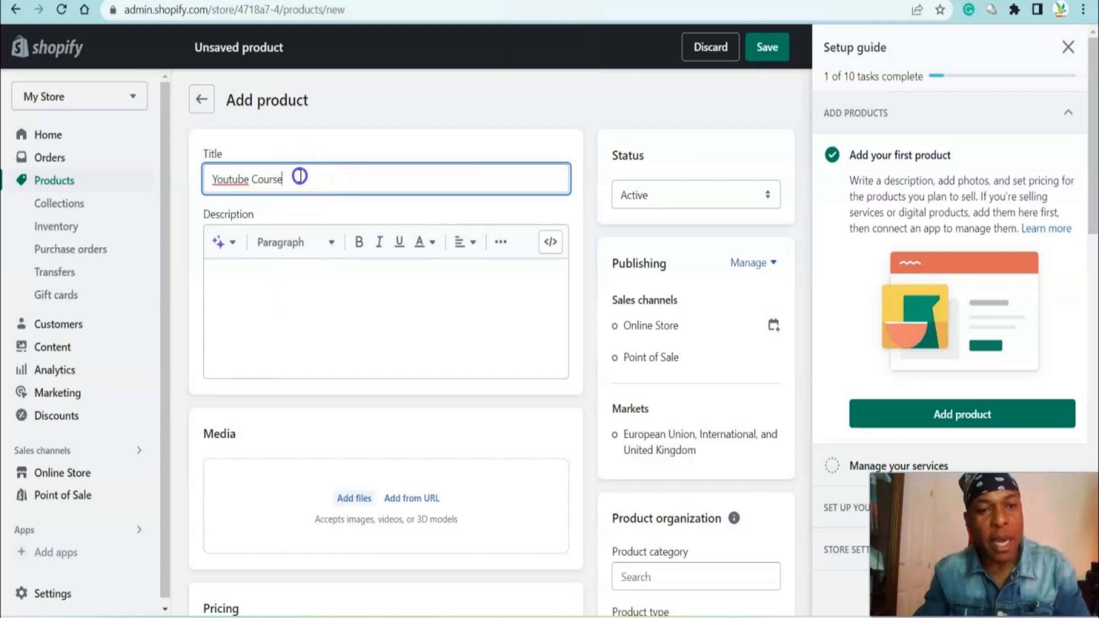
drag(304, 180, 205, 179)
right_click(263, 178)
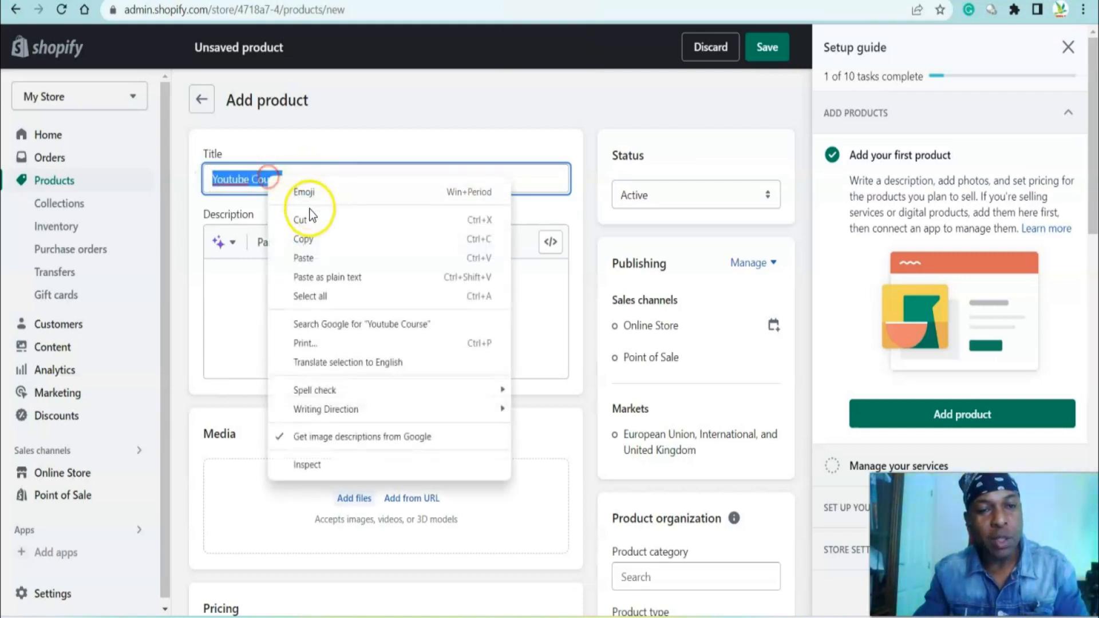
click(310, 239)
click(258, 282)
right_click(257, 283)
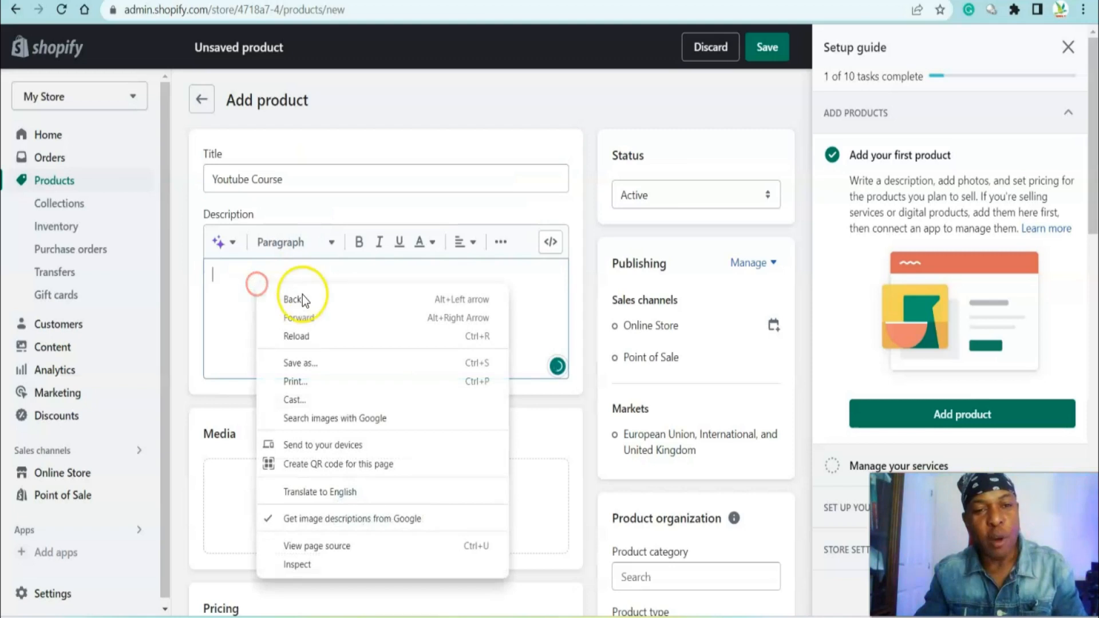
click(222, 293)
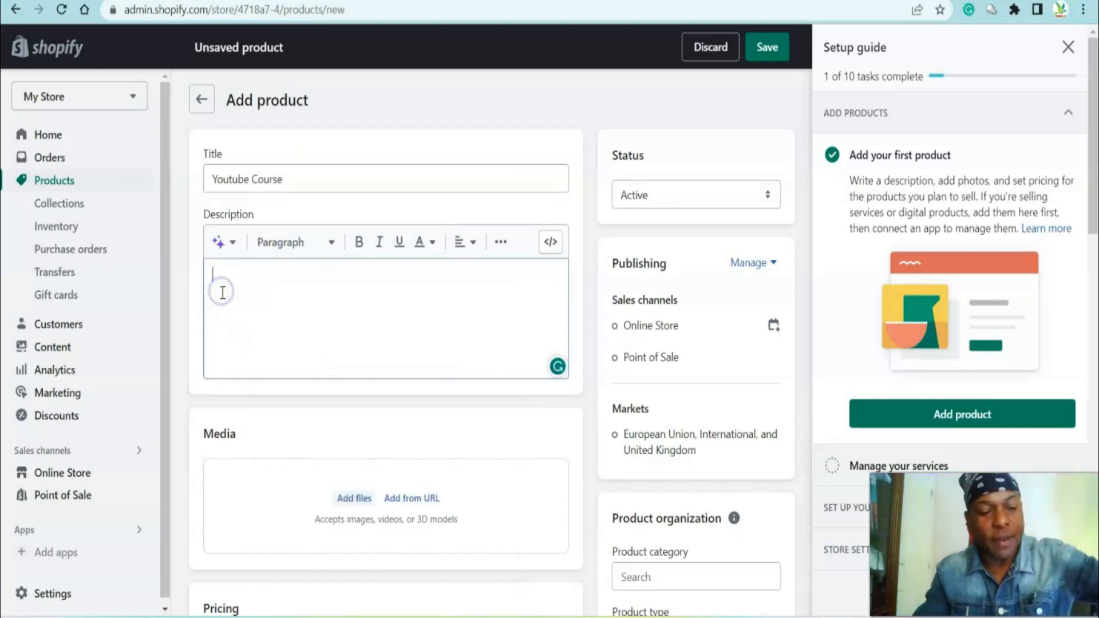
key(ctrl+v)
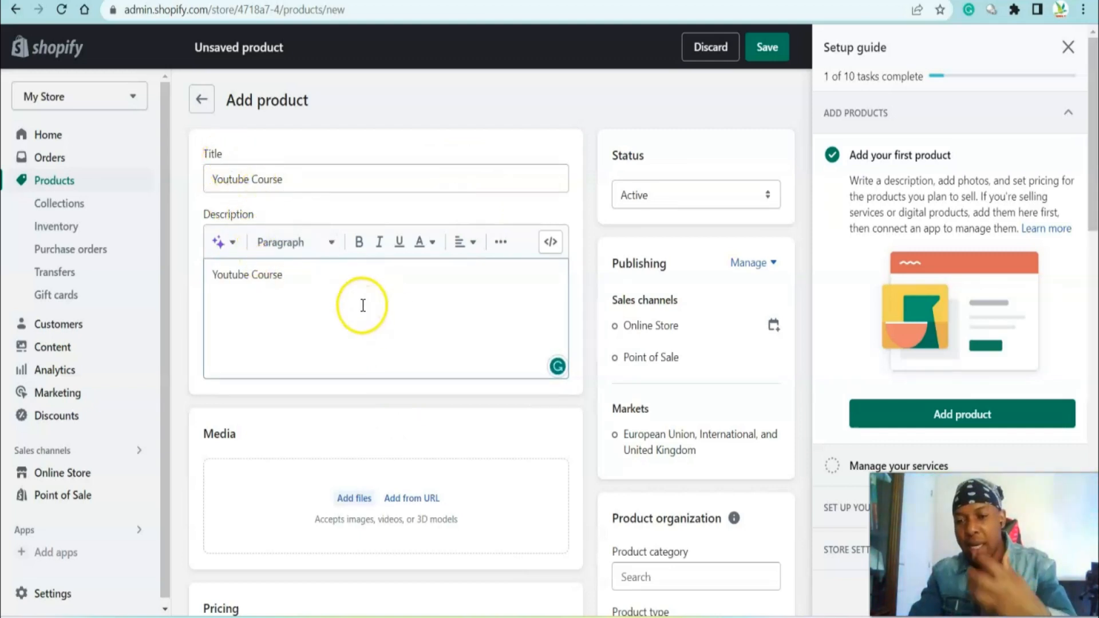
Upload the Snapshot image file from Downloads as product media
scroll(346, 310, down, 1)
scroll(345, 311, down, 1)
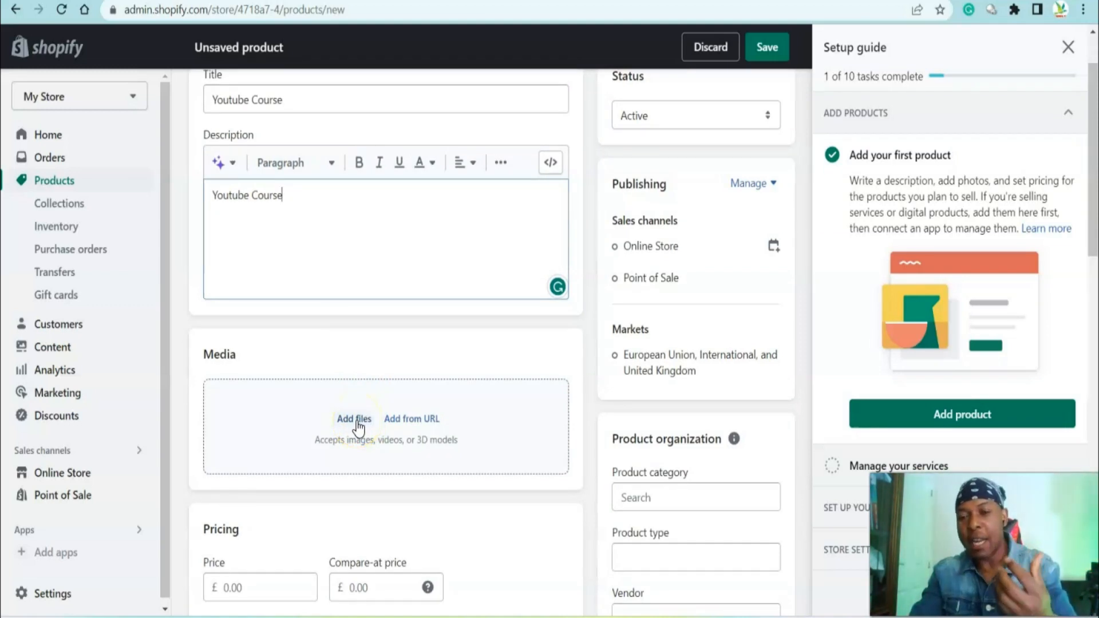
click(356, 422)
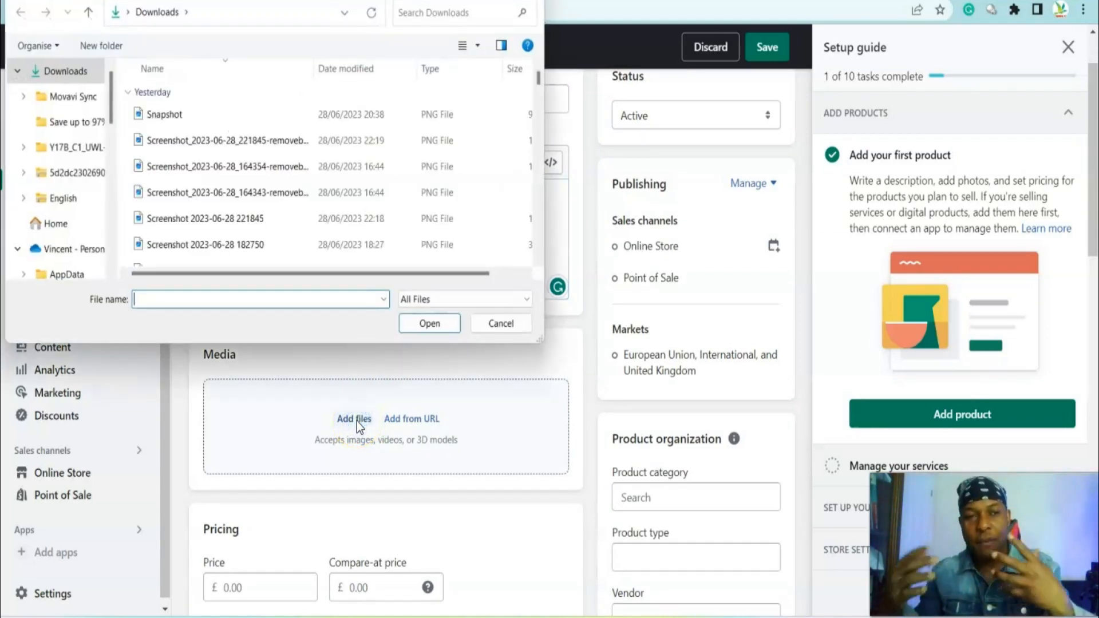
click(204, 115)
click(411, 327)
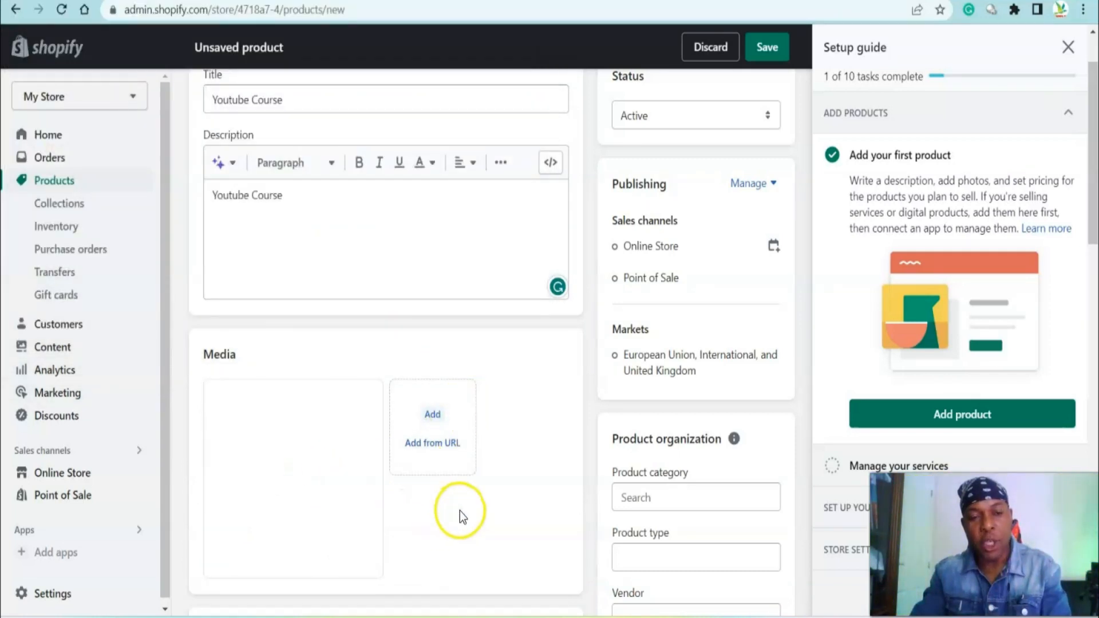
Set the price to £100, the compare-at price to £150 and the cost per item to £80
scroll(344, 508, down, 4)
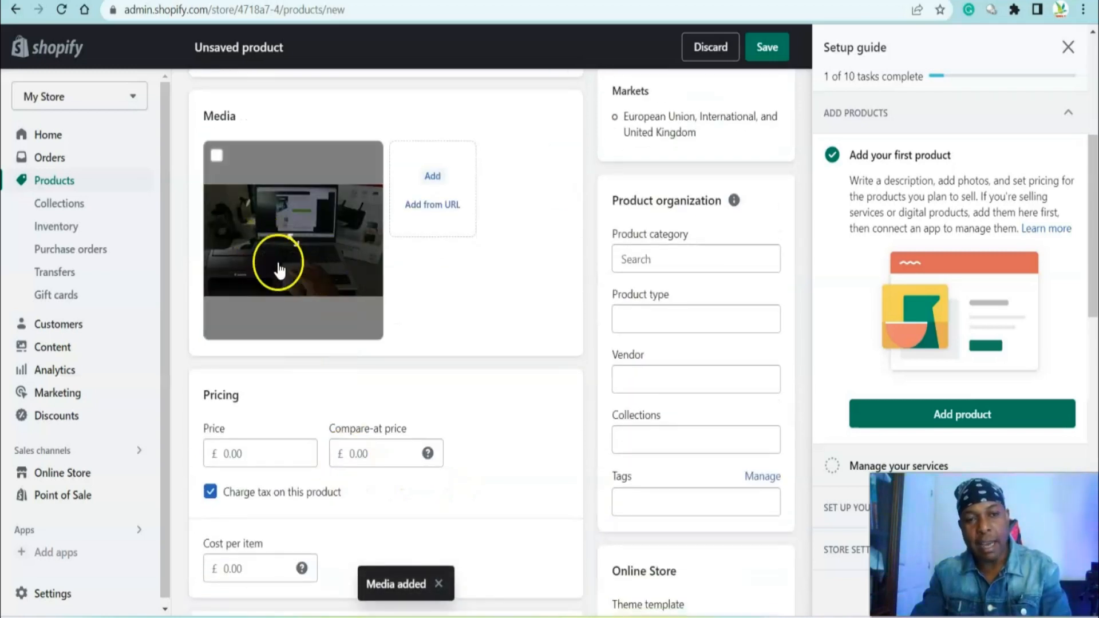
scroll(273, 449, down, 3)
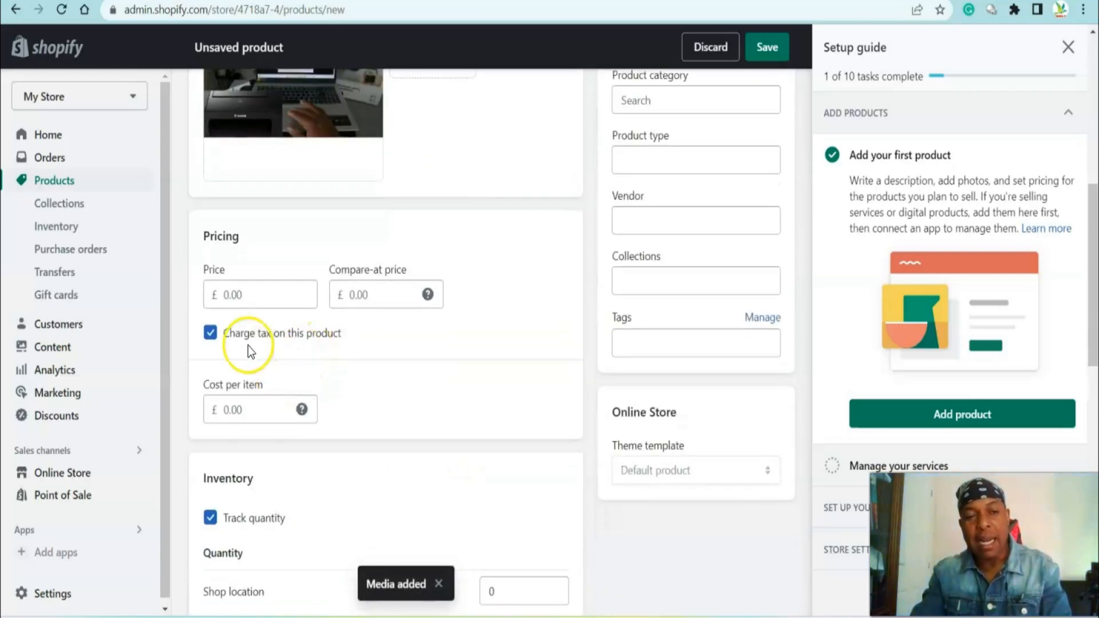
click(259, 299)
text(100)
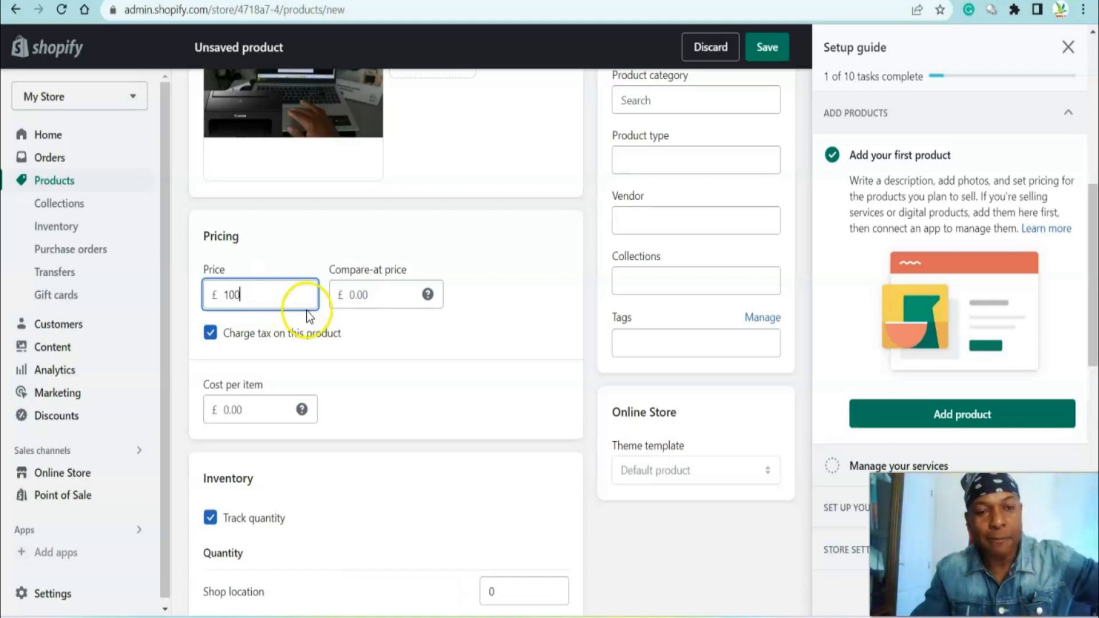
click(357, 296)
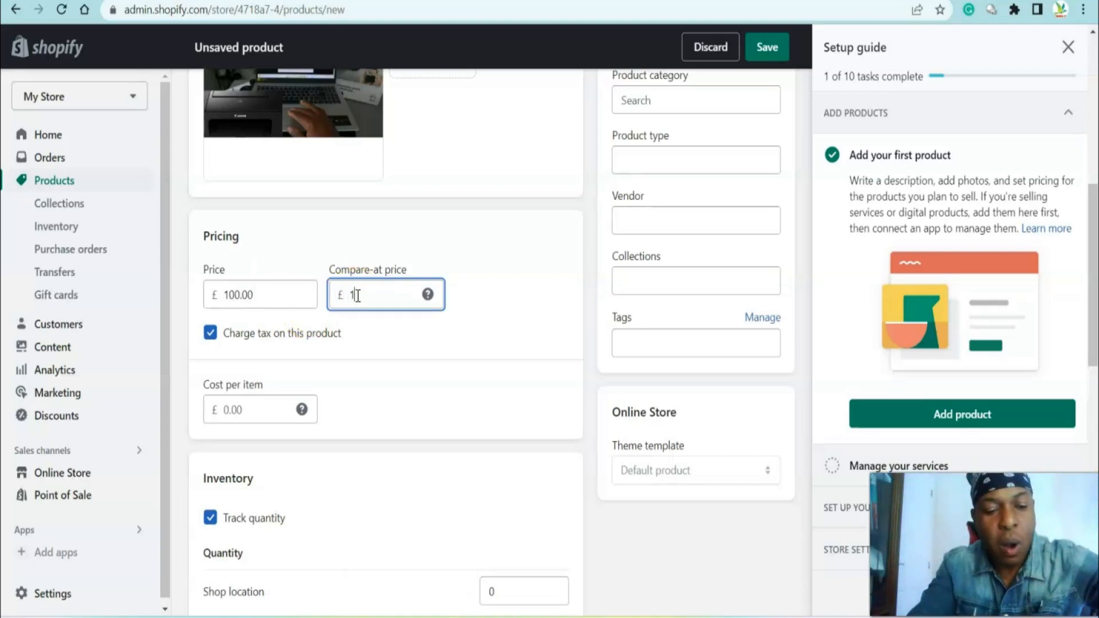
click(266, 410)
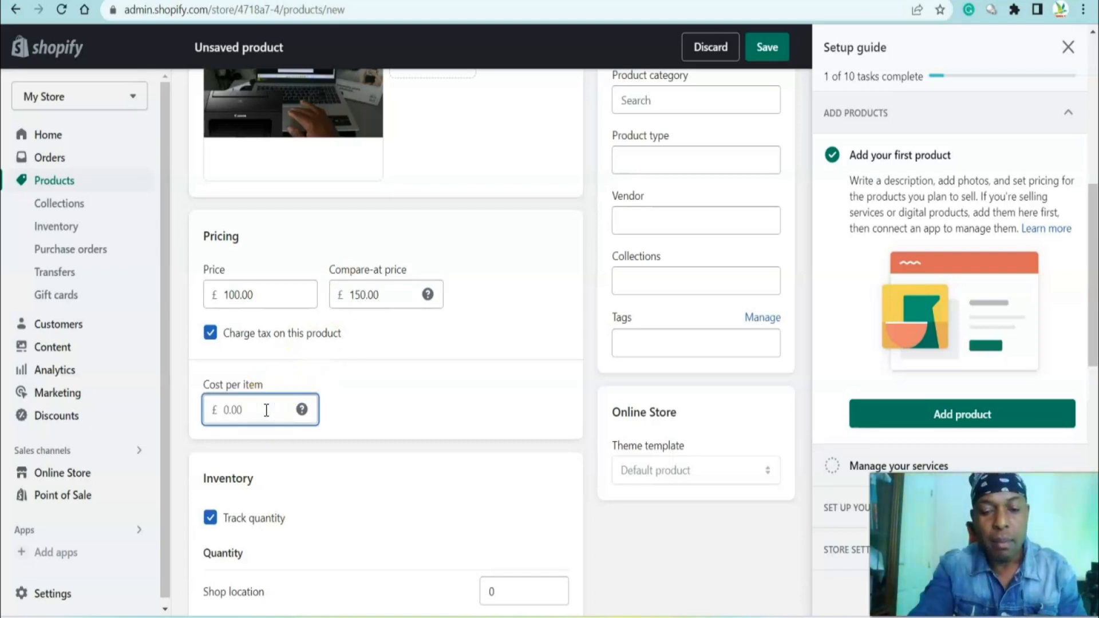
scroll(416, 380, down, 4)
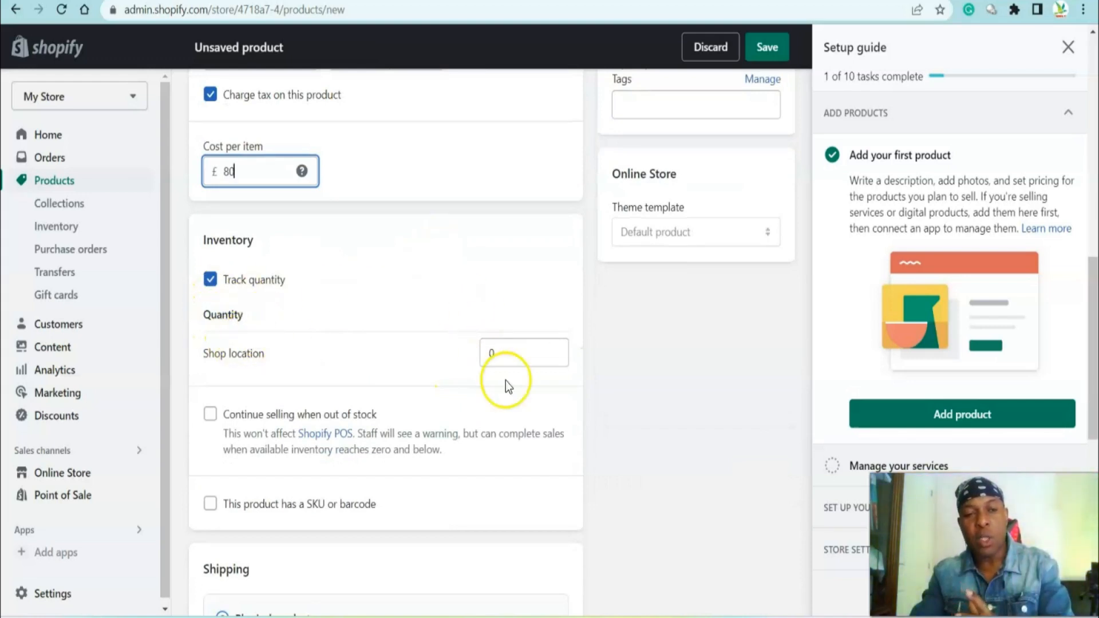
Set the shop location inventory quantity to 25
click(559, 346)
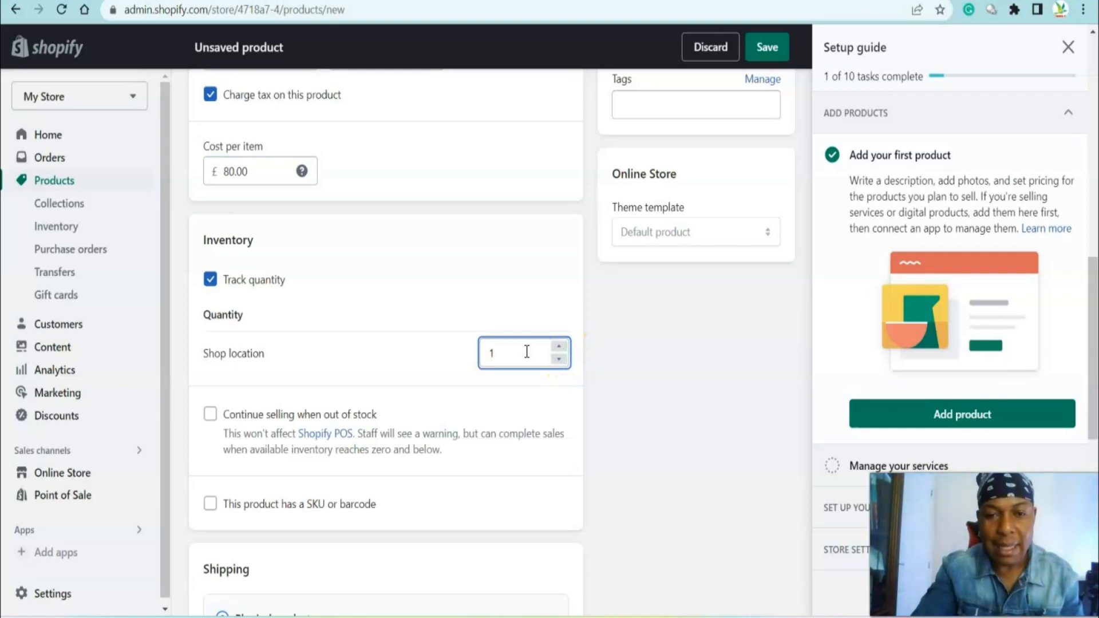
click(560, 346)
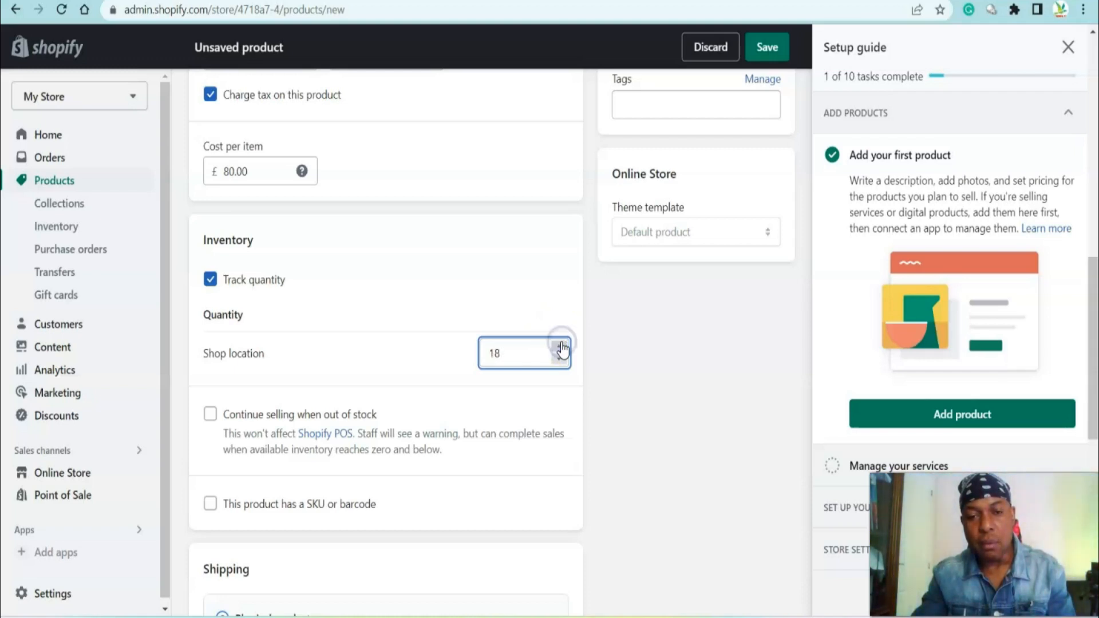
click(562, 346)
click(562, 346)
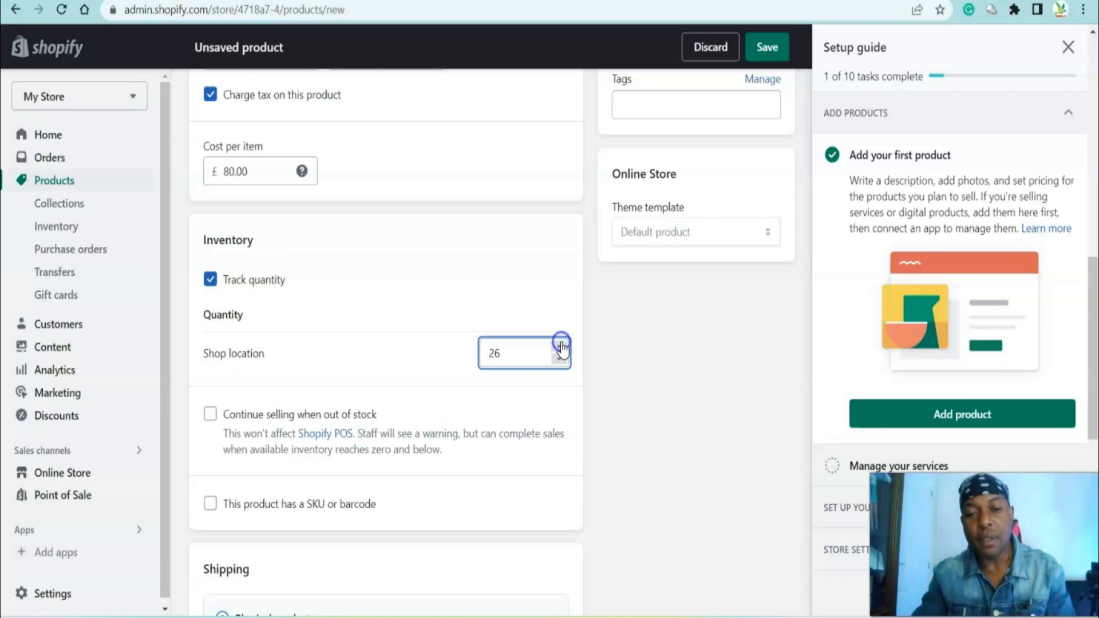
Mark the product as a digital product or service and set its product type to Youtube course
scroll(570, 385, down, 4)
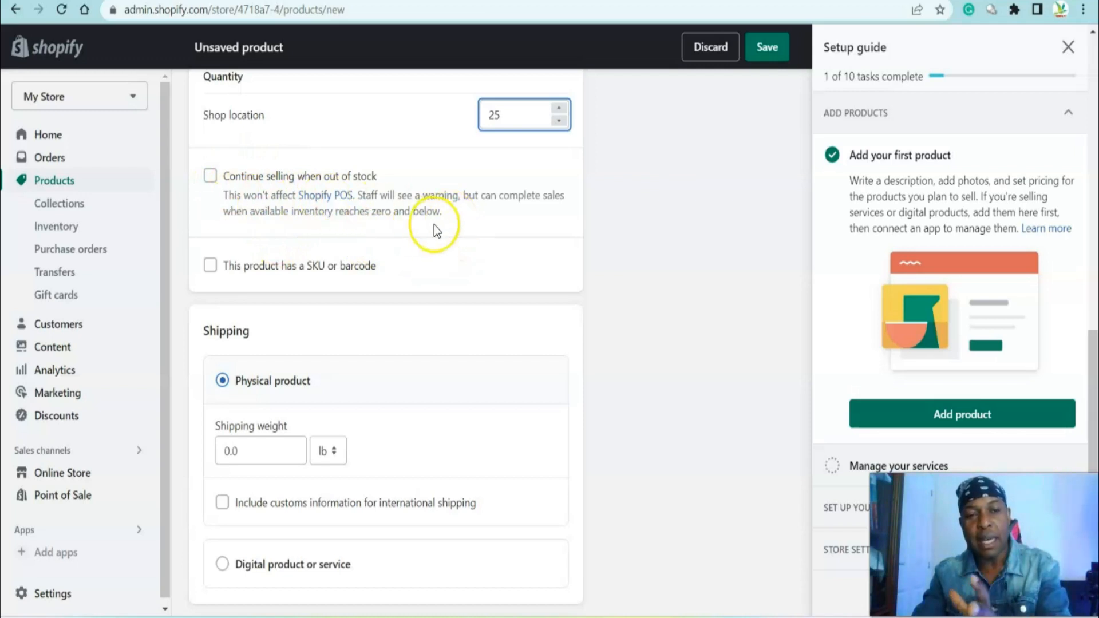
scroll(453, 228, down, 3)
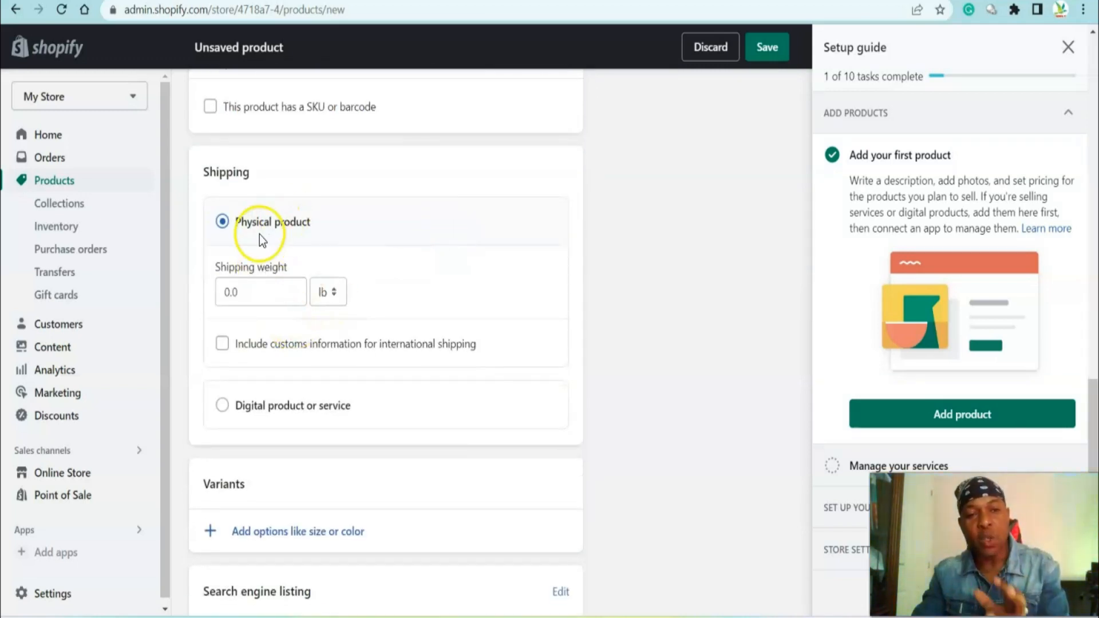
scroll(253, 240, down, 2)
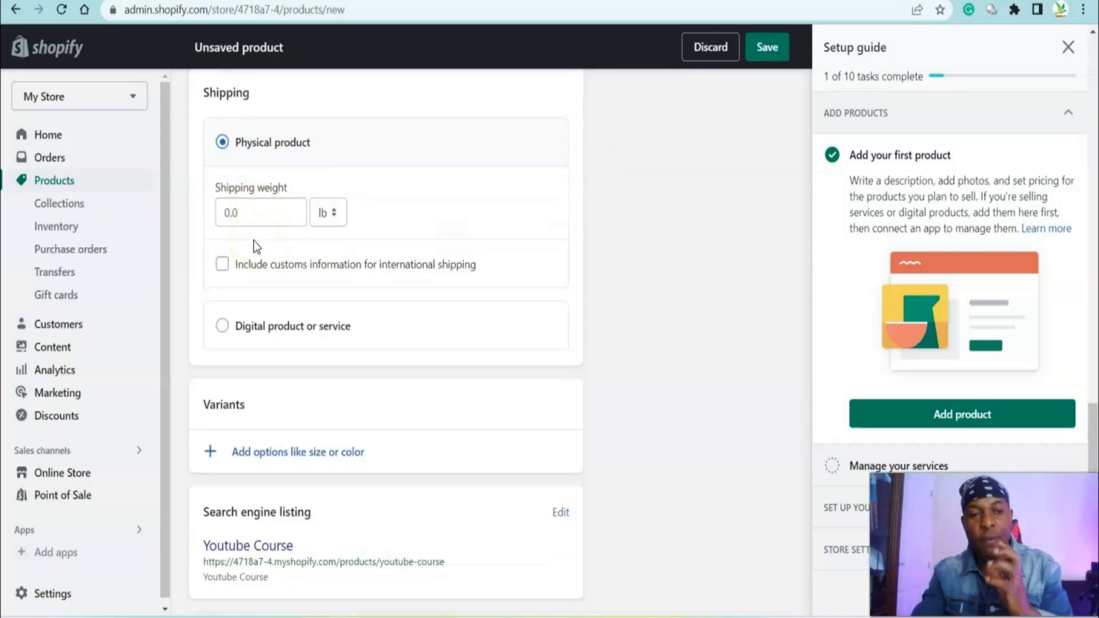
click(223, 332)
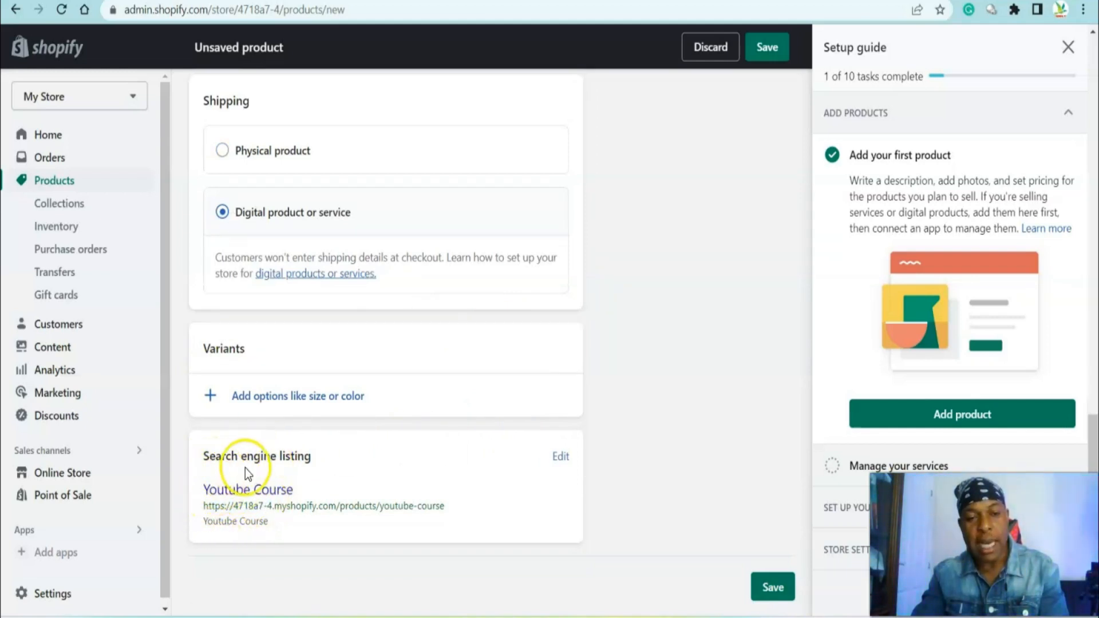
scroll(732, 382, up, 5)
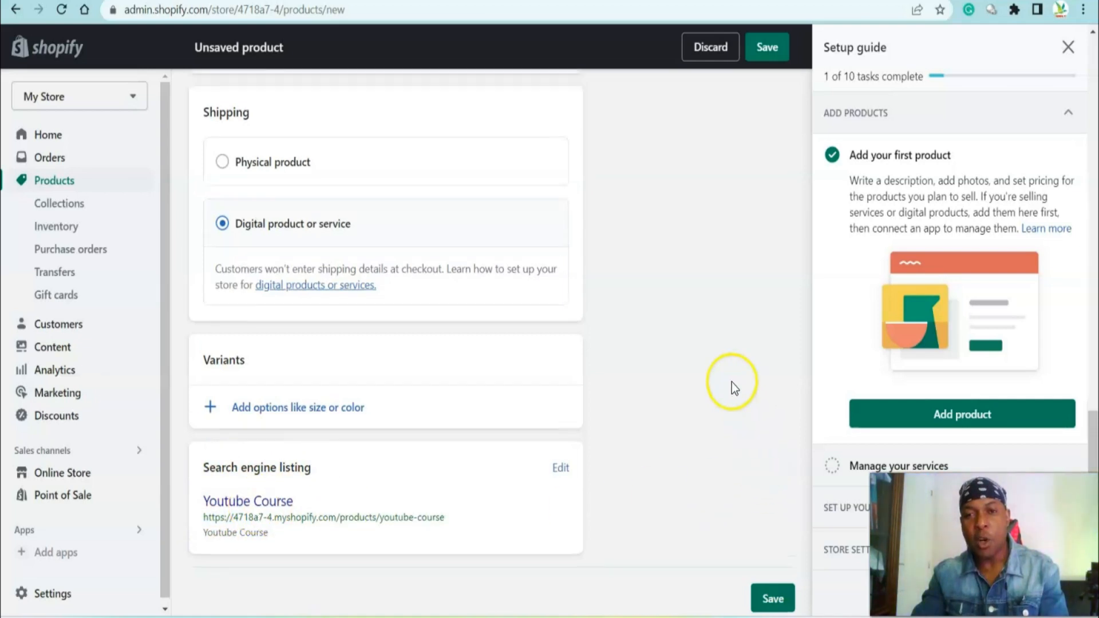
scroll(720, 383, down, 4)
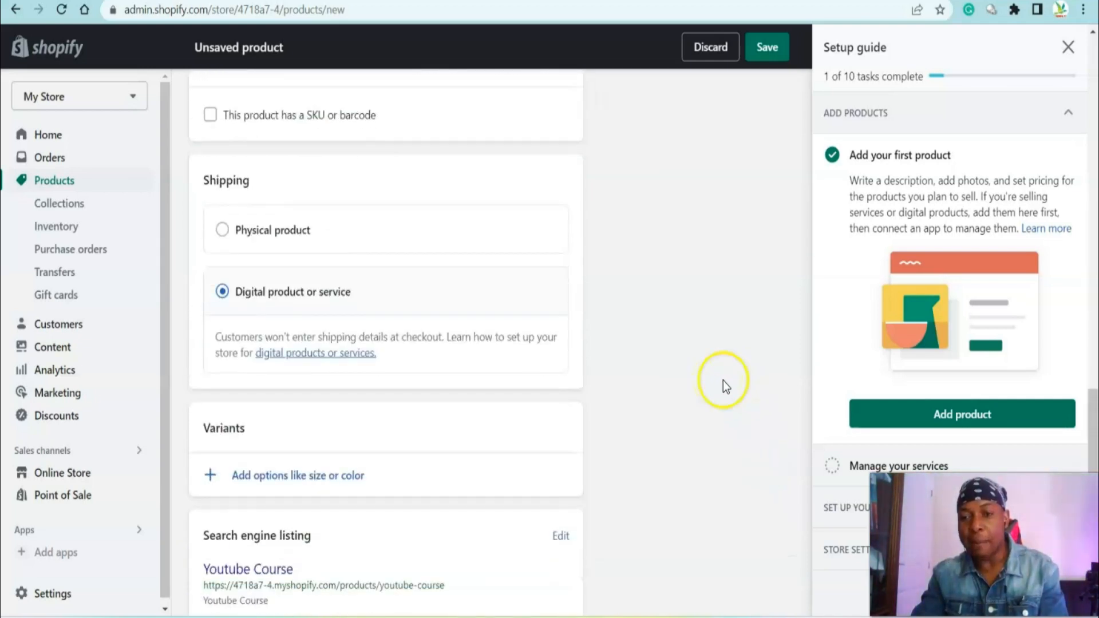
scroll(724, 385, up, 11)
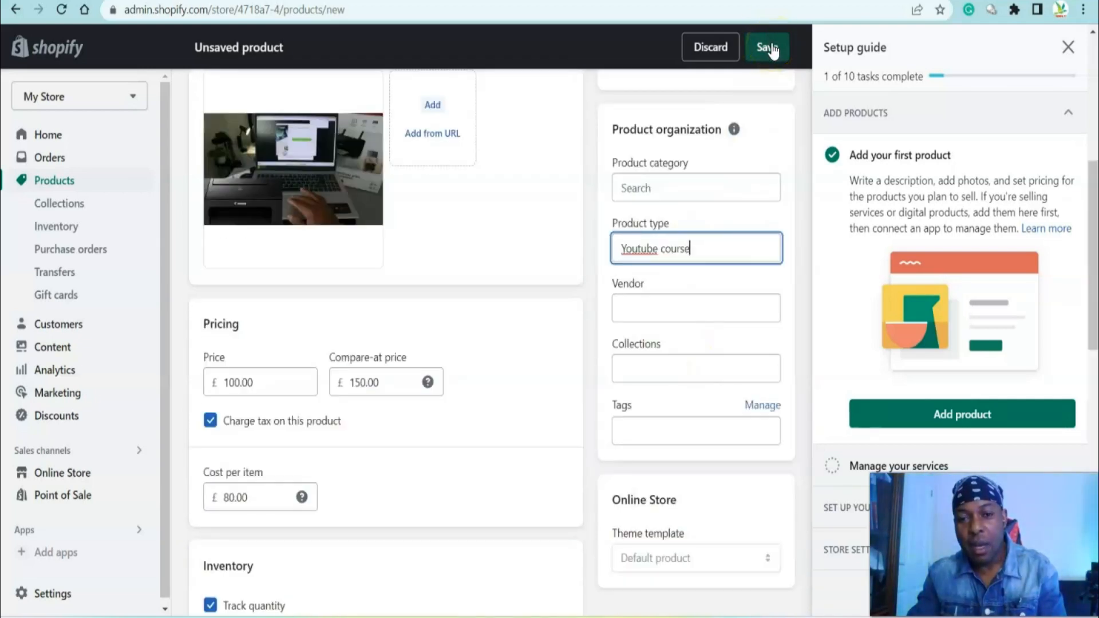
Save the product and open the products list
click(772, 50)
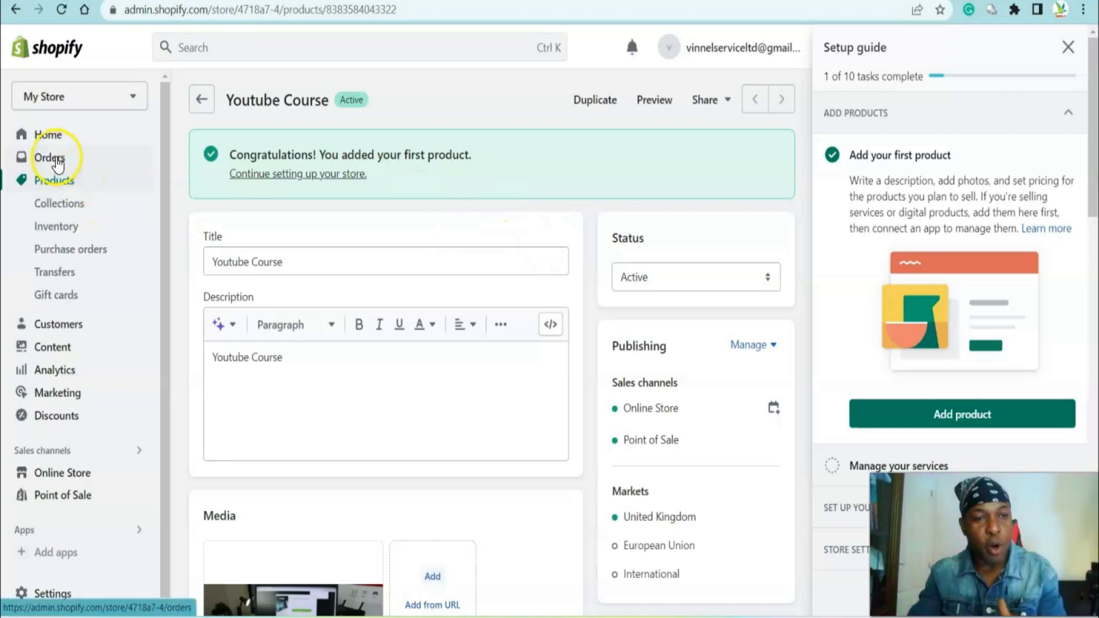
click(55, 182)
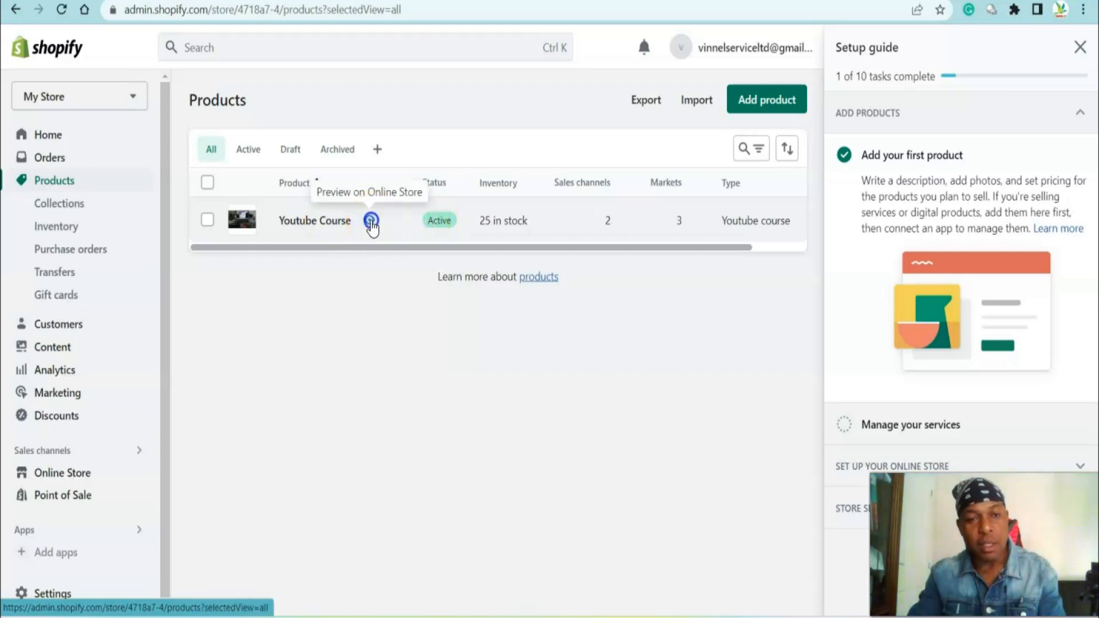
Preview the Youtube Course product on the online store, then return to the products list
click(371, 221)
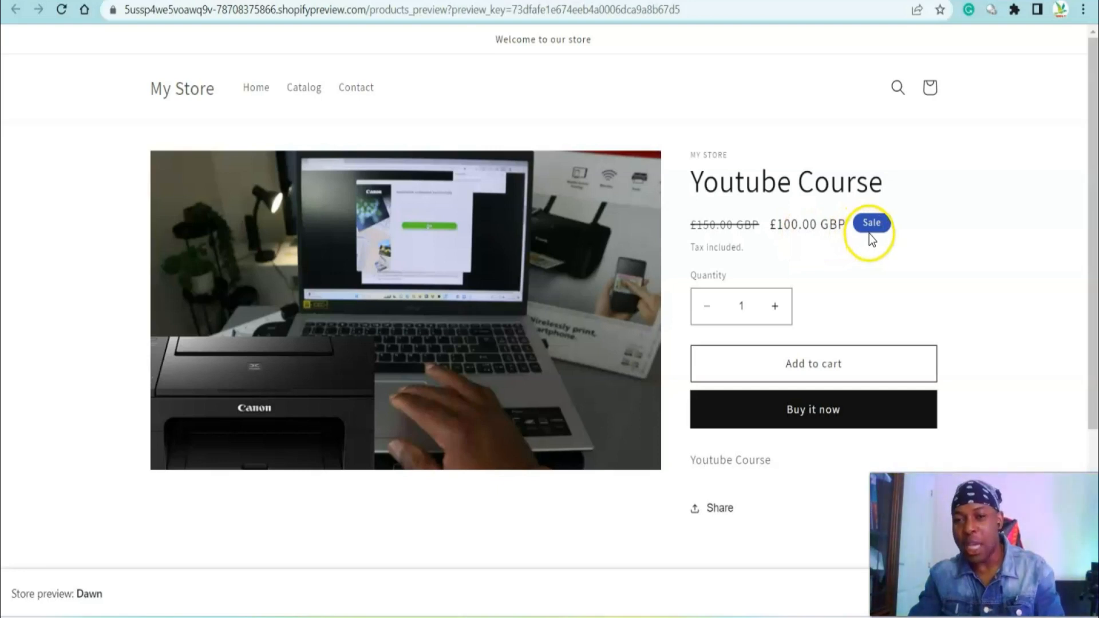
scroll(776, 323, down, 3)
scroll(768, 316, up, 3)
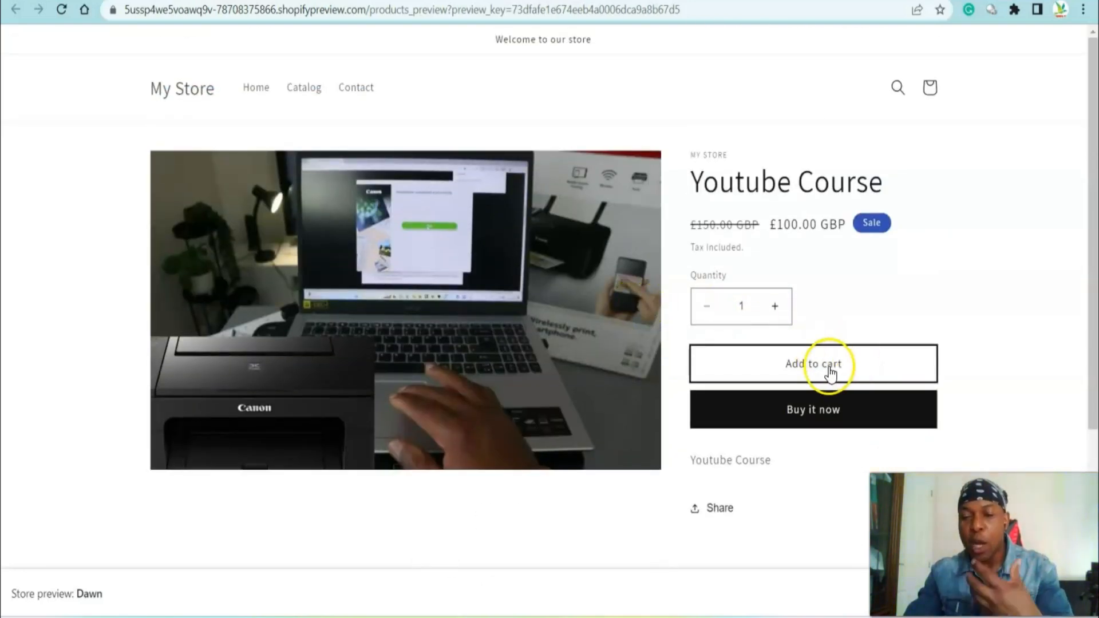
click(776, 308)
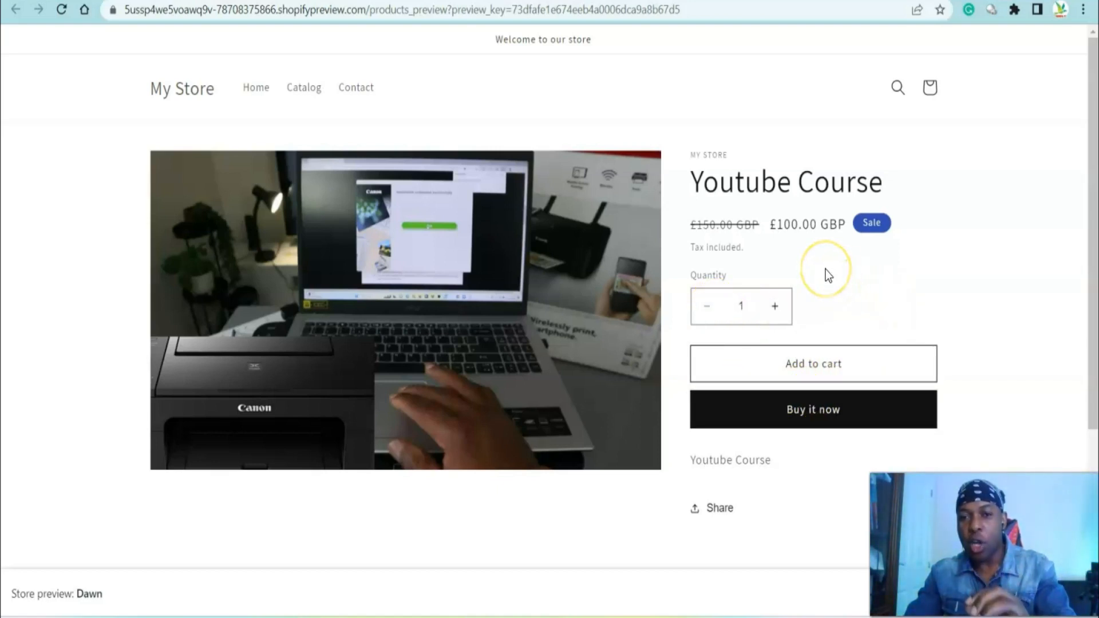
click(87, 5)
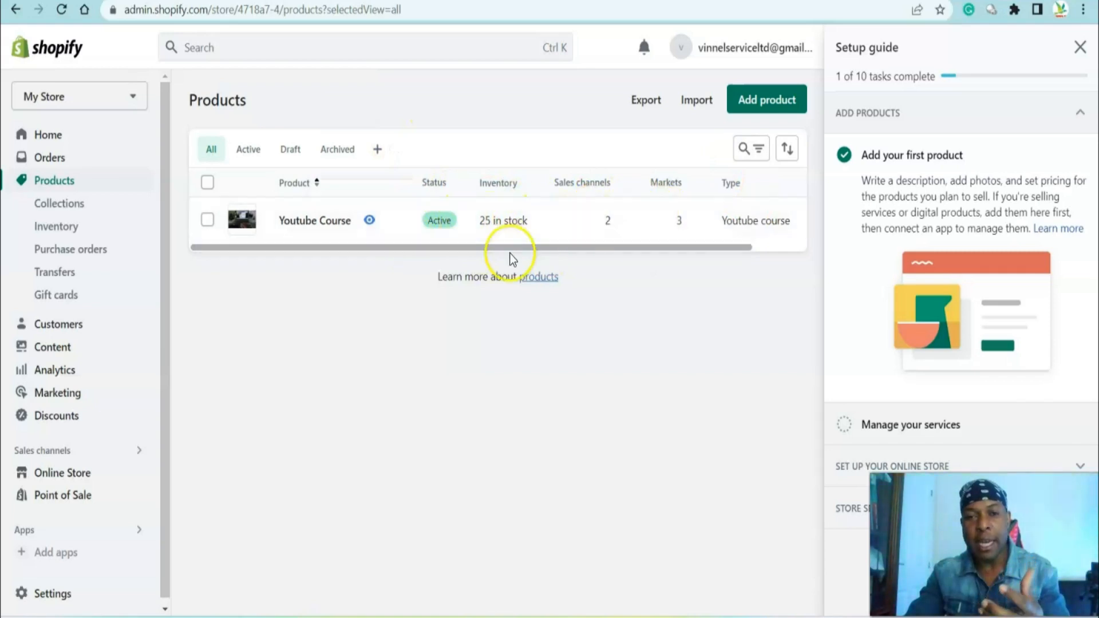
Open the Youtube Course product, set its status to Draft and save it
click(314, 222)
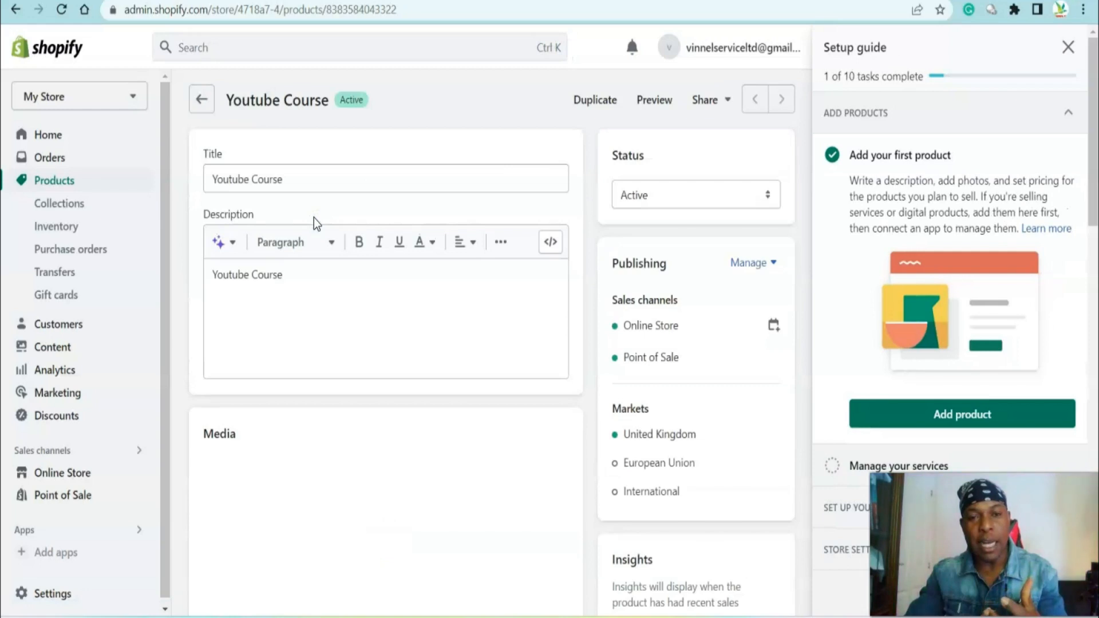
click(768, 195)
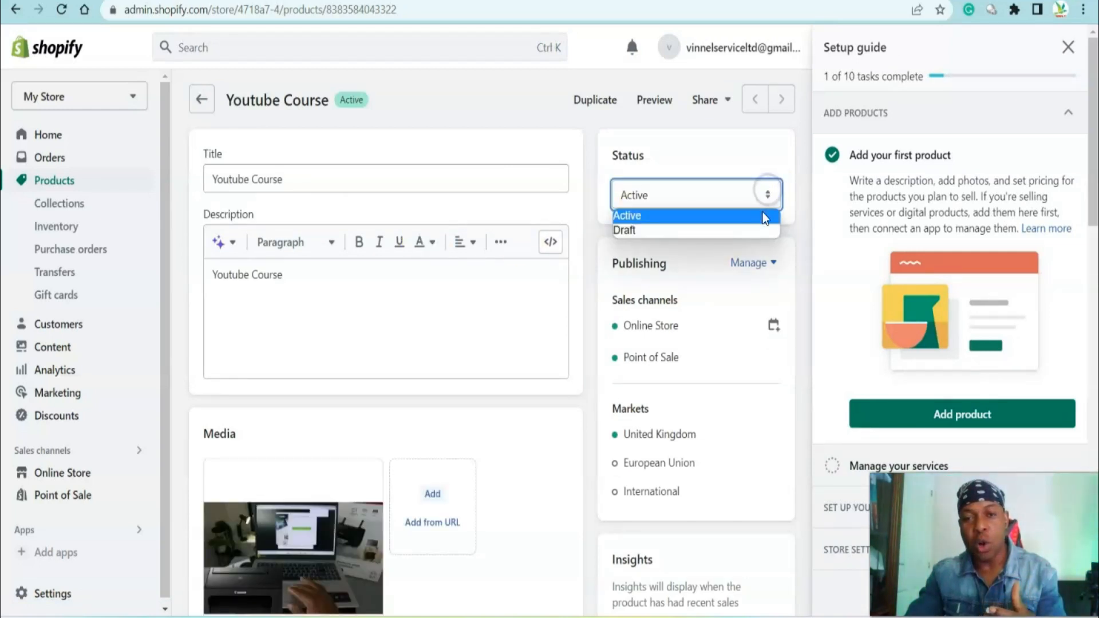
click(748, 236)
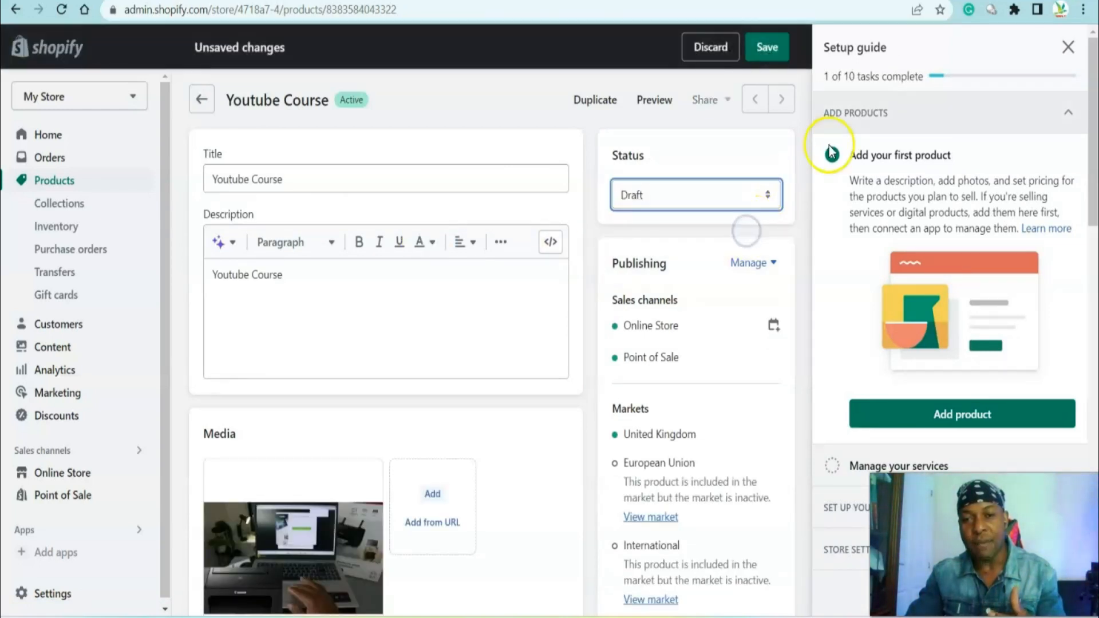
click(768, 49)
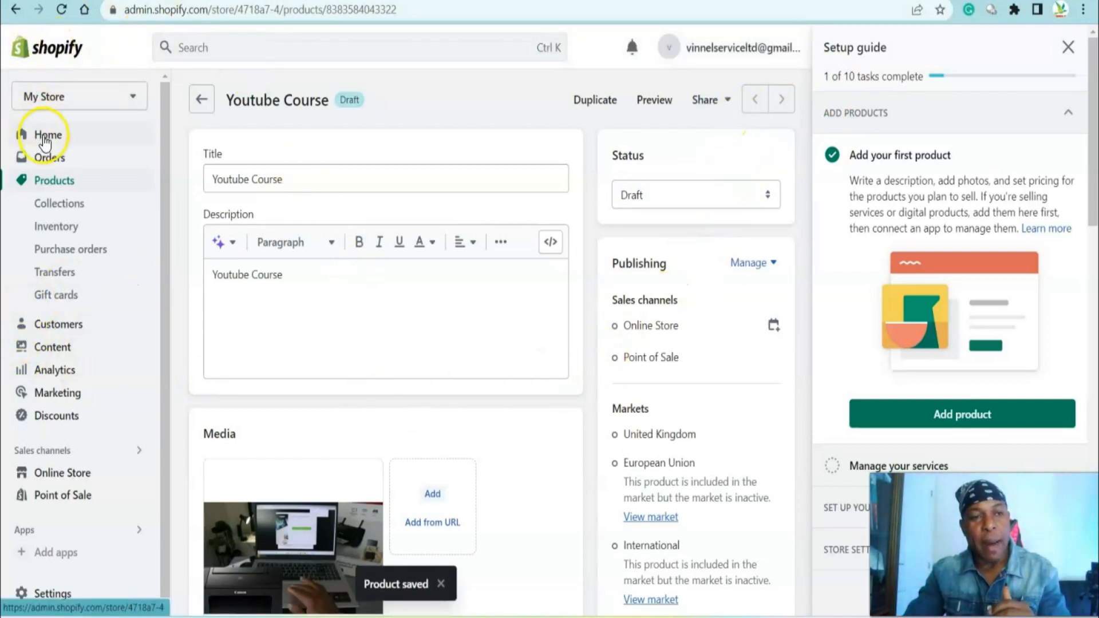
Browse appointment booking apps from the setup guide and review the Easy Appointment Booking app listing, plans and reviews
click(42, 135)
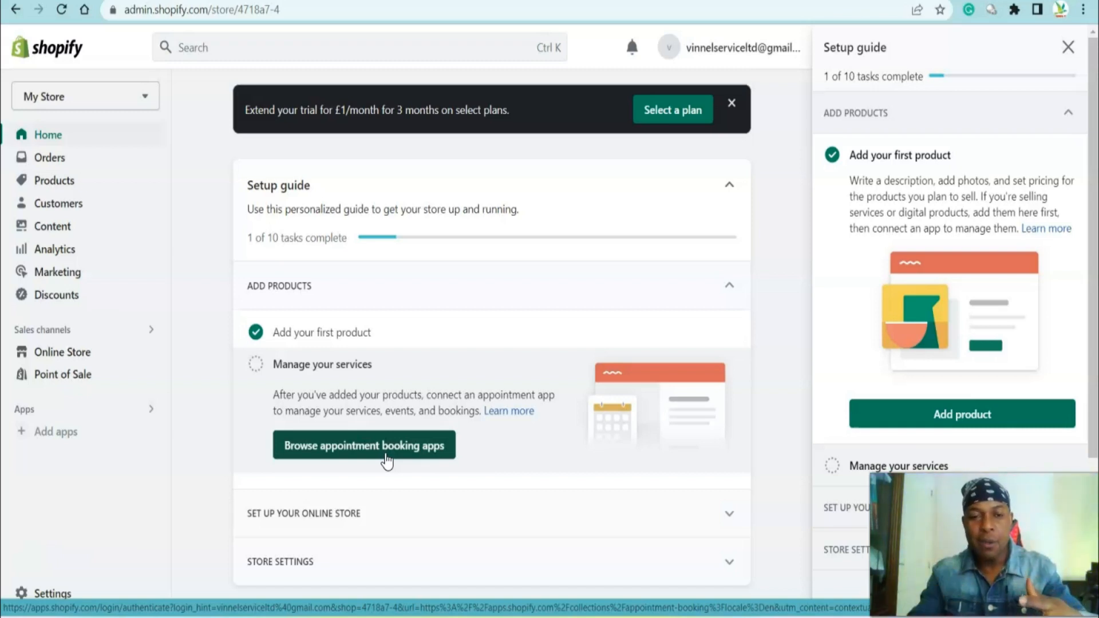
click(360, 453)
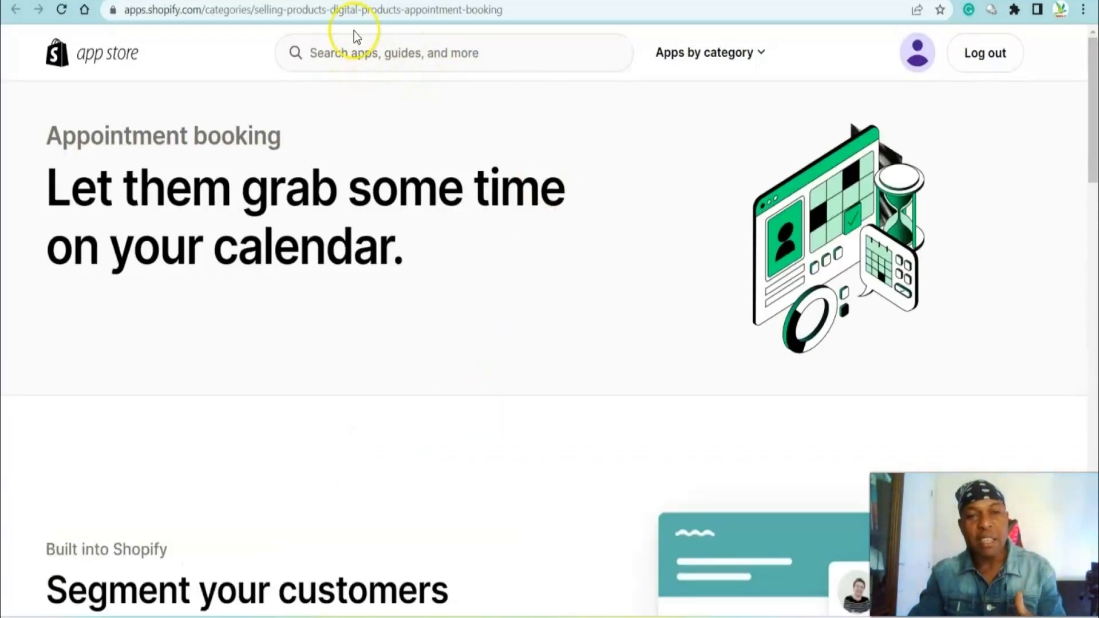
click(375, 47)
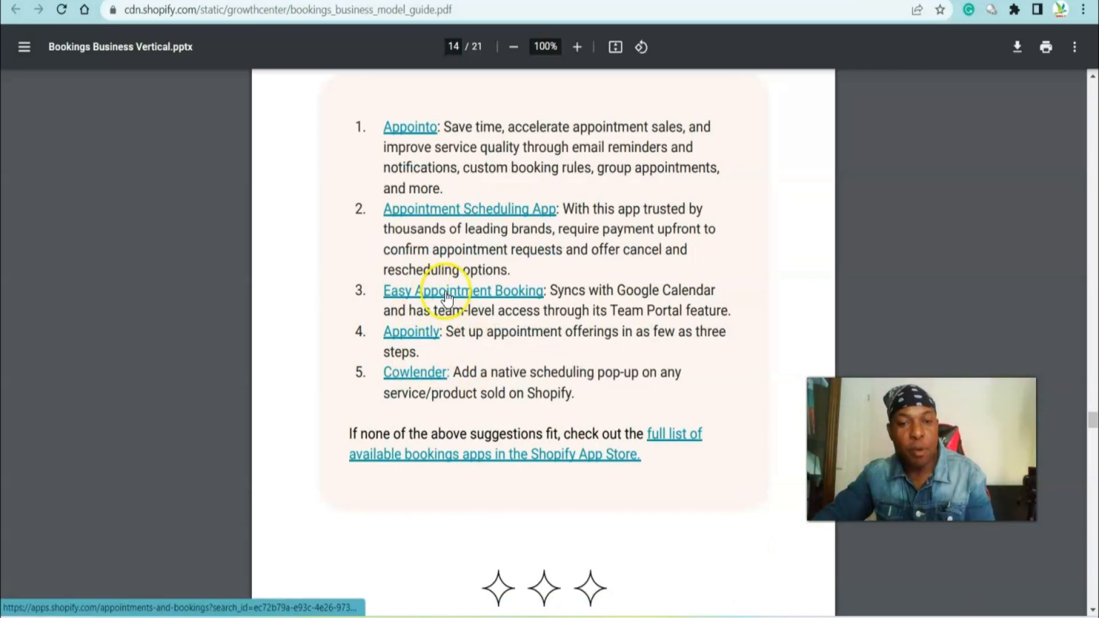
click(447, 295)
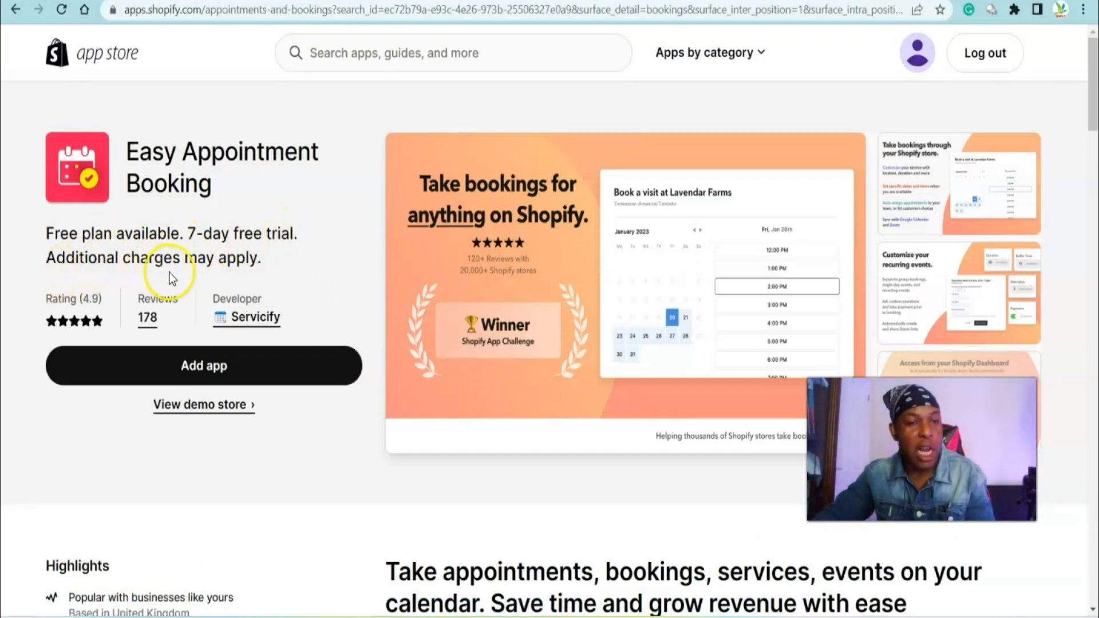
scroll(262, 284, down, 15)
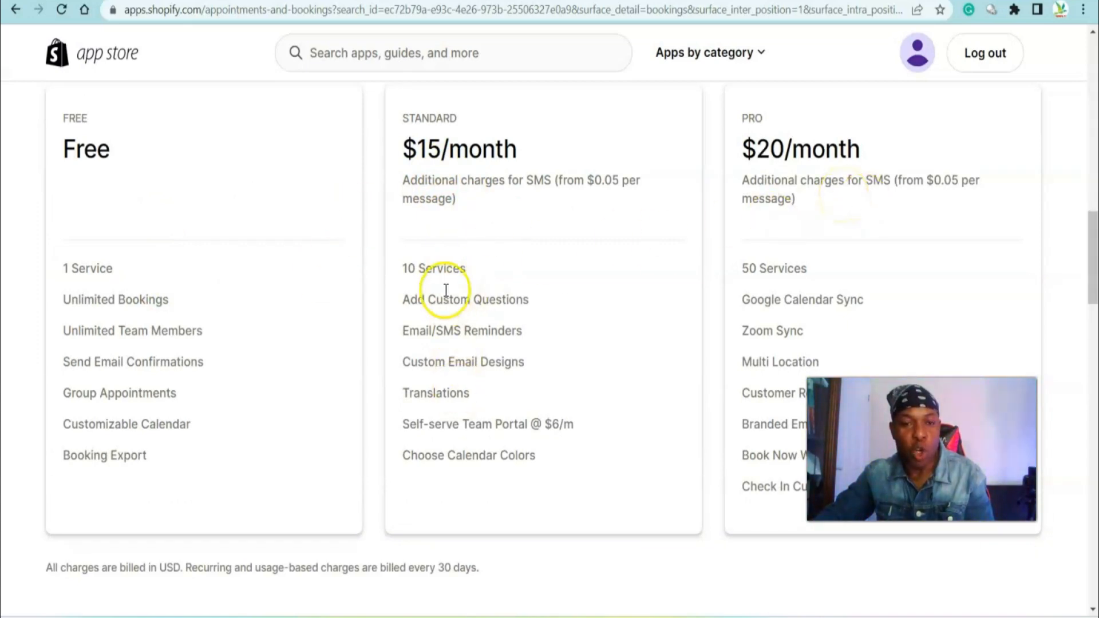
scroll(436, 294, down, 3)
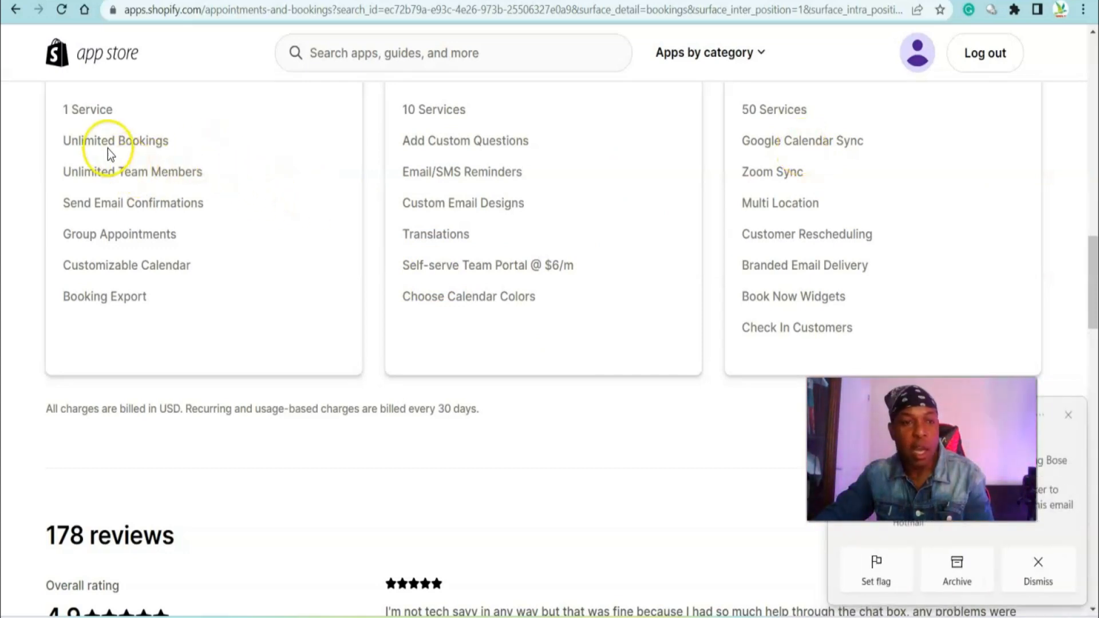
scroll(172, 252, down, 7)
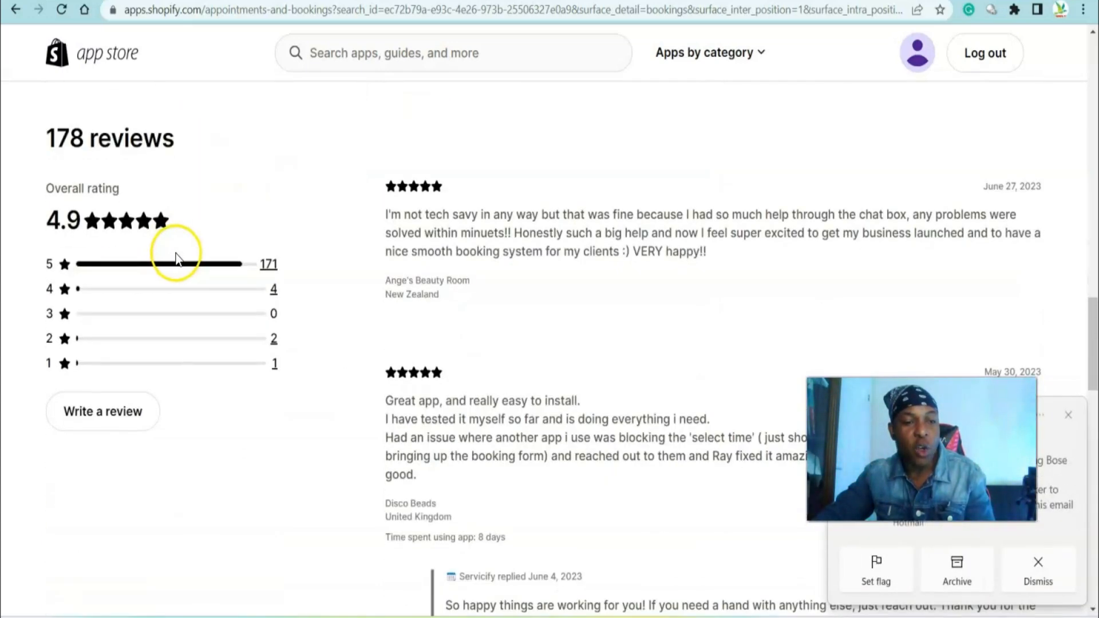
scroll(462, 313, up, 15)
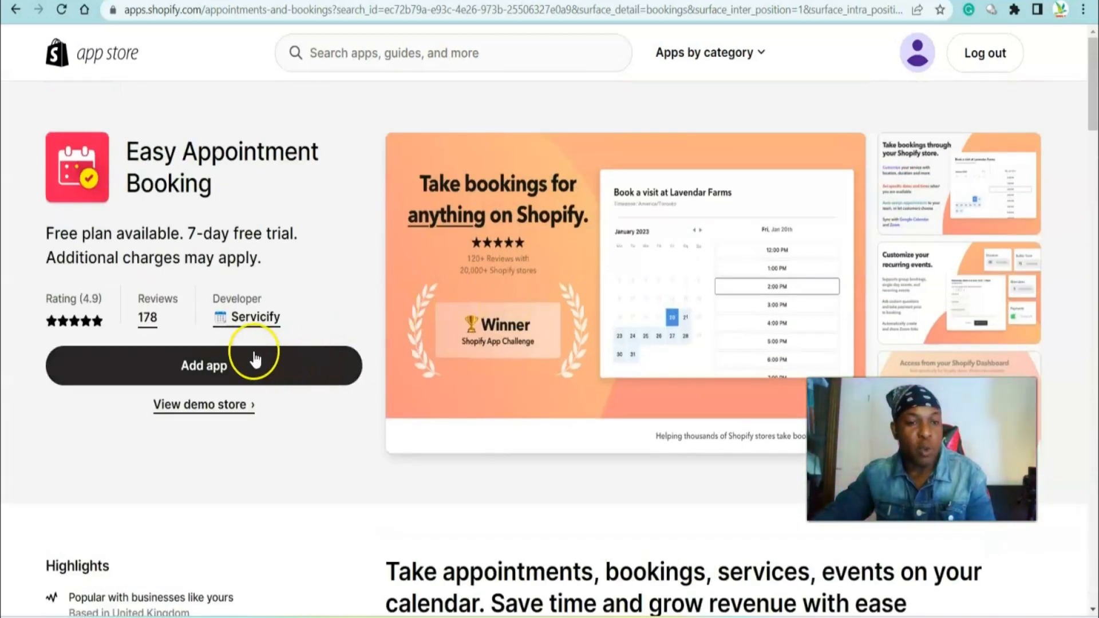
Install the Easy Appointment Booking app and begin creating its first event
click(226, 365)
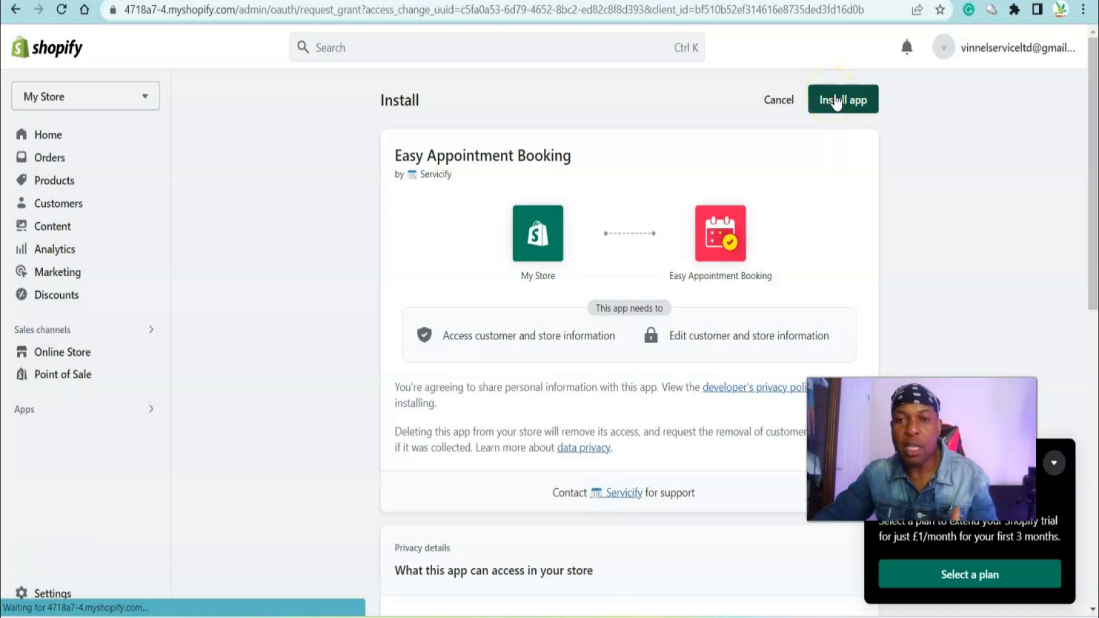
click(836, 103)
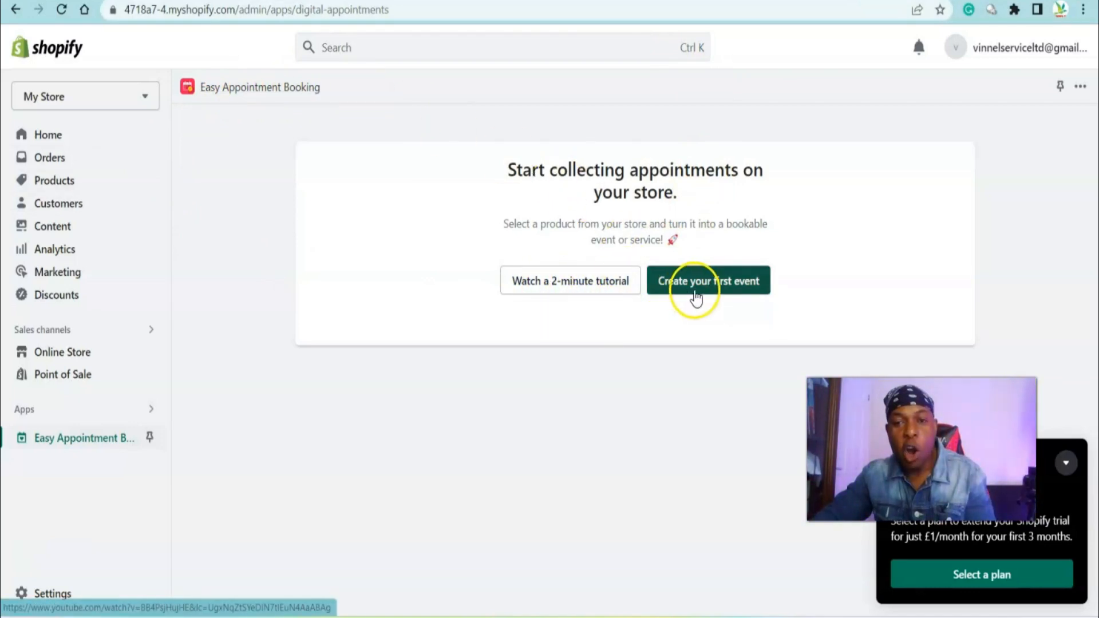
click(712, 292)
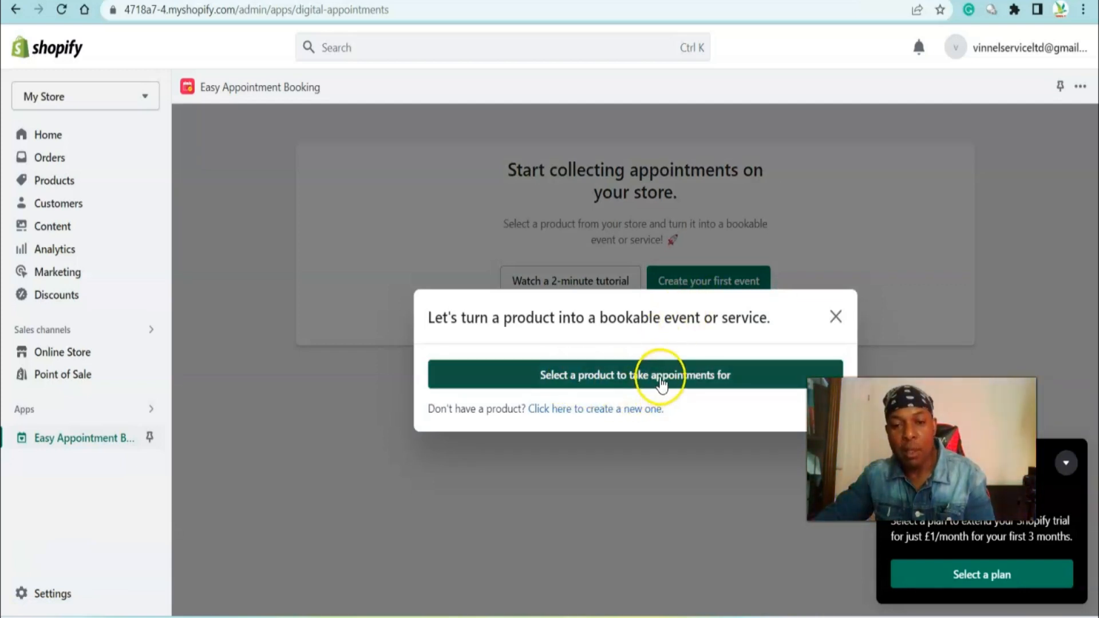
Select the Youtube Course product and create a bookable event for it
click(661, 375)
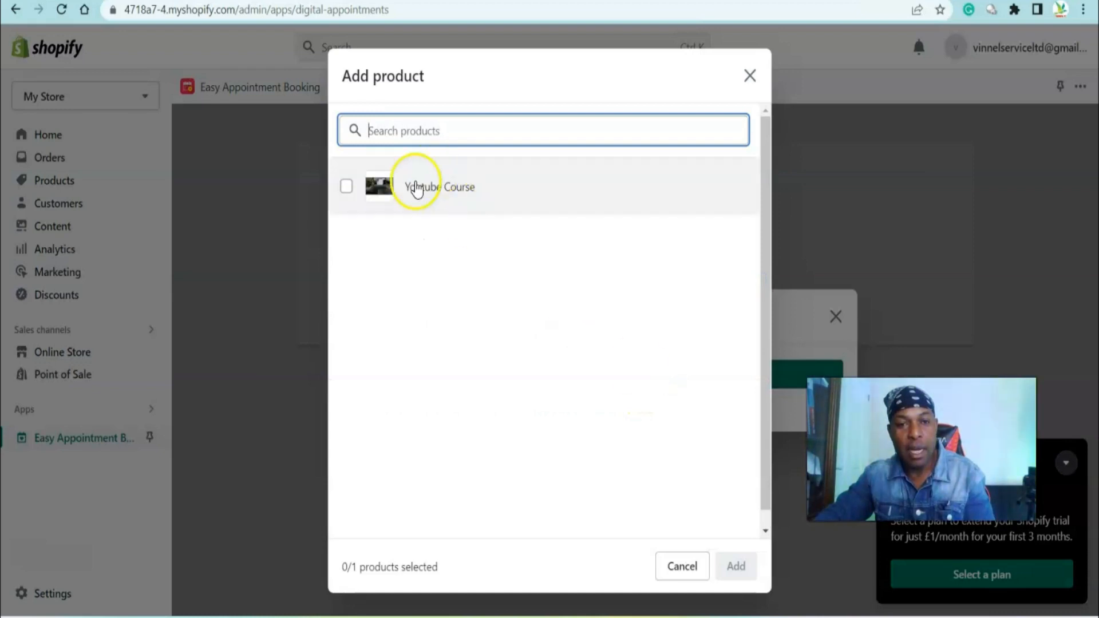
click(346, 186)
click(735, 567)
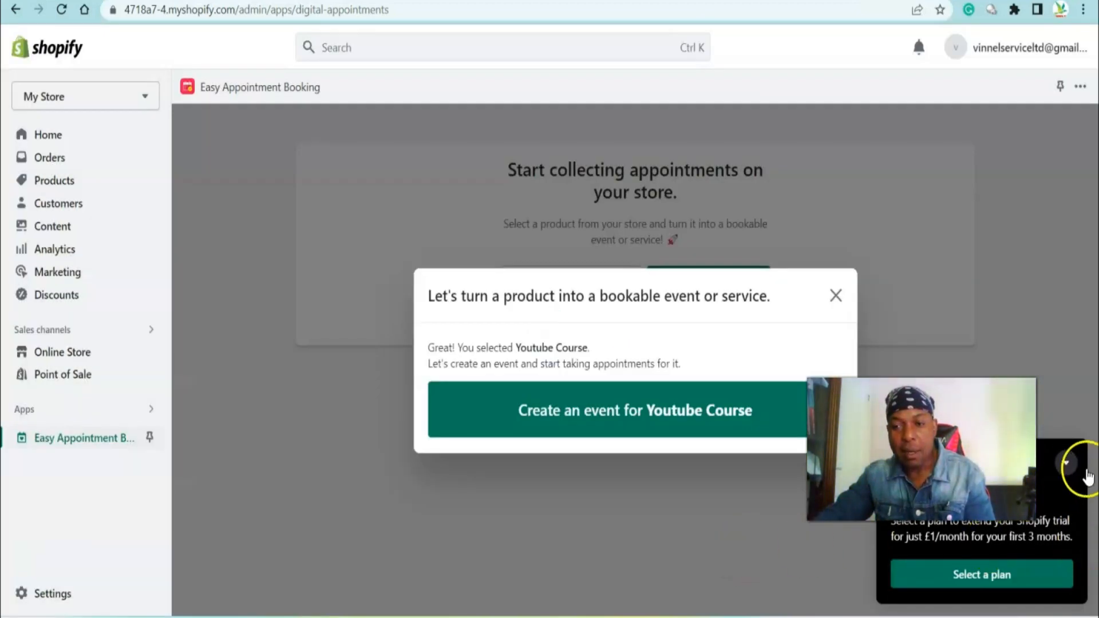
drag(1088, 476, 1027, 537)
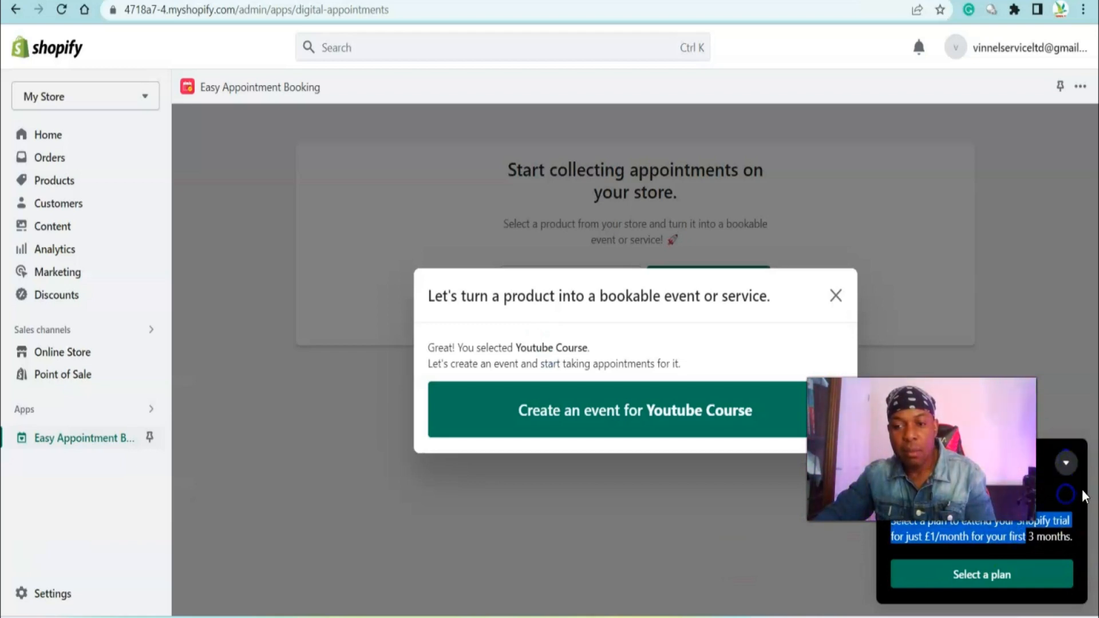
click(1074, 462)
click(584, 434)
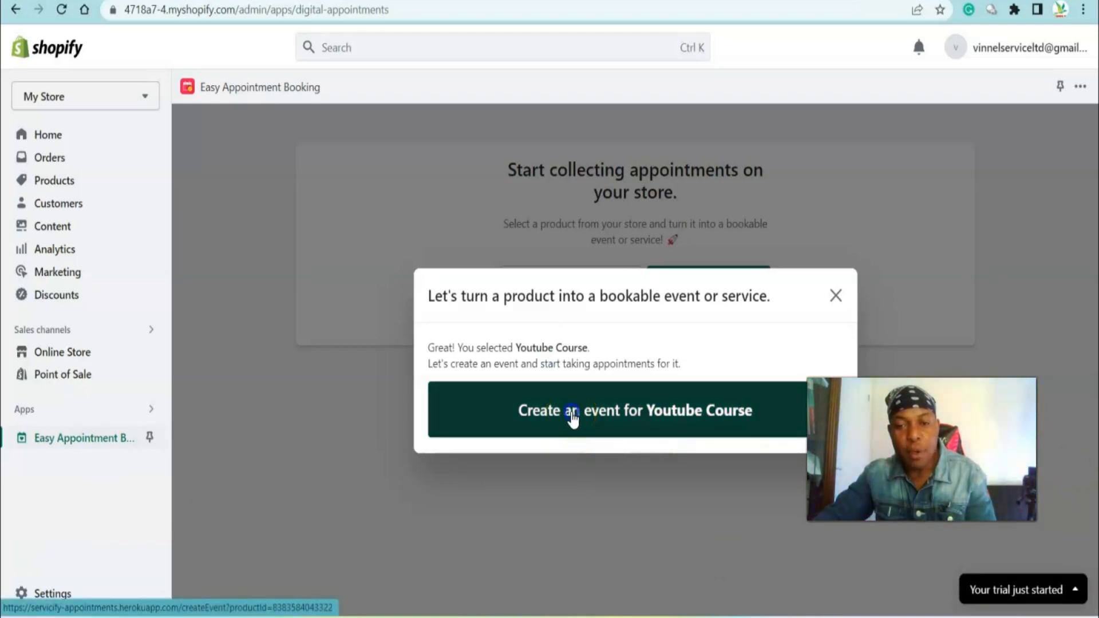
Set the maximum number of attendees per time slot to 30 and continue to the next setup step
scroll(573, 412, down, 2)
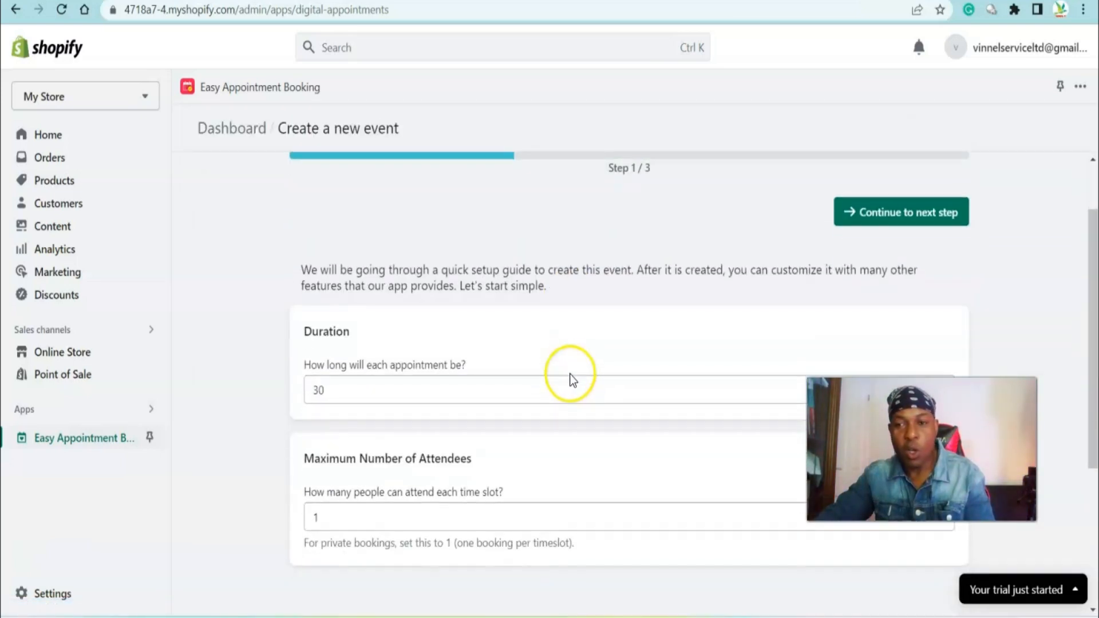
scroll(597, 213, down, 3)
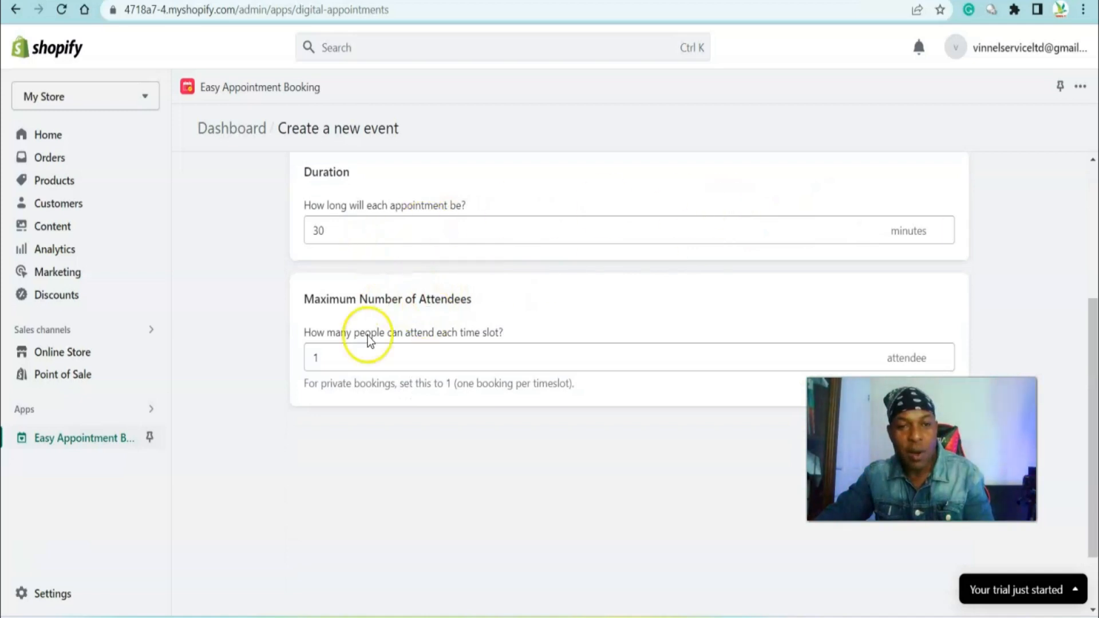
scroll(401, 314, down, 2)
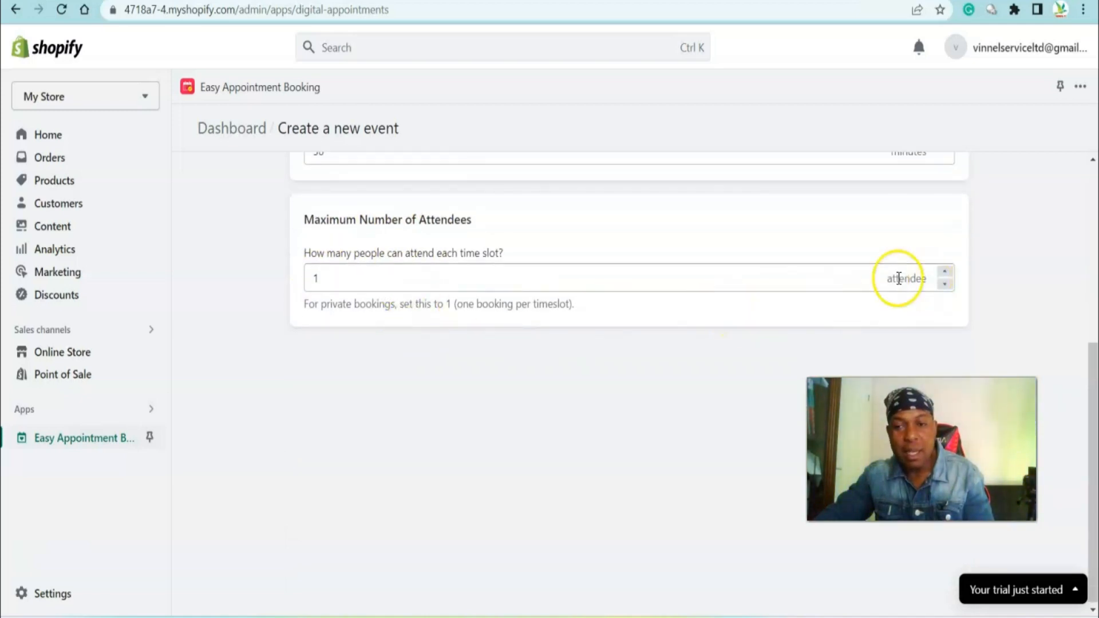
click(952, 285)
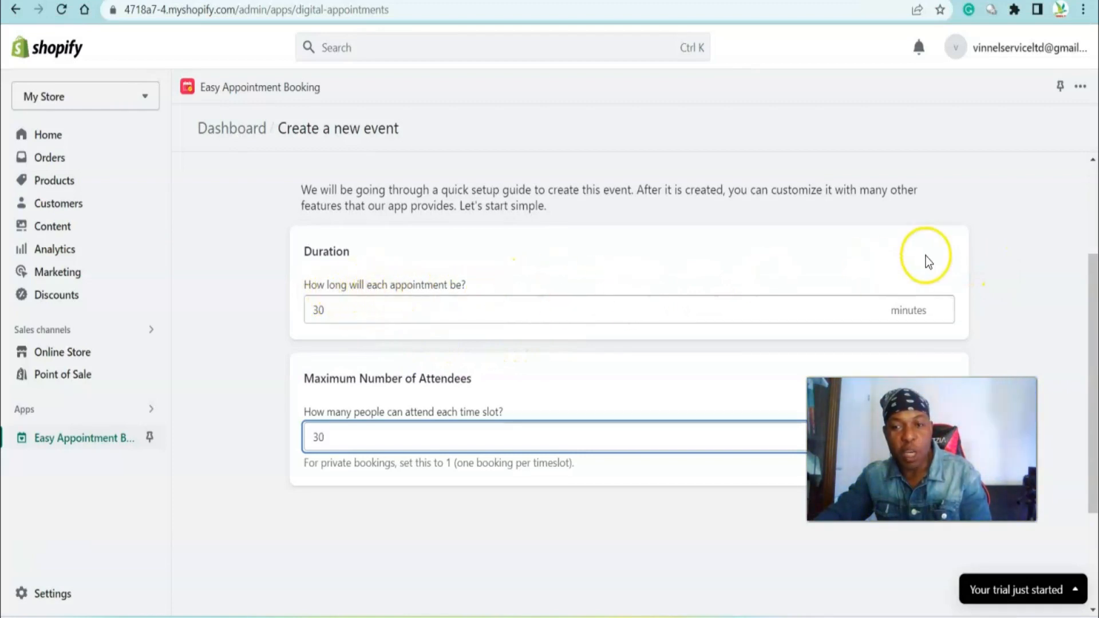
scroll(922, 262, down, 2)
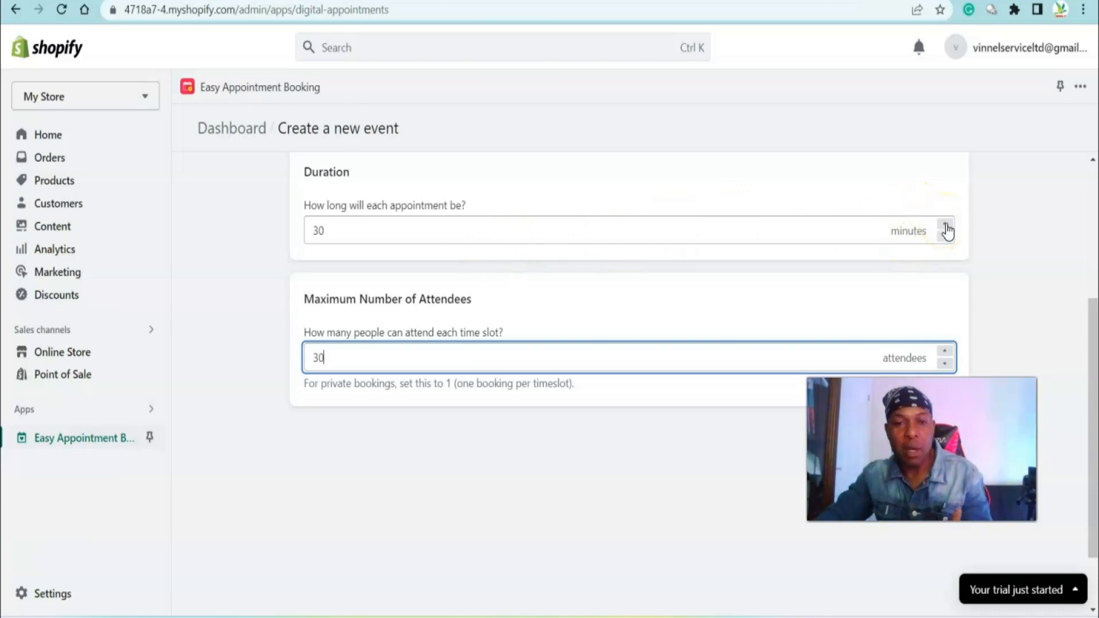
scroll(962, 234, up, 5)
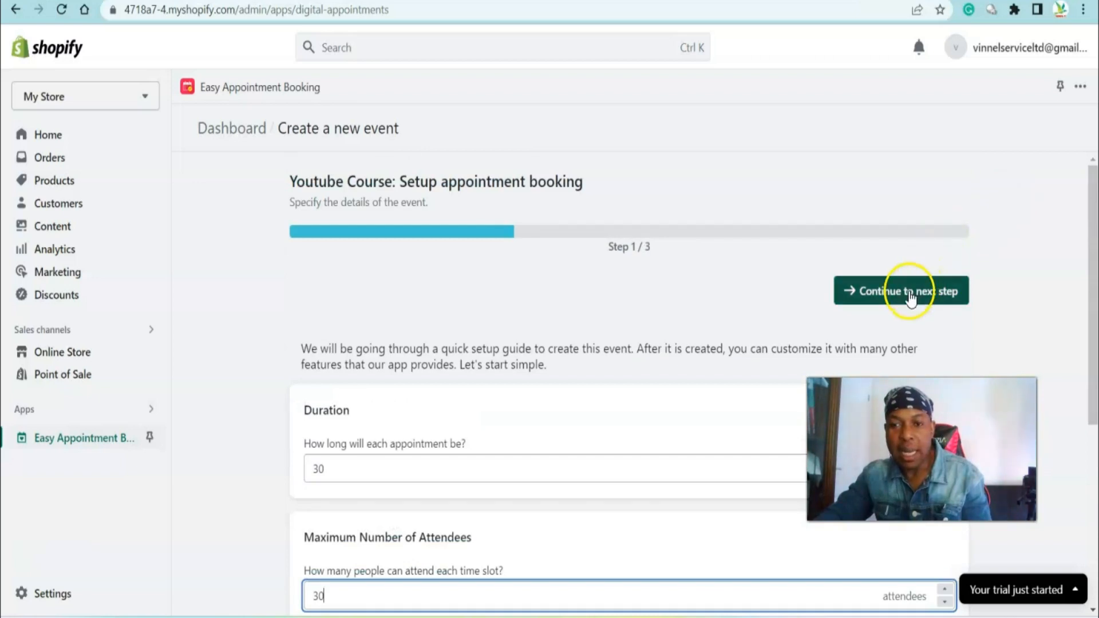
click(911, 295)
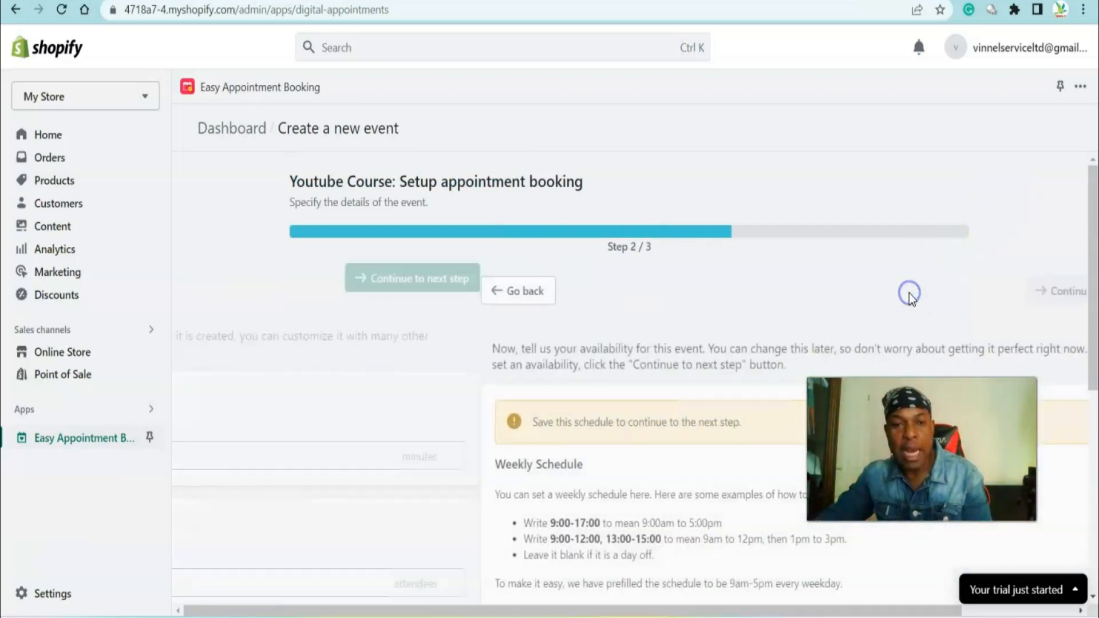
Set Monday's availability for the event to 9:00-9.30
scroll(910, 293, down, 3)
scroll(909, 294, up, 3)
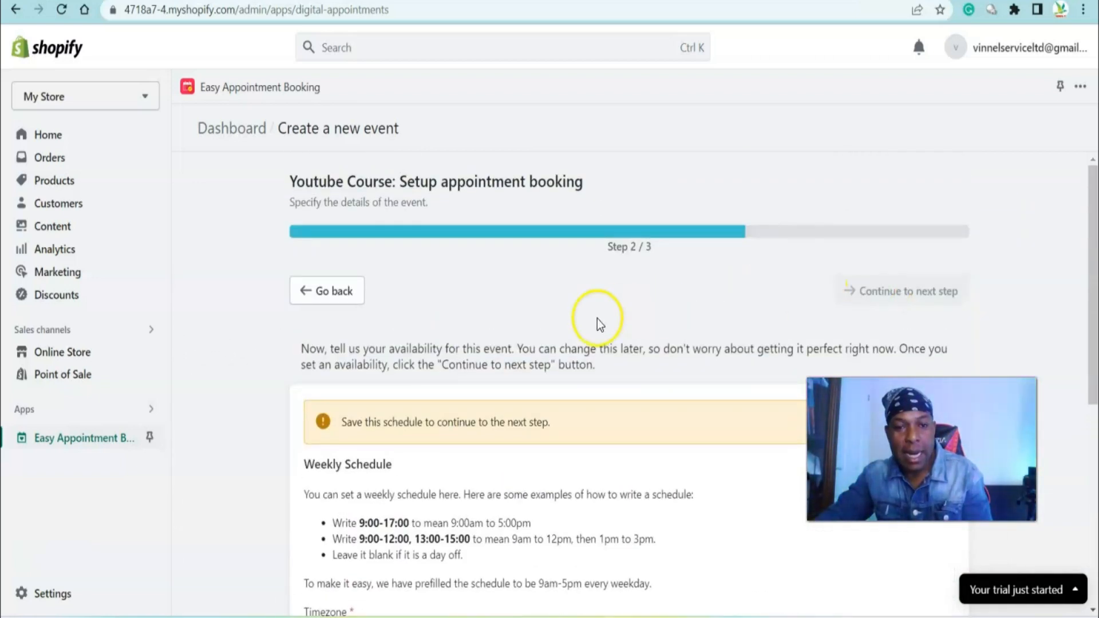
scroll(598, 323, down, 3)
scroll(440, 288, down, 3)
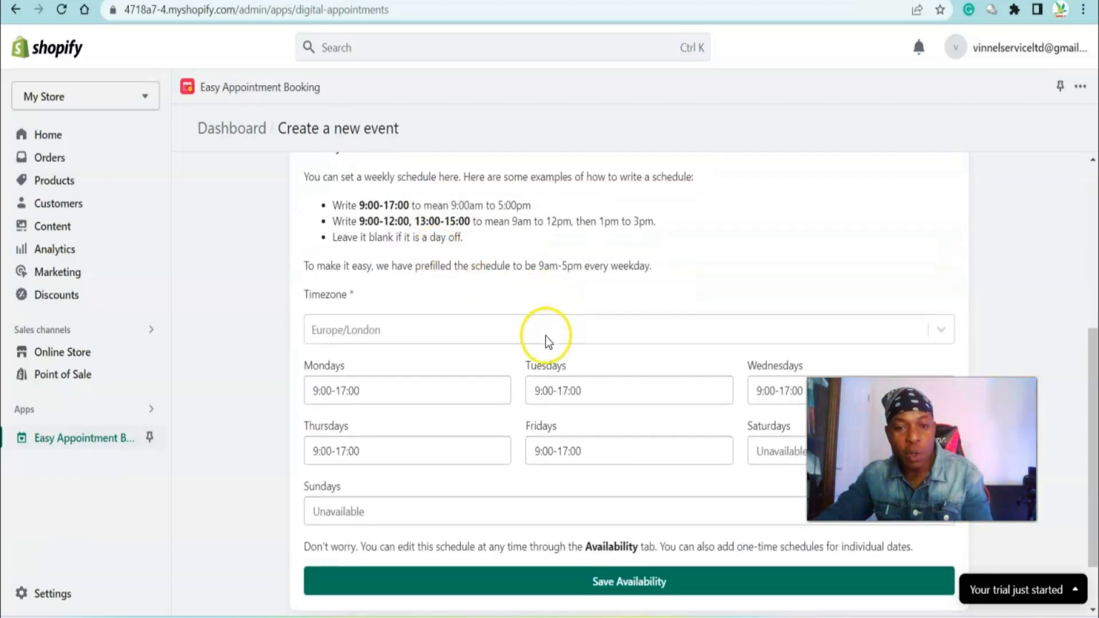
scroll(367, 303, down, 2)
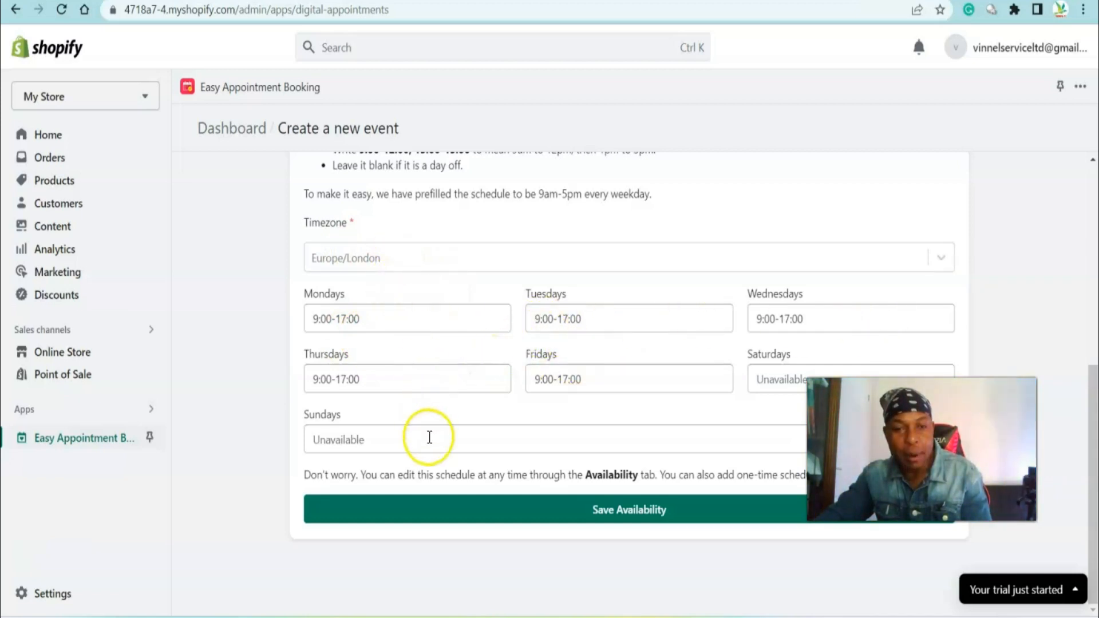
click(401, 319)
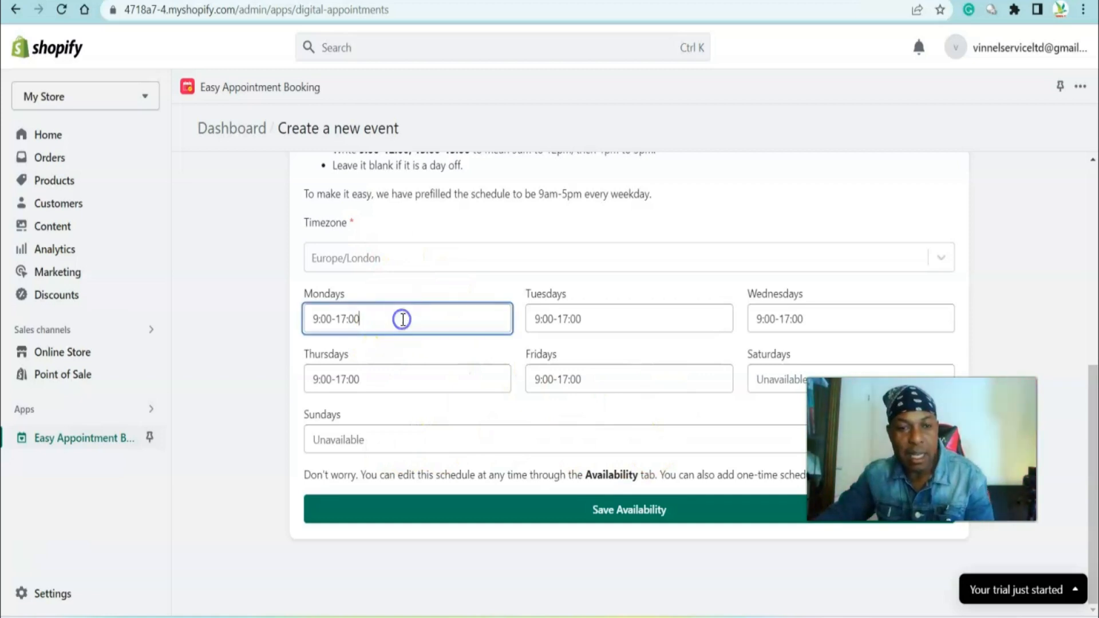
key(BackSpace)
key(BackSpace)
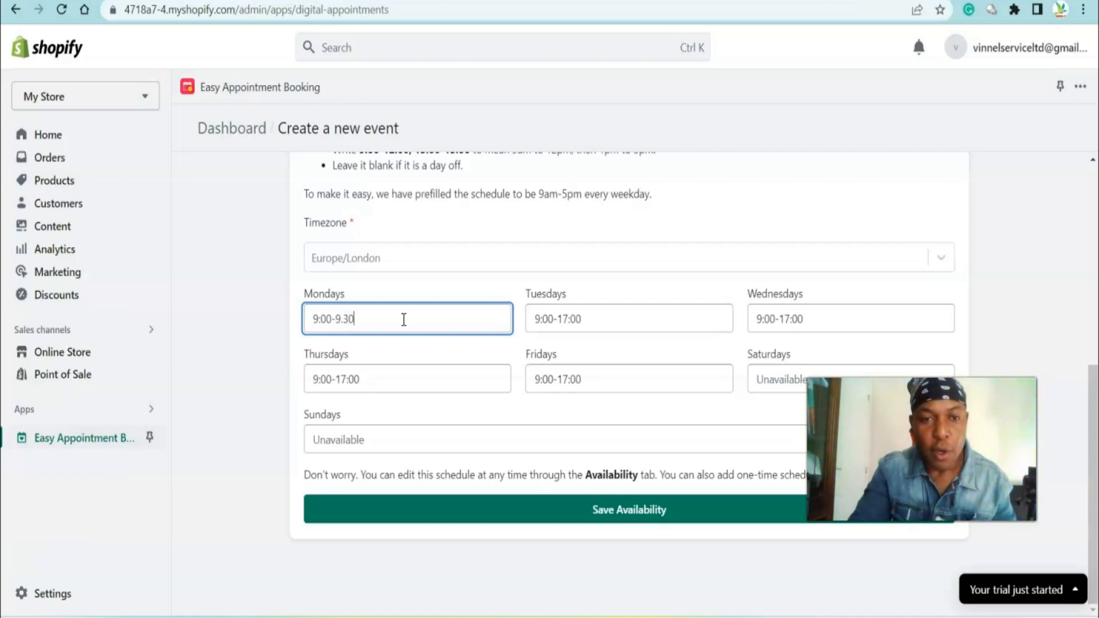
Set Tuesday's availability for the event to 10.00-10.30
click(620, 314)
key(BackSpace)
key(BackSpace)
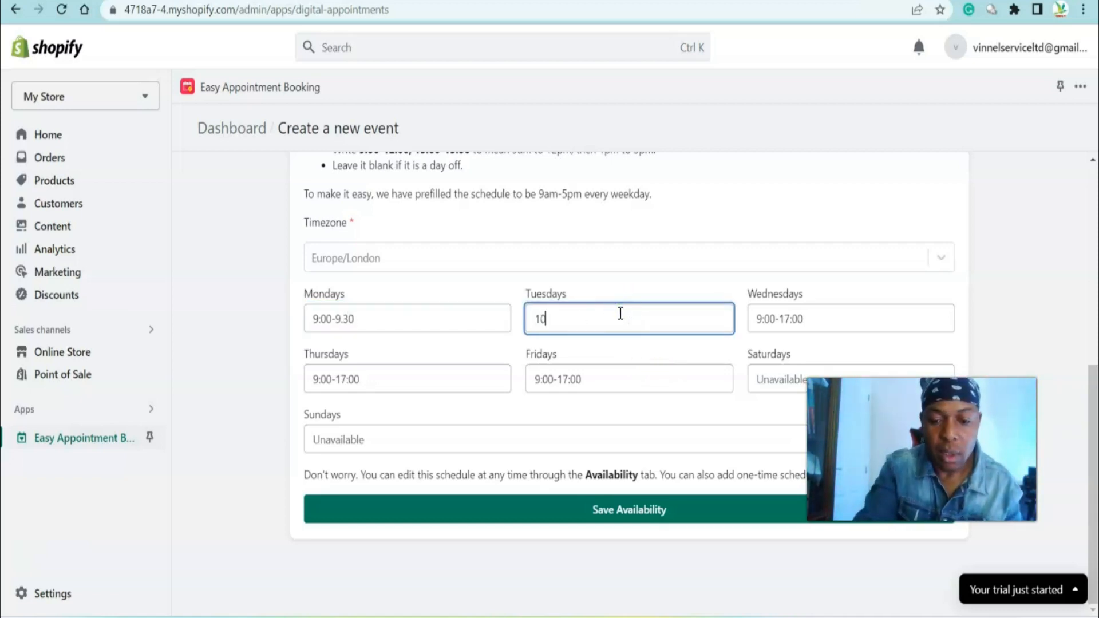
text(10.00-10.3)
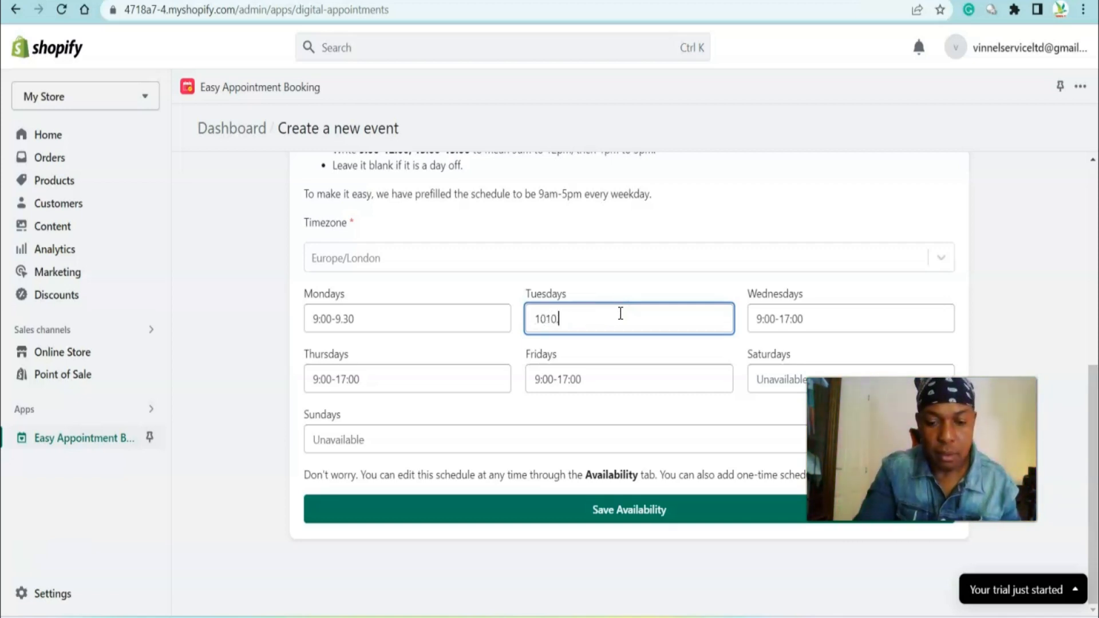
text(0)
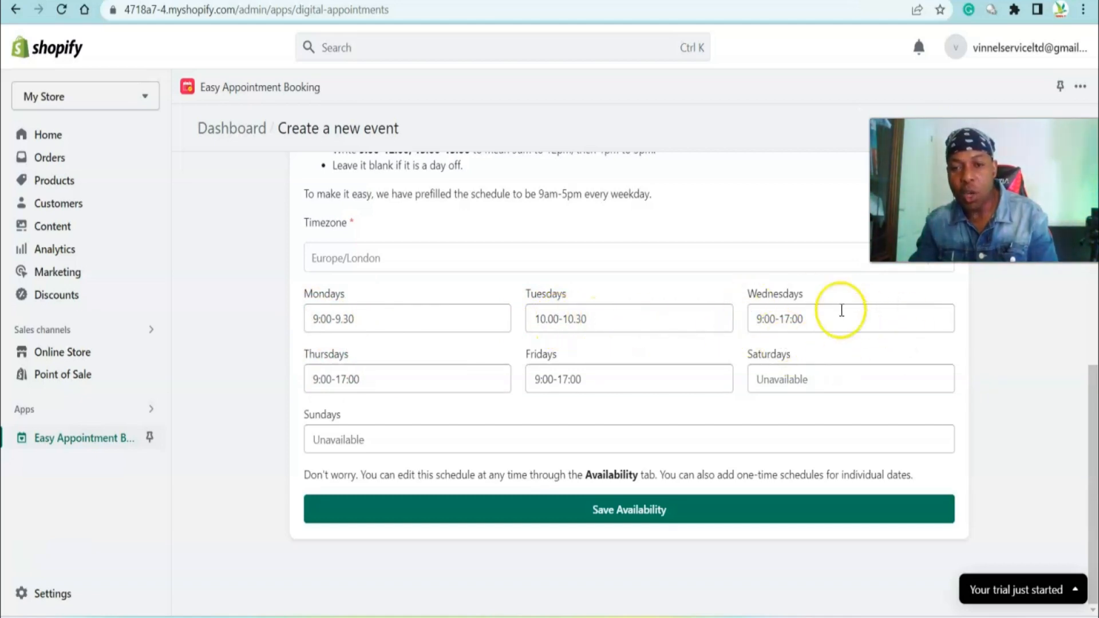
Save the weekly availability and continue to the final setup step
click(612, 515)
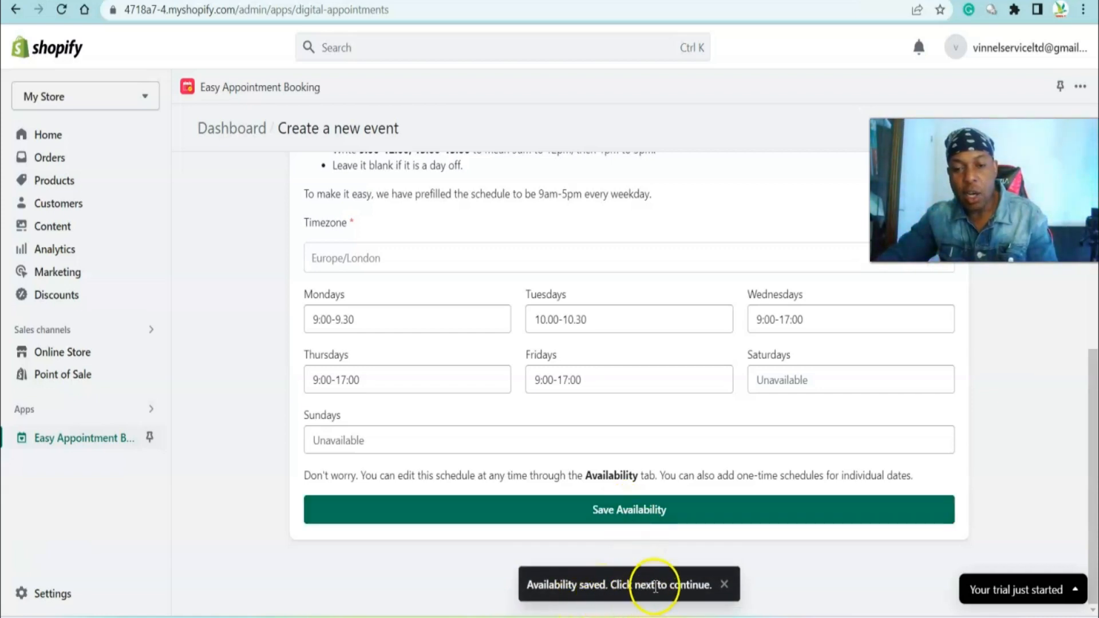
scroll(918, 459, up, 5)
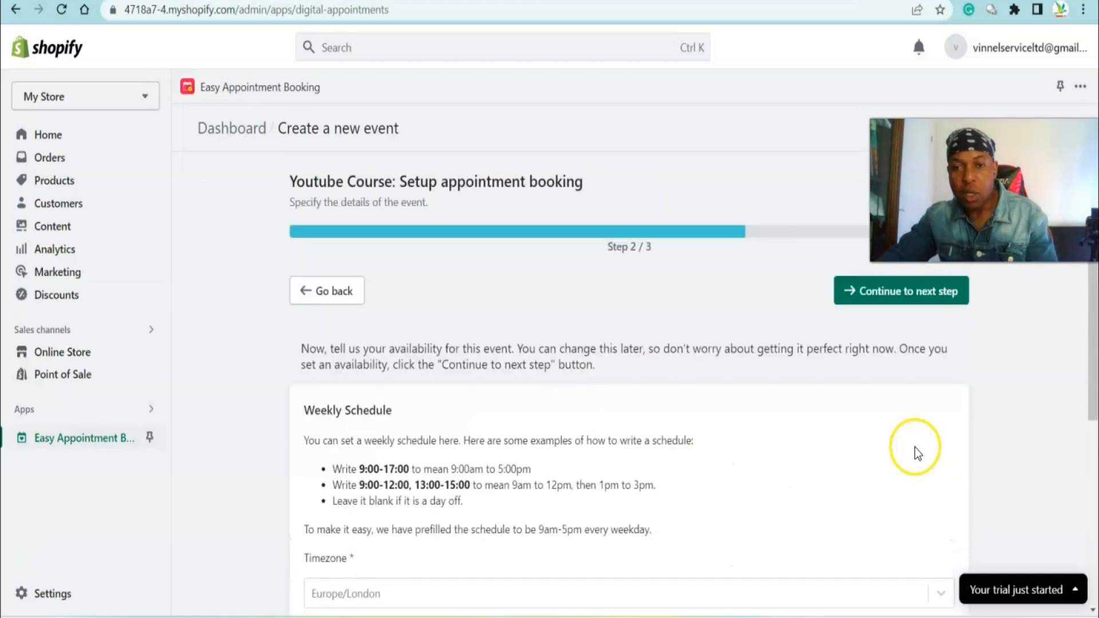
click(893, 292)
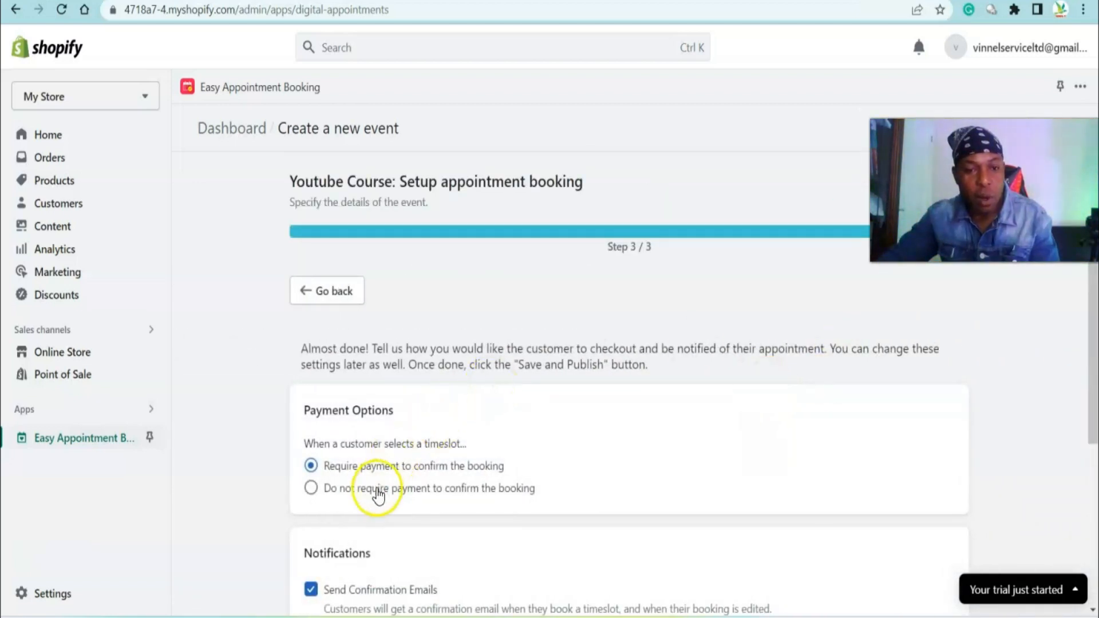
Review payment and notification options, save and publish the event, and integrate the app with the store theme
scroll(426, 475, down, 1)
scroll(425, 476, down, 1)
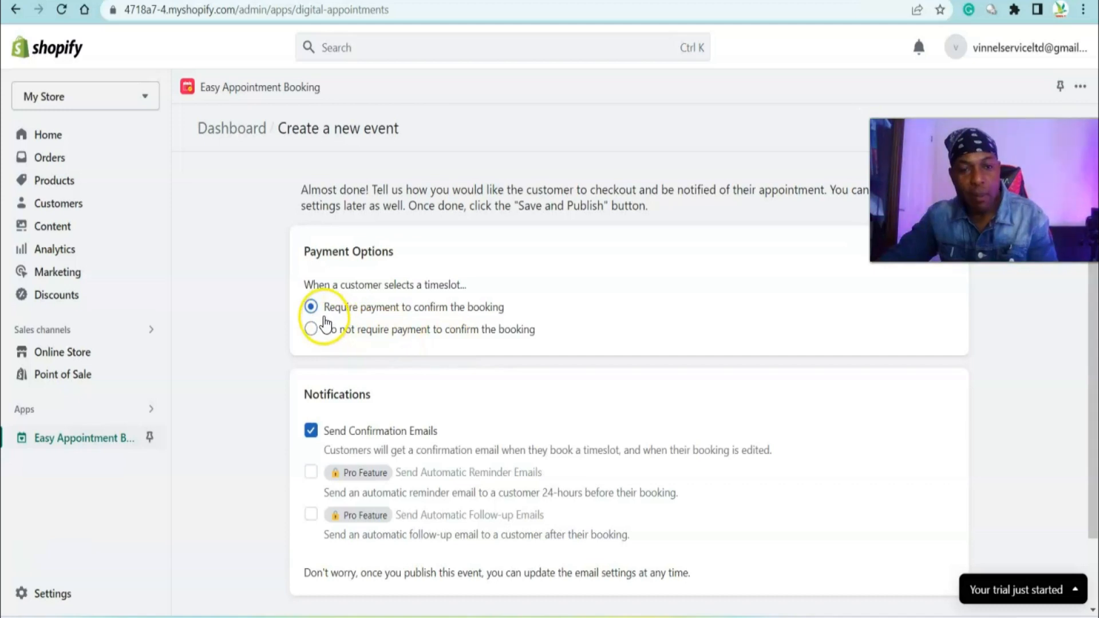
scroll(355, 321, down, 1)
scroll(400, 395, down, 1)
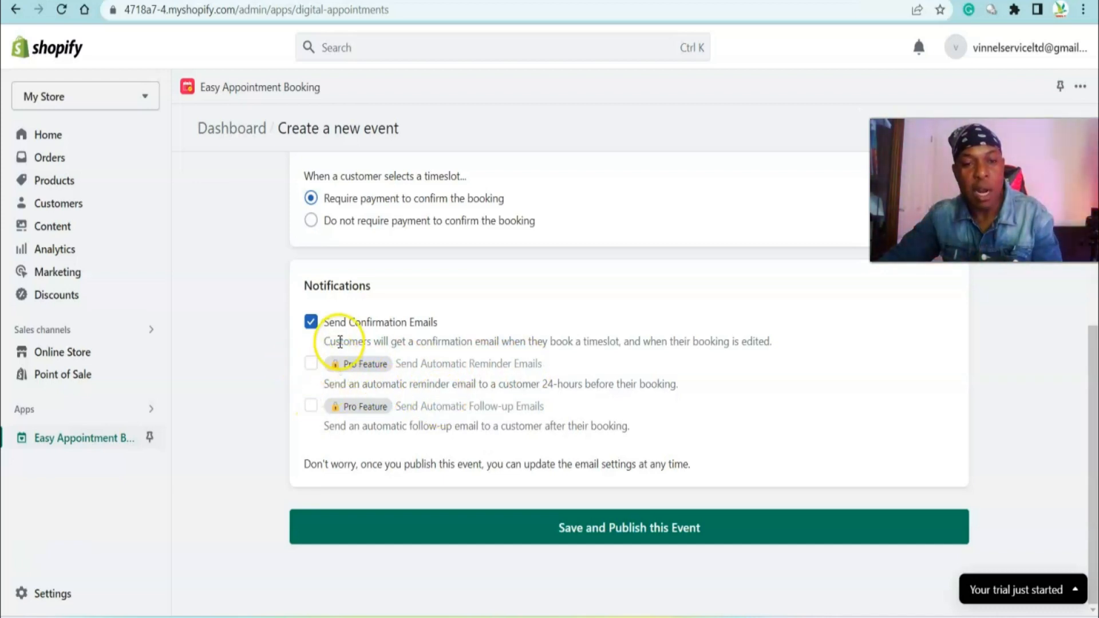
scroll(558, 390, up, 4)
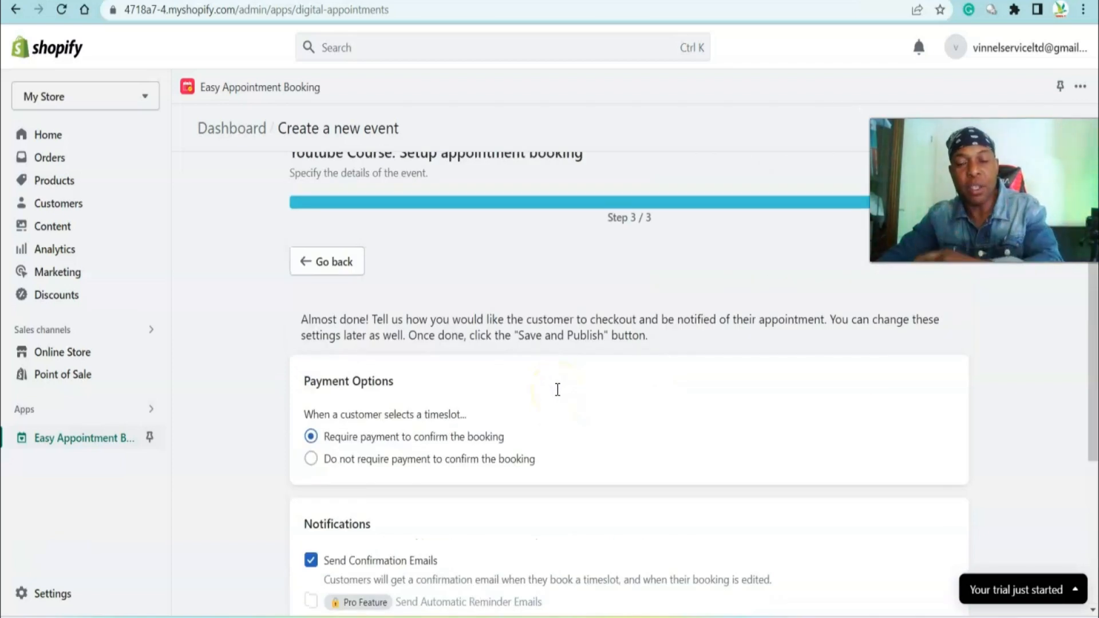
scroll(554, 469, down, 4)
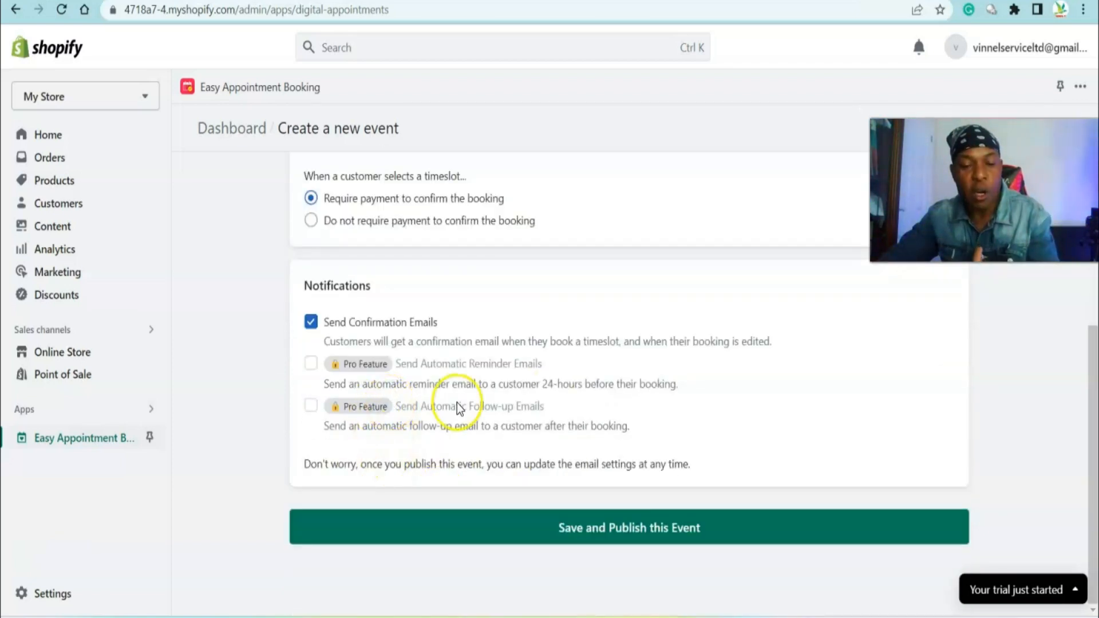
click(609, 538)
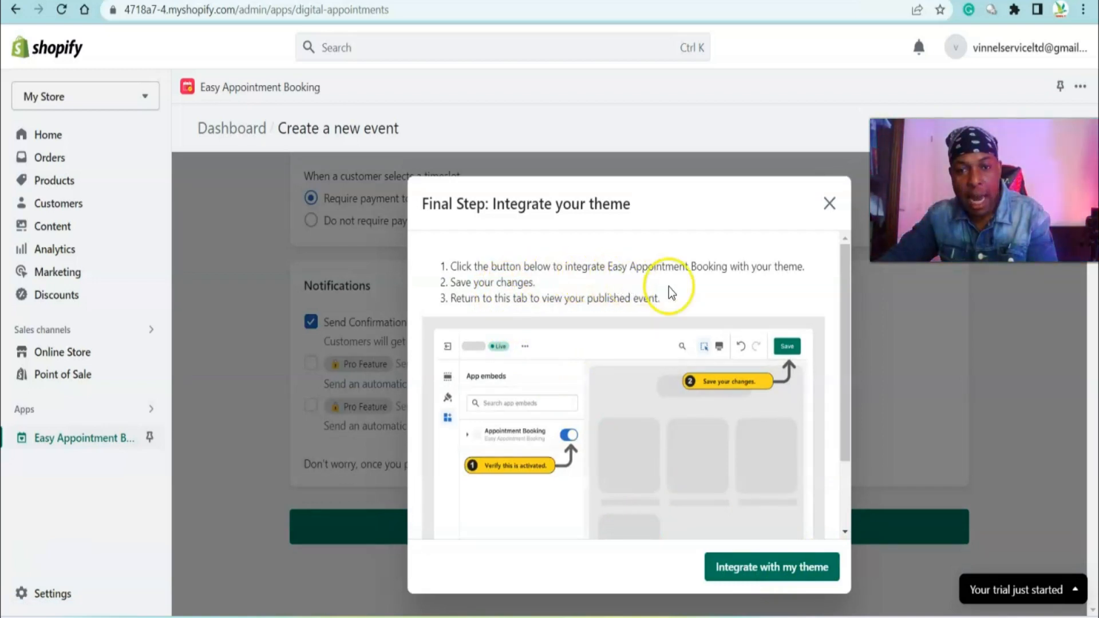
scroll(722, 373, down, 2)
click(763, 581)
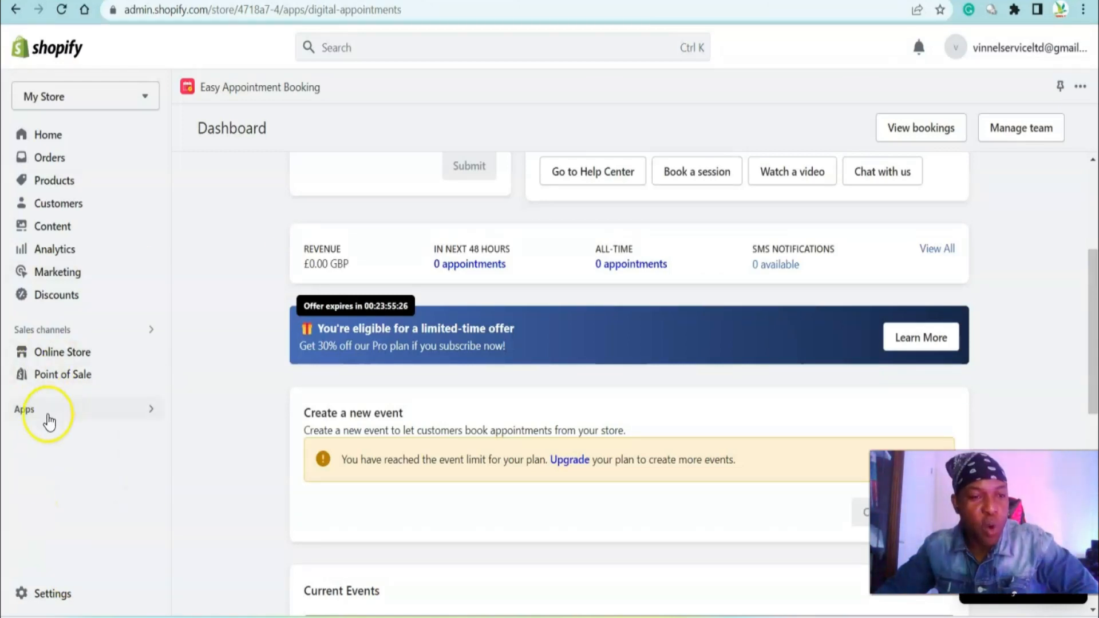
Reopen the Easy Appointment Booking app from the installed apps list
scroll(446, 180, up, 3)
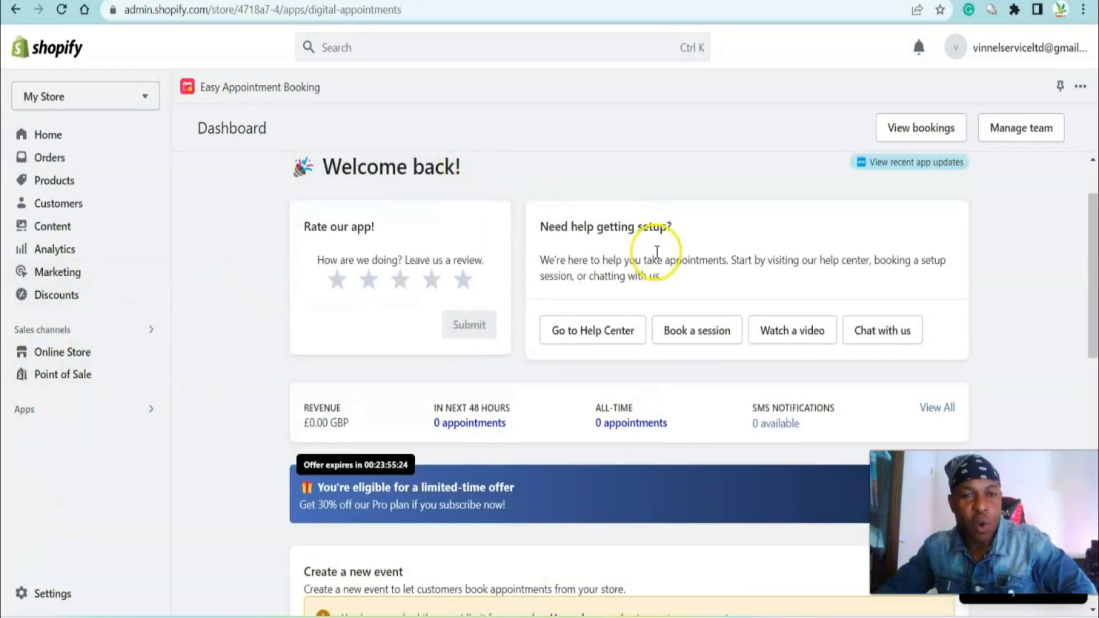
click(29, 411)
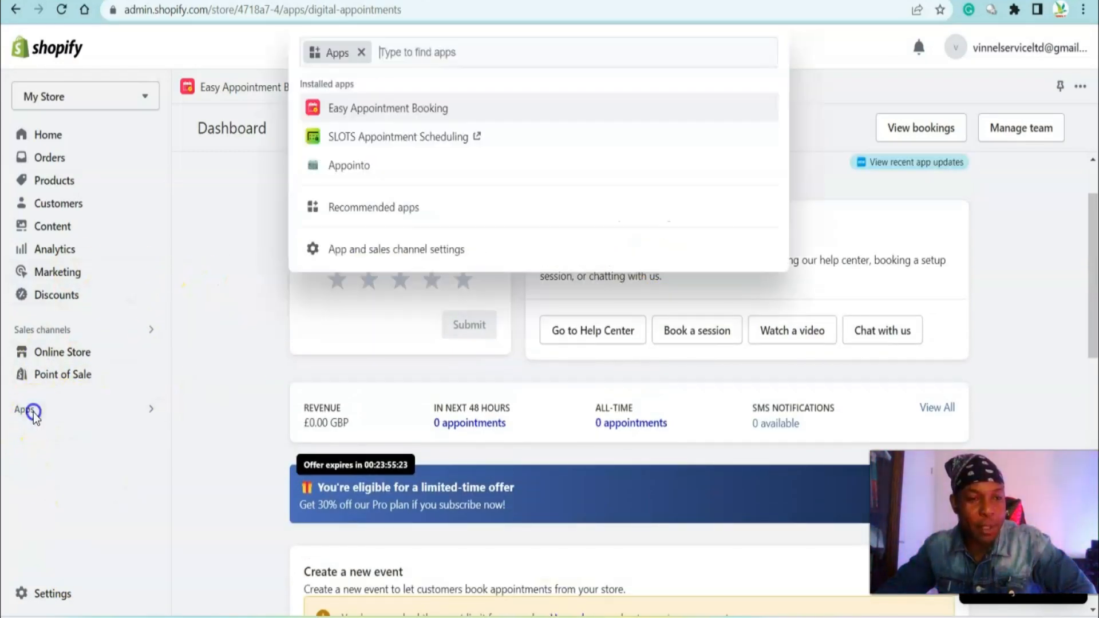
click(395, 112)
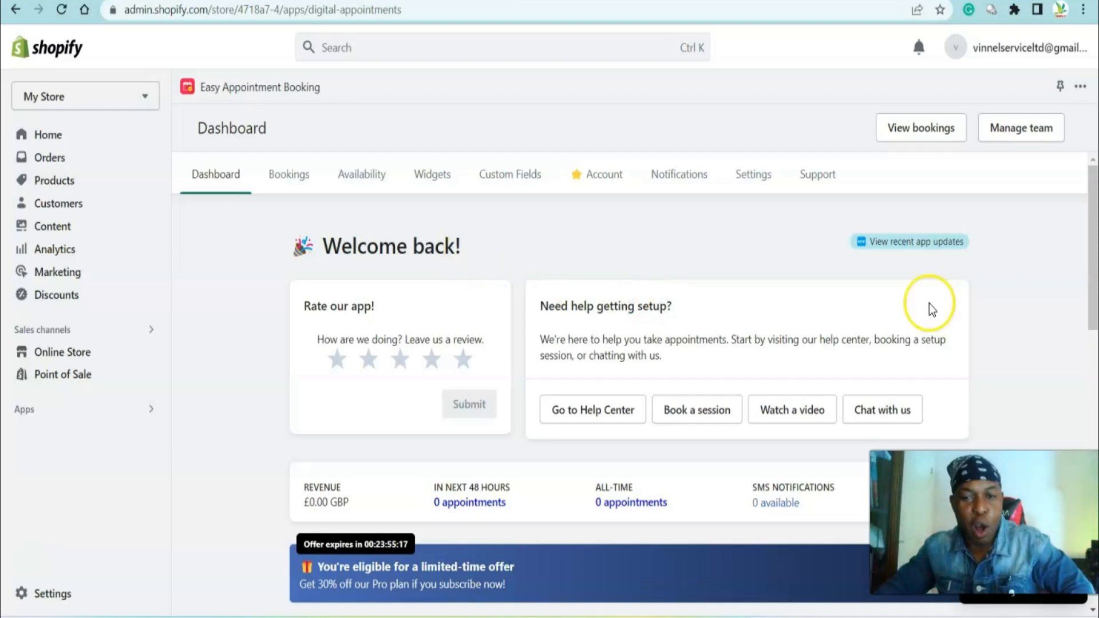
Open the bookings page and review its views and upcoming bookings
scroll(933, 315, down, 3)
scroll(606, 321, up, 3)
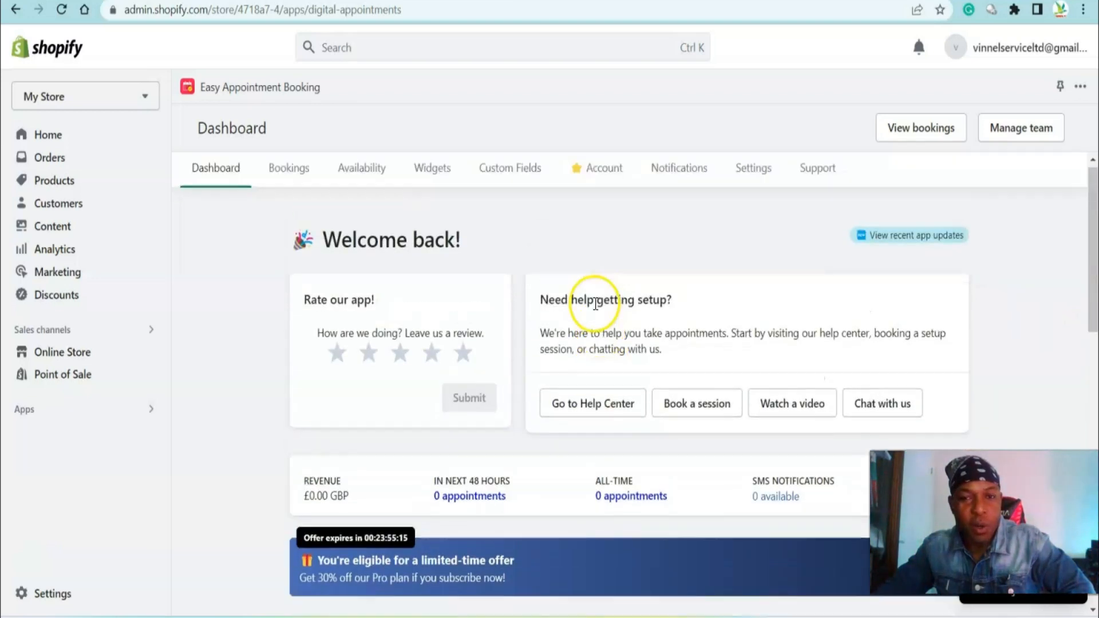
scroll(476, 309, down, 1)
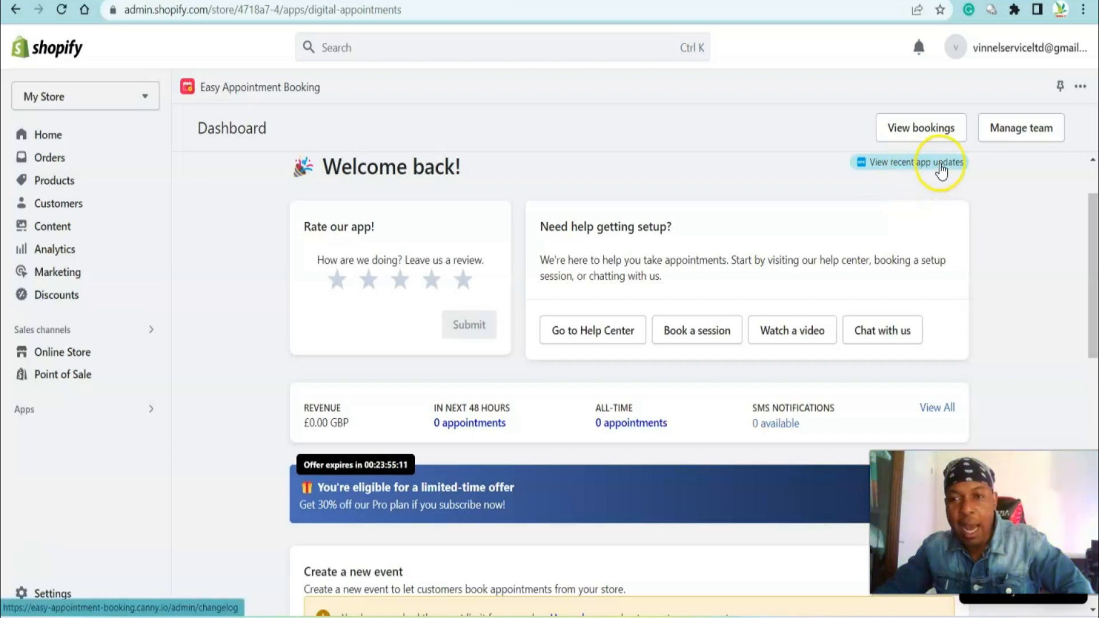
click(928, 128)
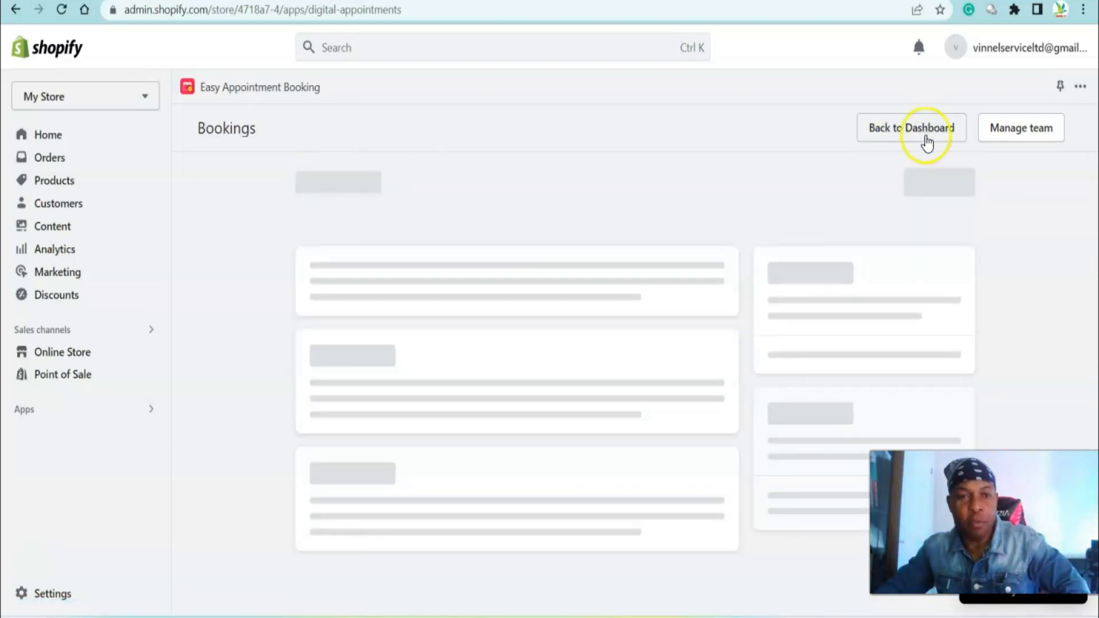
scroll(1067, 308, down, 2)
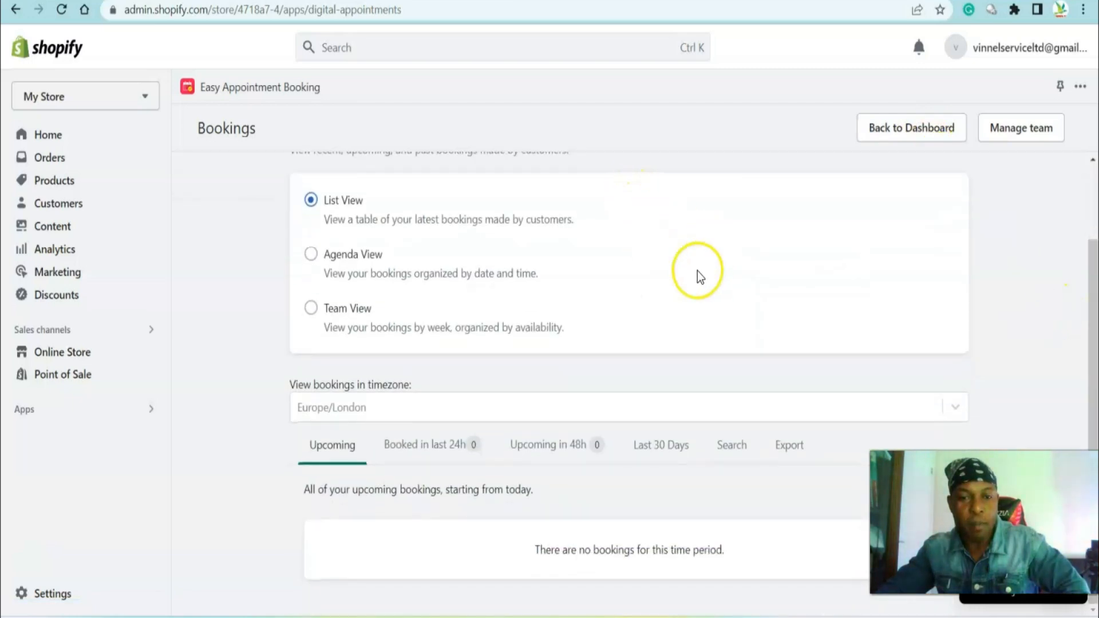
scroll(709, 250, up, 2)
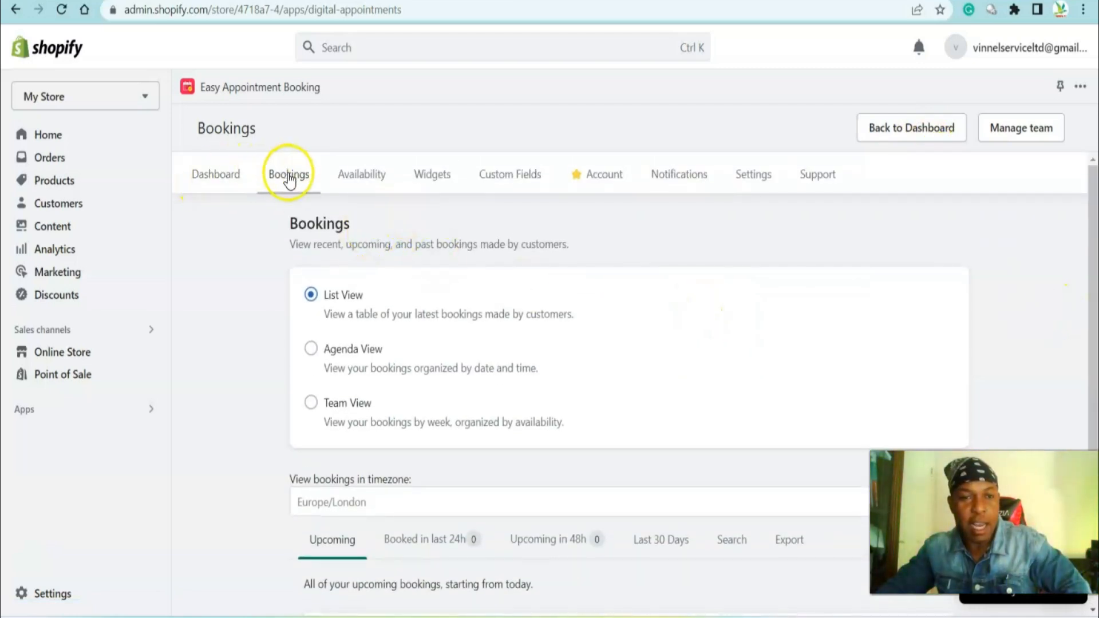
Browse the app's Availability and Widgets sections
click(362, 175)
scroll(498, 216, down, 2)
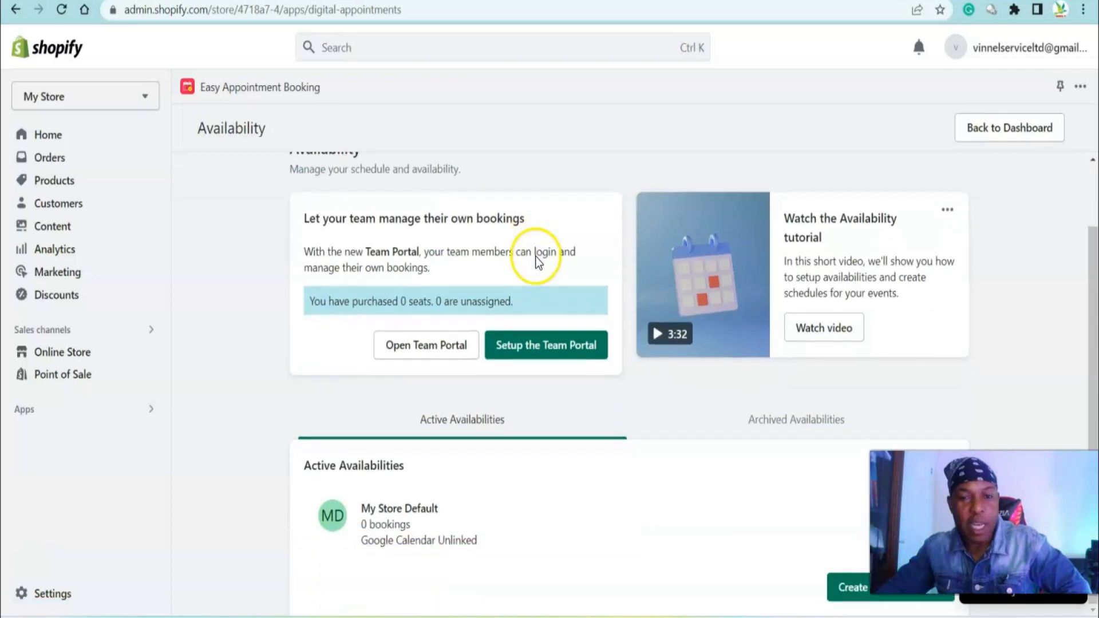
scroll(413, 178, up, 2)
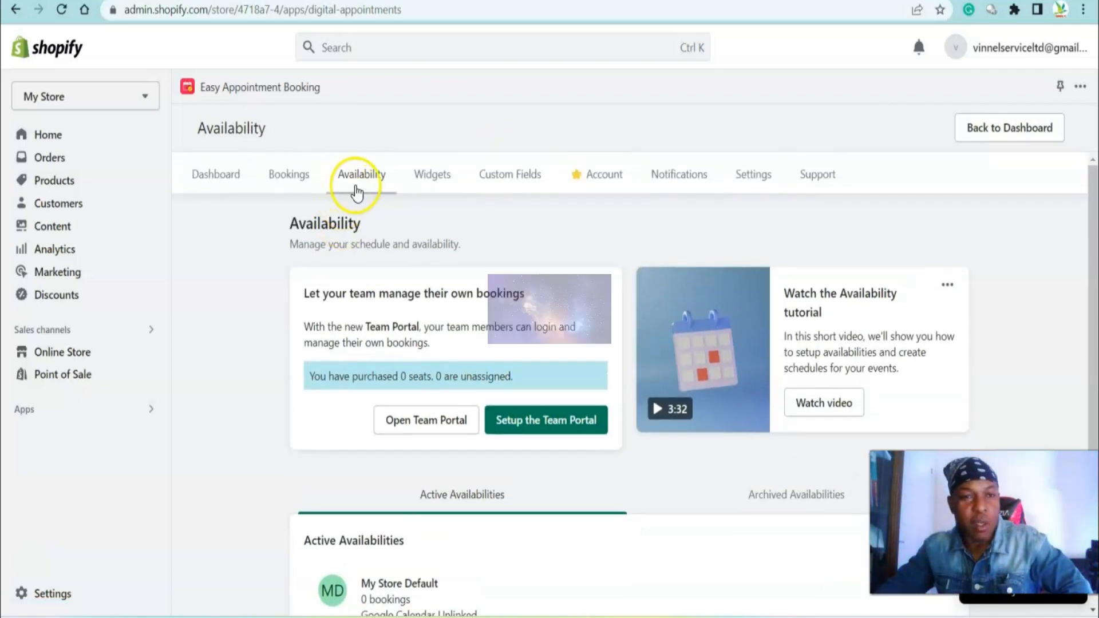
click(439, 178)
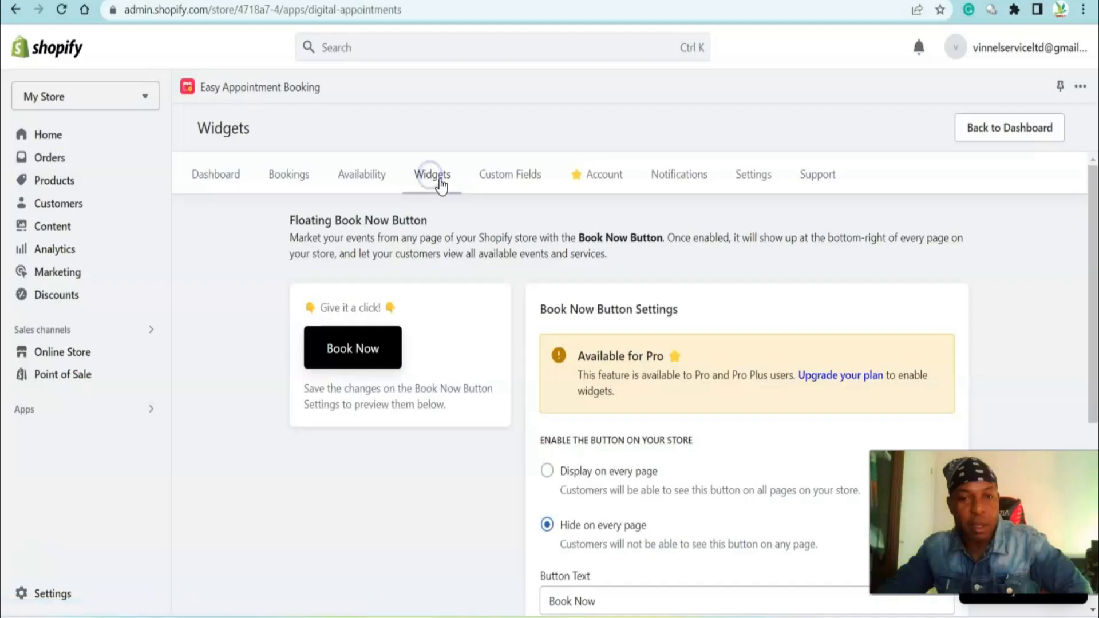
scroll(726, 266, down, 5)
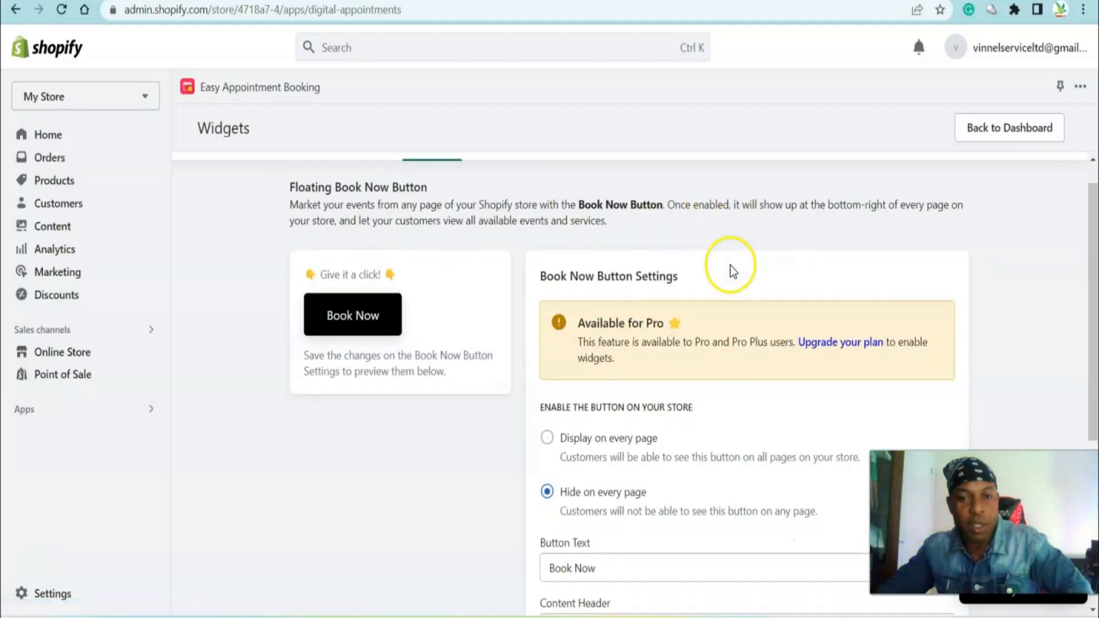
scroll(678, 290, up, 5)
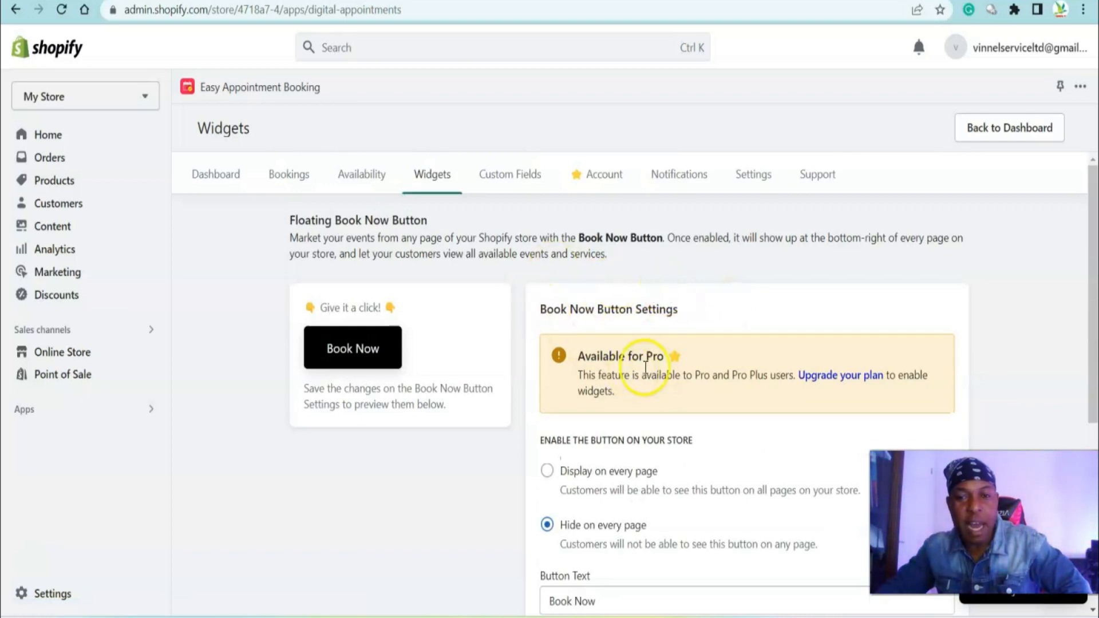
Return to the app dashboard and start adding a booking for the Youtube Course Event
click(222, 182)
scroll(889, 321, down, 5)
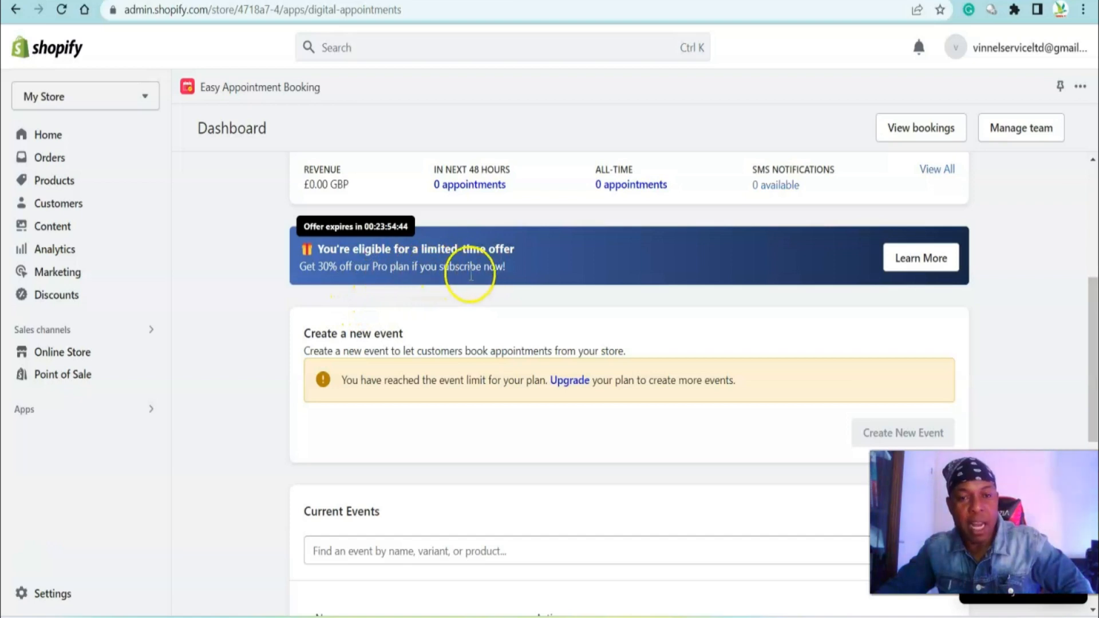
scroll(534, 283, down, 8)
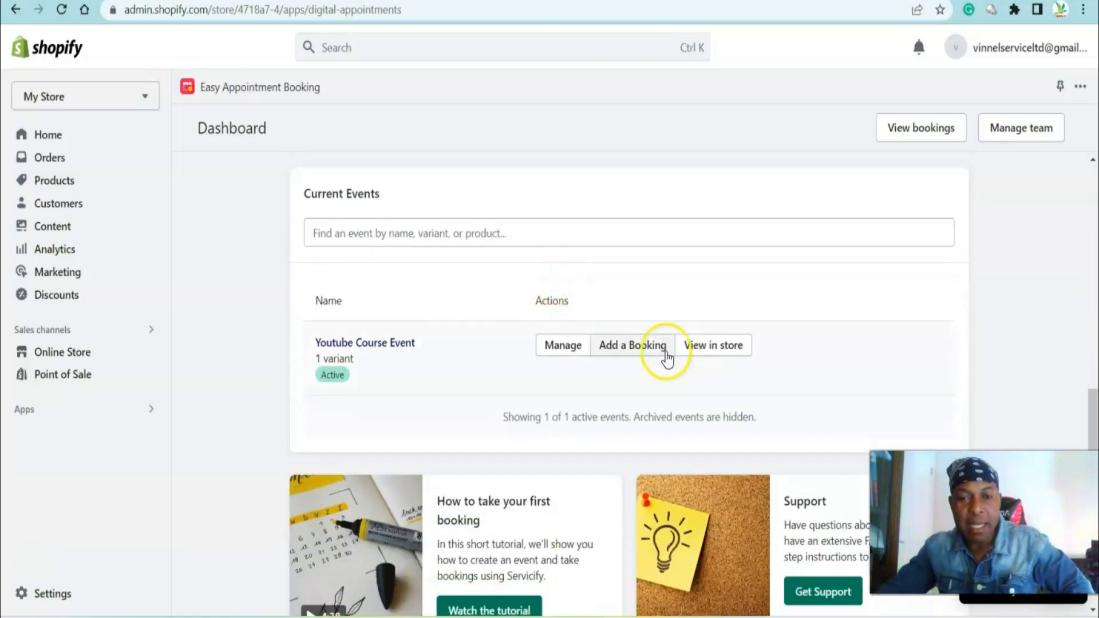
scroll(424, 267, up, 1)
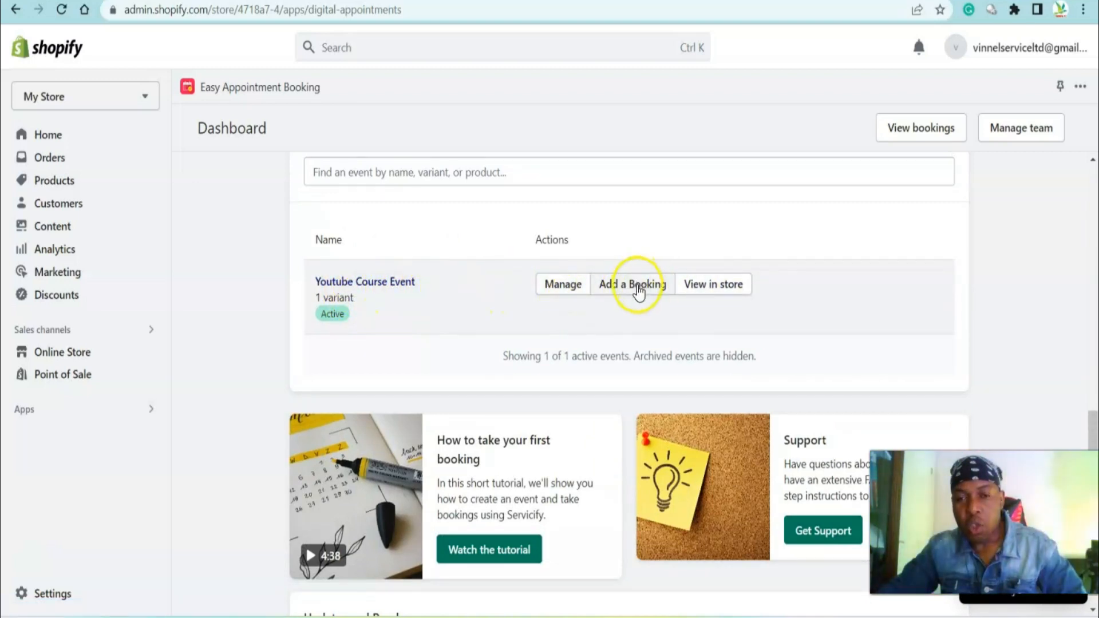
click(646, 293)
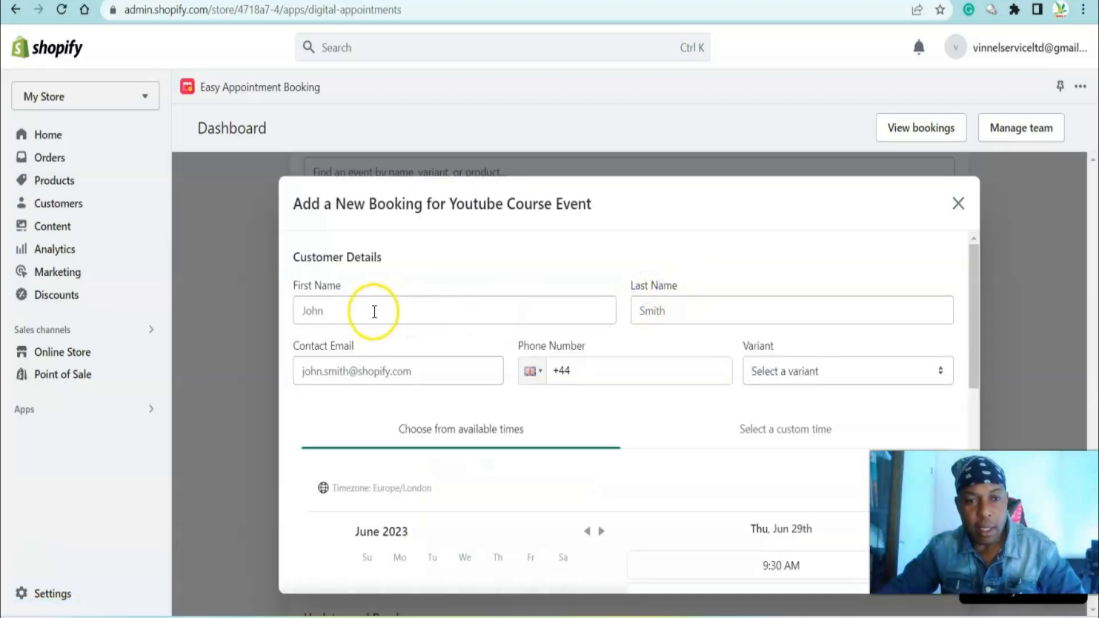
Fill in the customer's last name and contact e-mail from a saved autofill suggestion
click(373, 312)
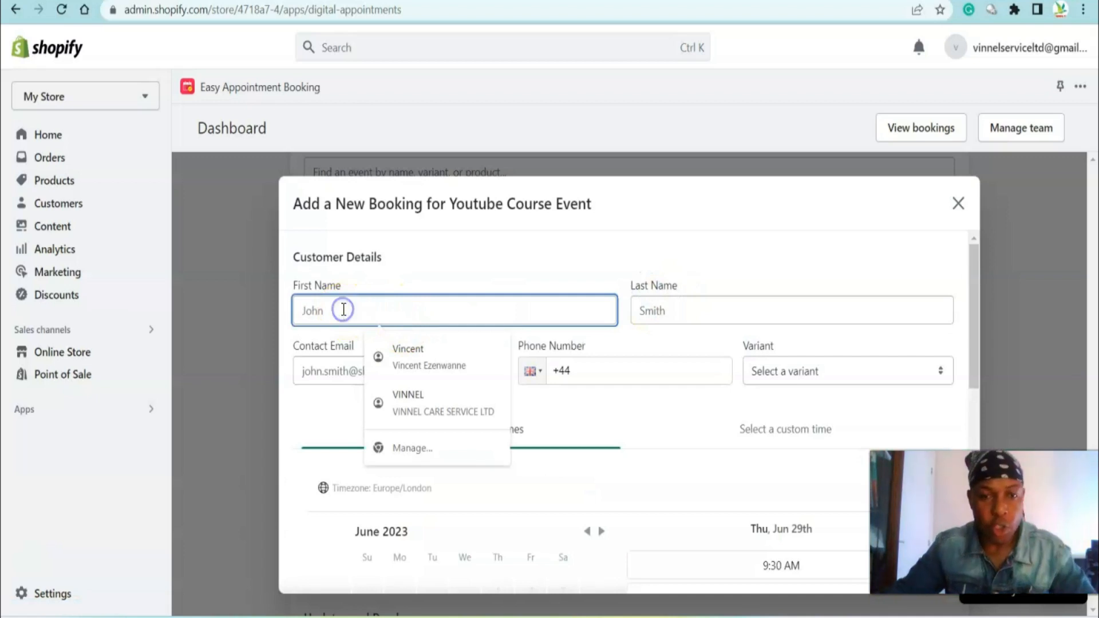
click(598, 244)
click(450, 316)
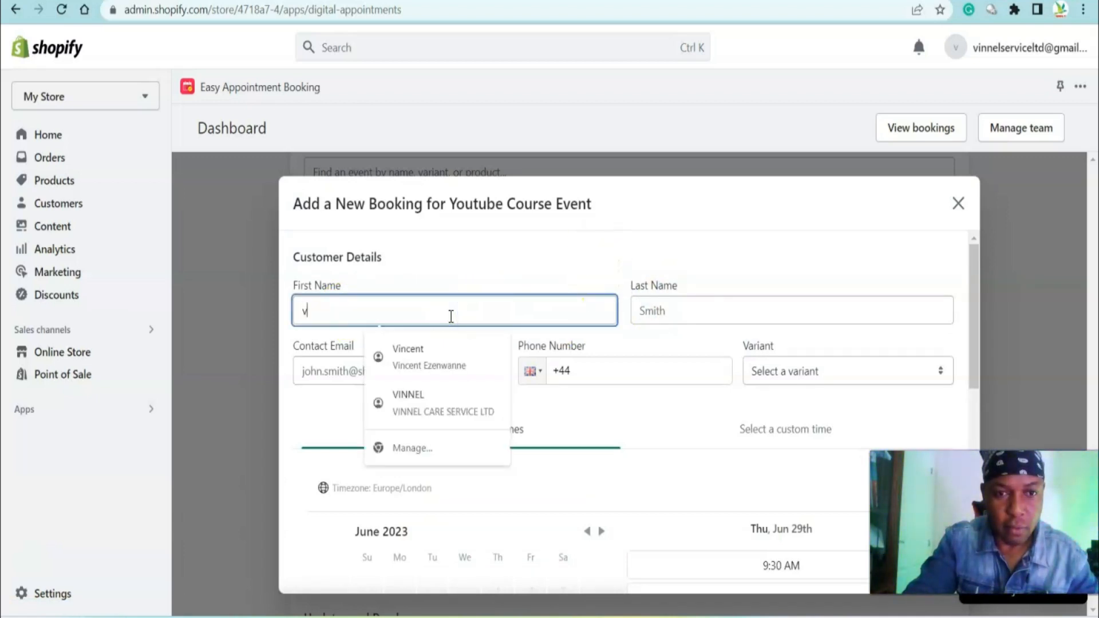
key(BackSpace)
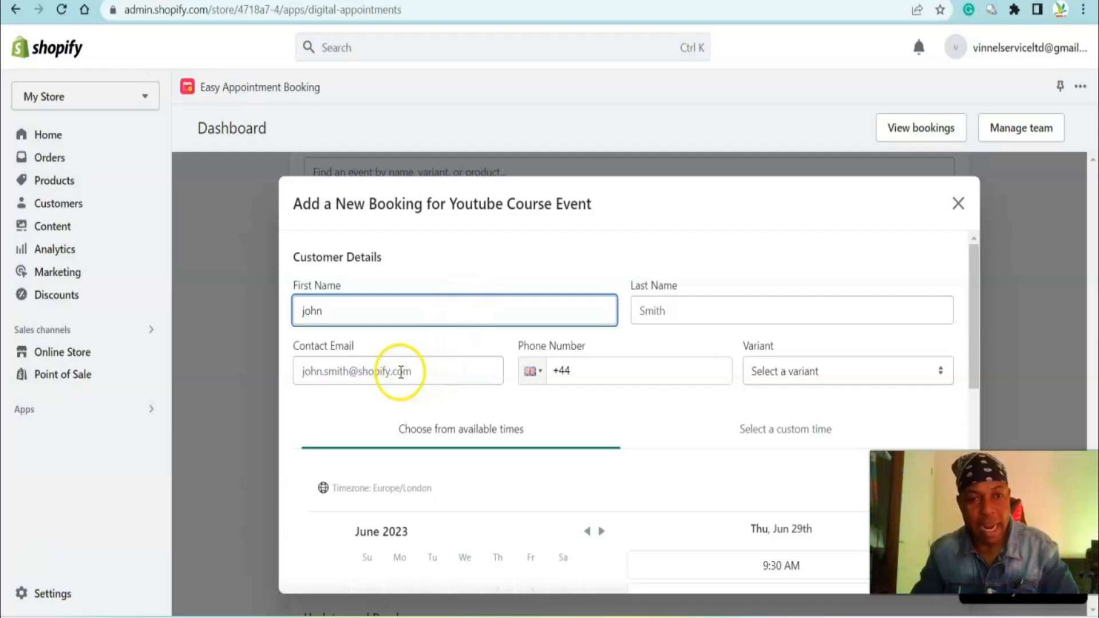
click(400, 372)
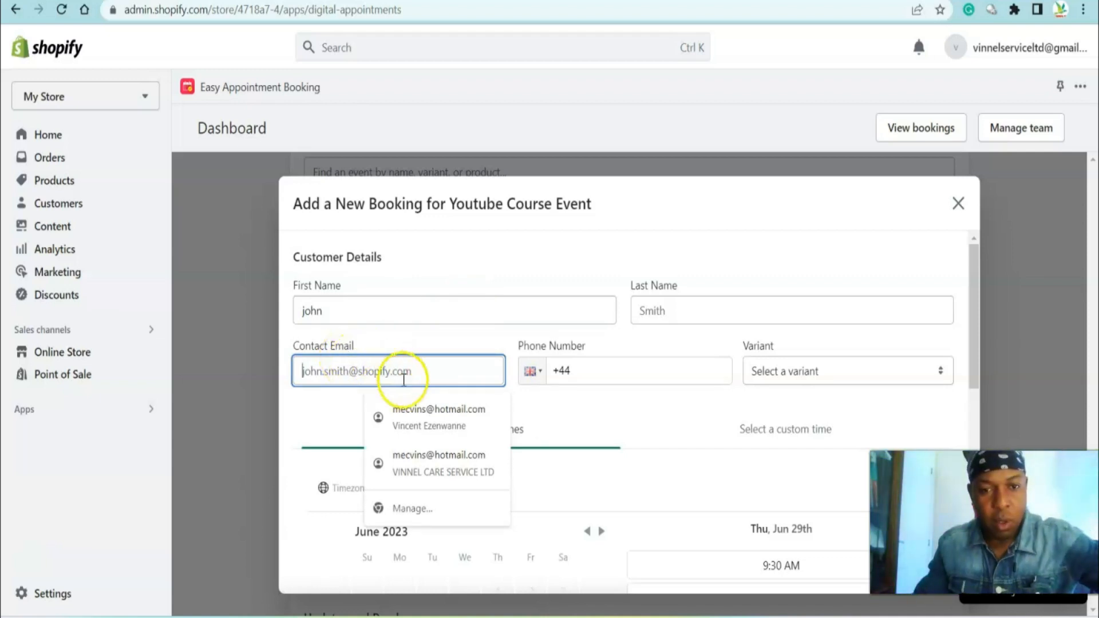
click(446, 418)
Enter the customer's first name
click(381, 312)
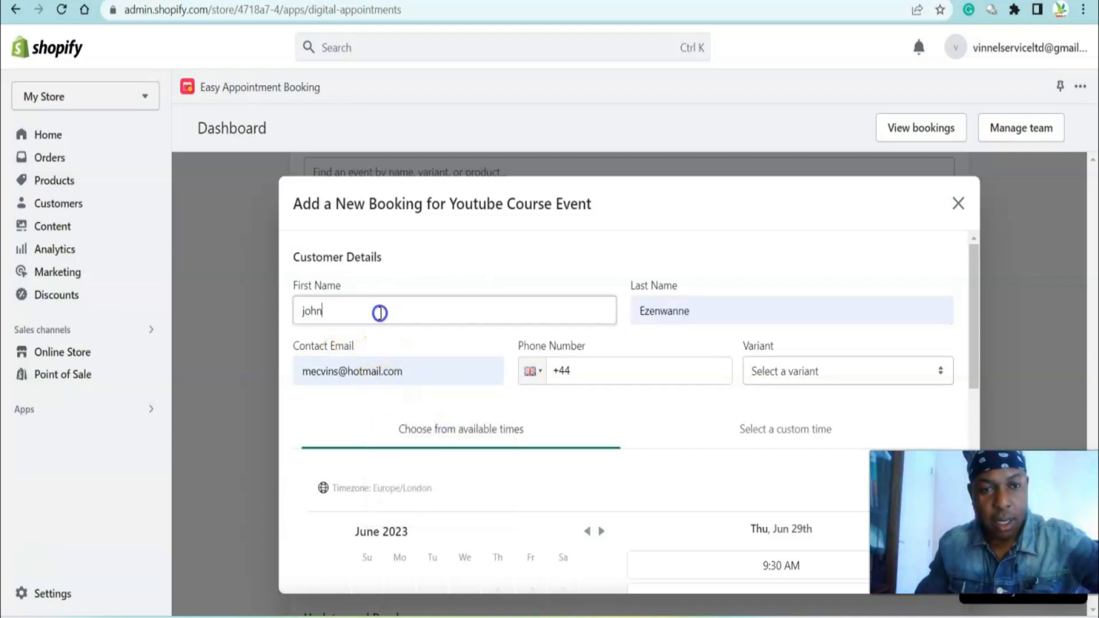
key(Caps_Lock)
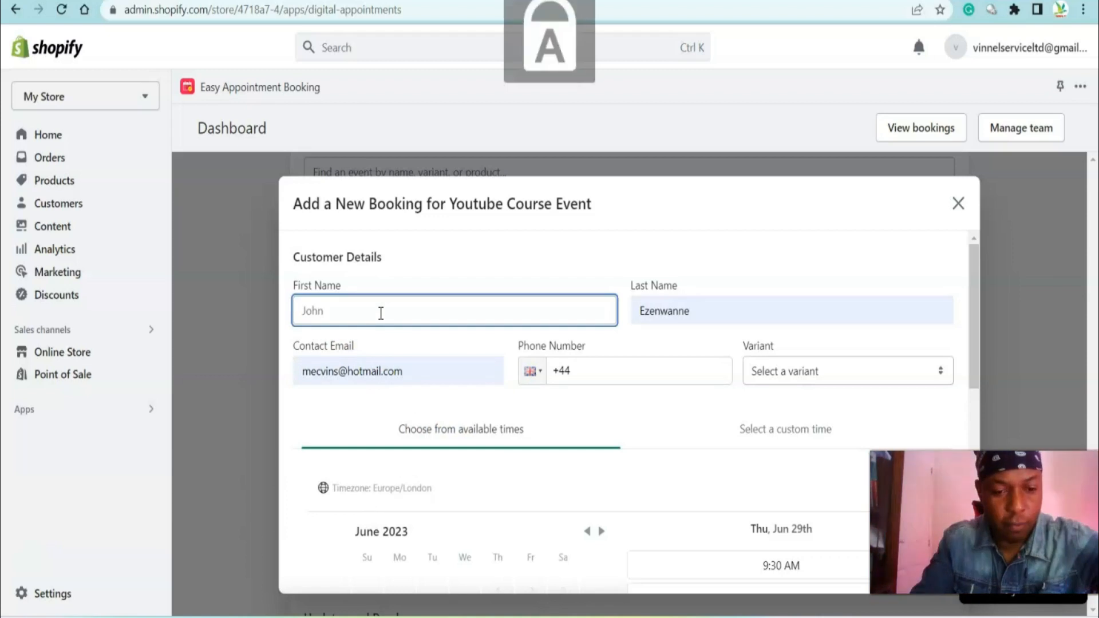
text(V)
key(Caps_Lock)
text(innel)
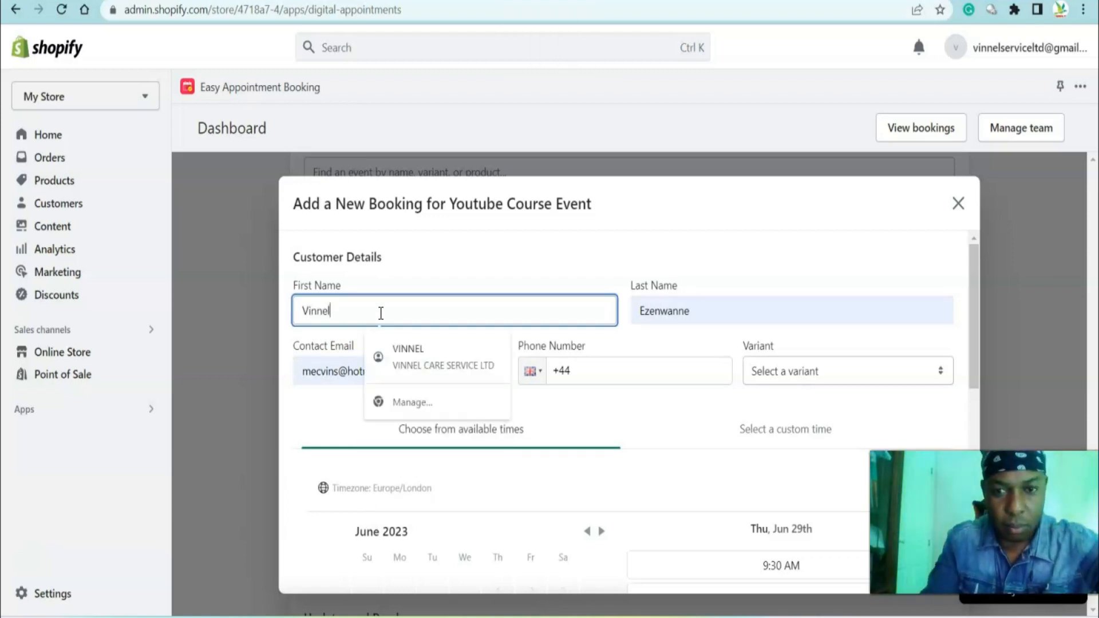
Switch the booking form to a custom time
click(849, 206)
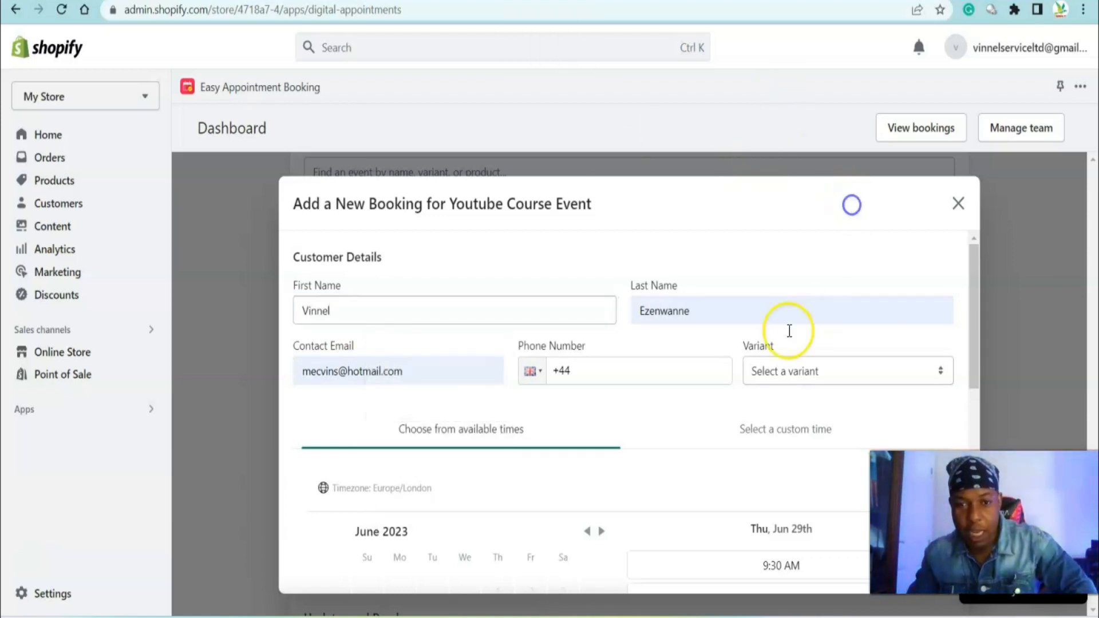
scroll(630, 400, down, 3)
scroll(648, 344, up, 3)
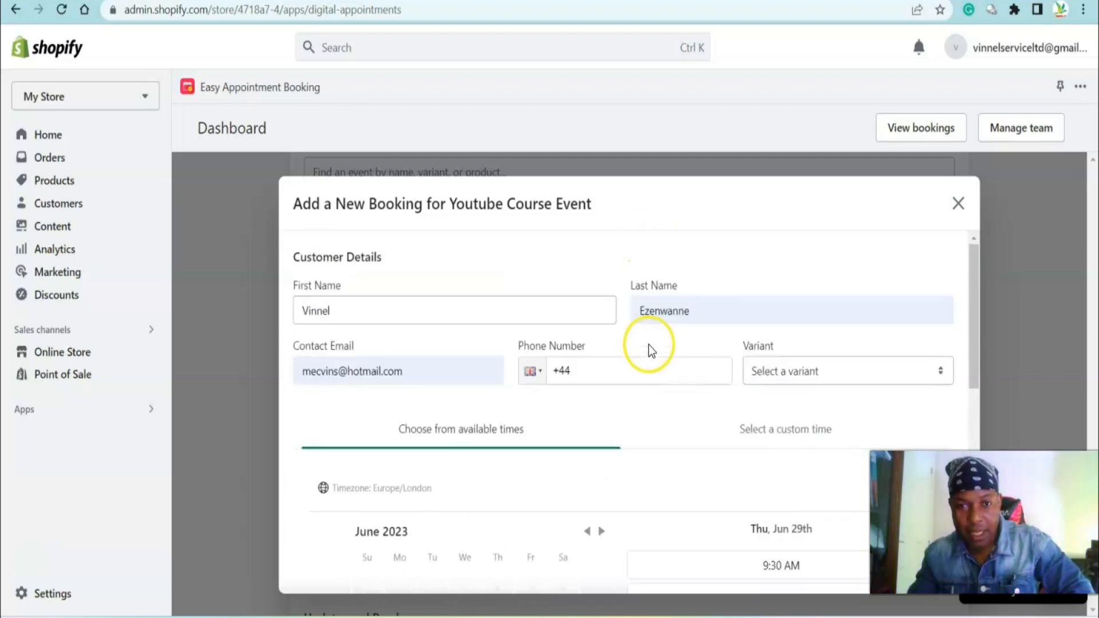
scroll(610, 367, down, 8)
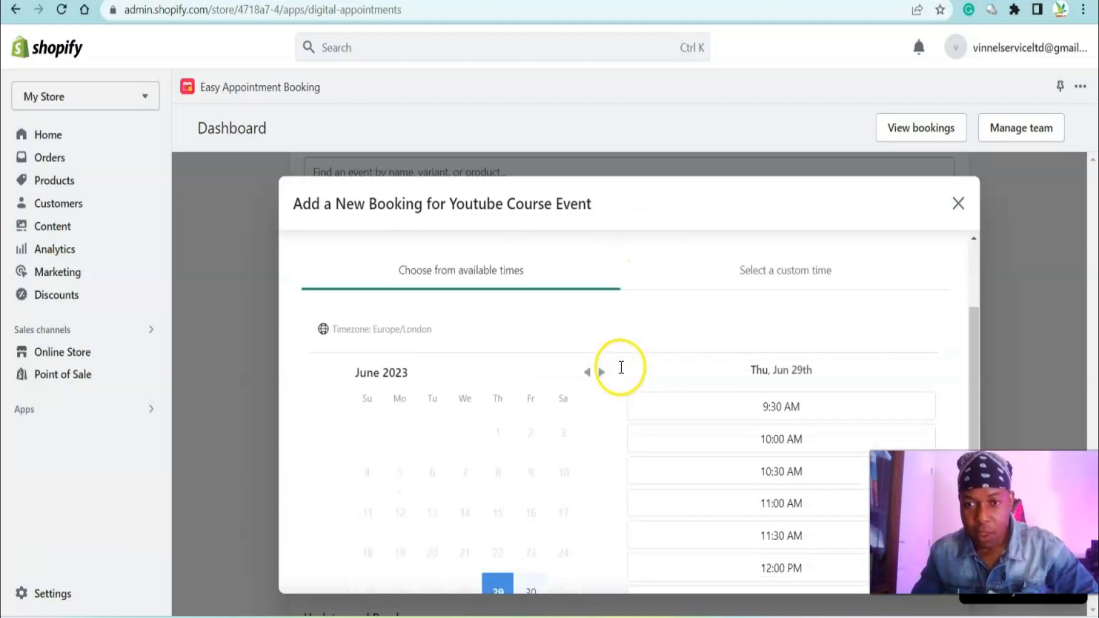
scroll(782, 395, up, 4)
scroll(782, 396, up, 5)
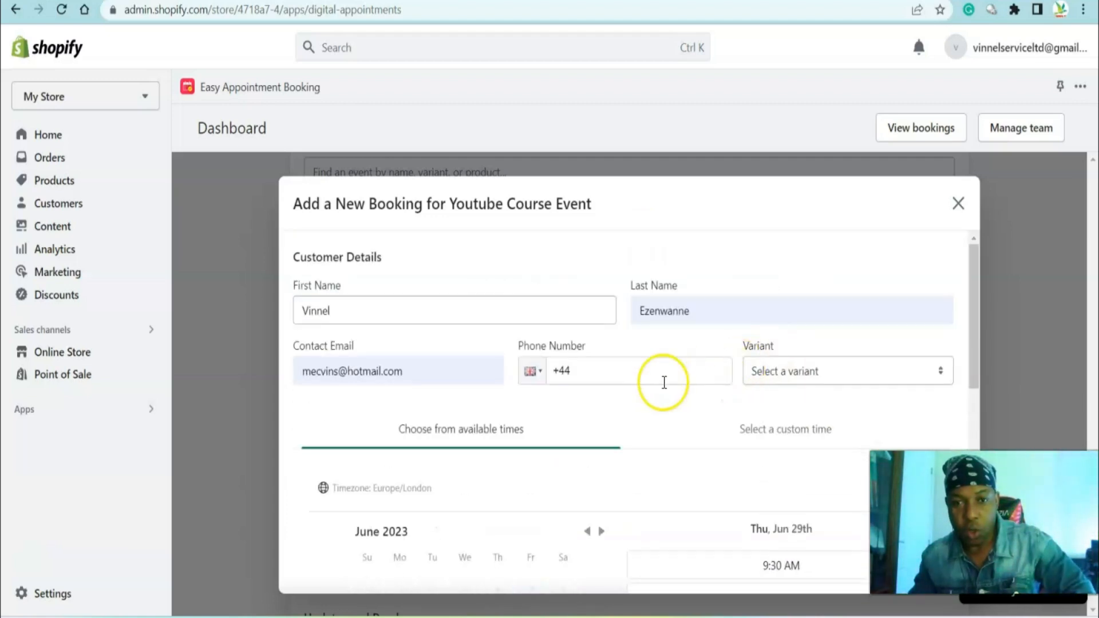
click(940, 371)
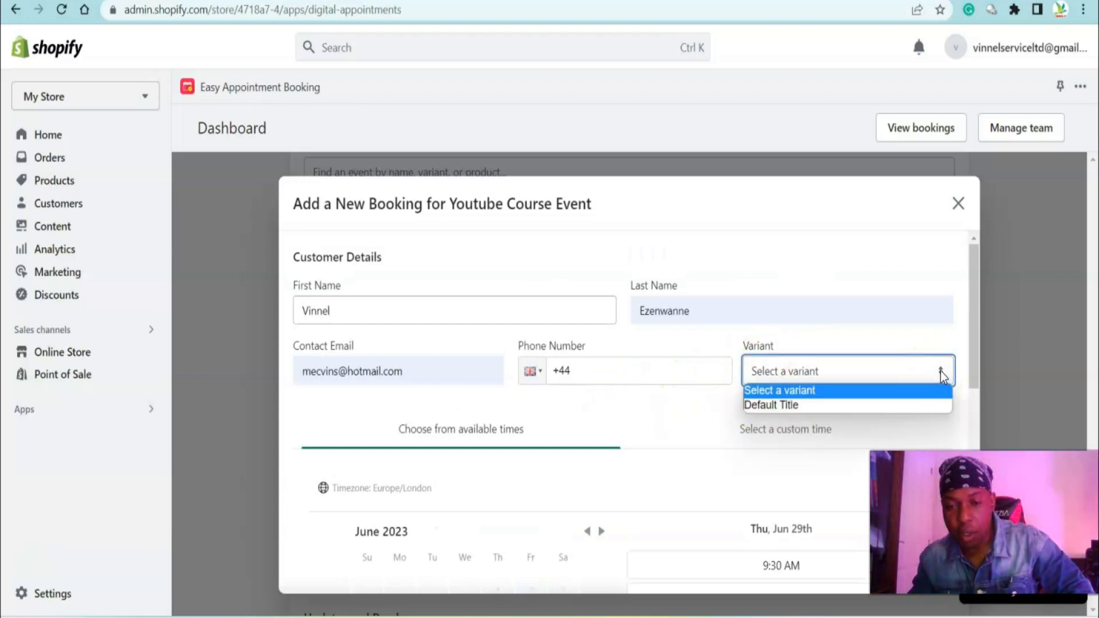
click(693, 424)
Try to add the booking for June 29 at 9:00 AM
scroll(729, 378, down, 4)
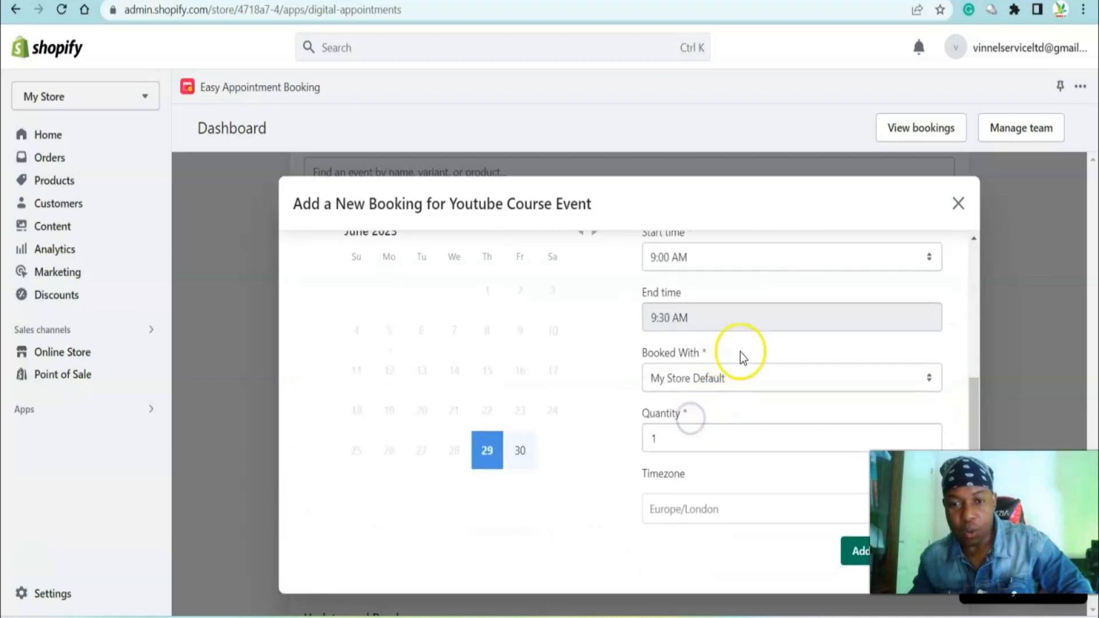
scroll(630, 320, up, 3)
scroll(595, 355, down, 1)
scroll(540, 379, down, 2)
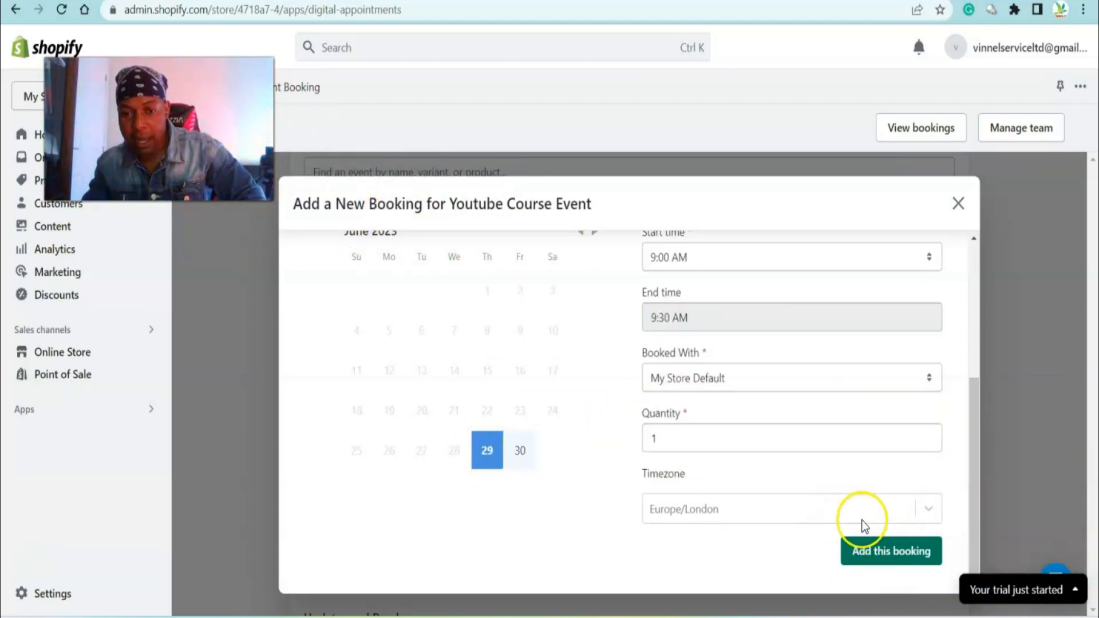
click(887, 555)
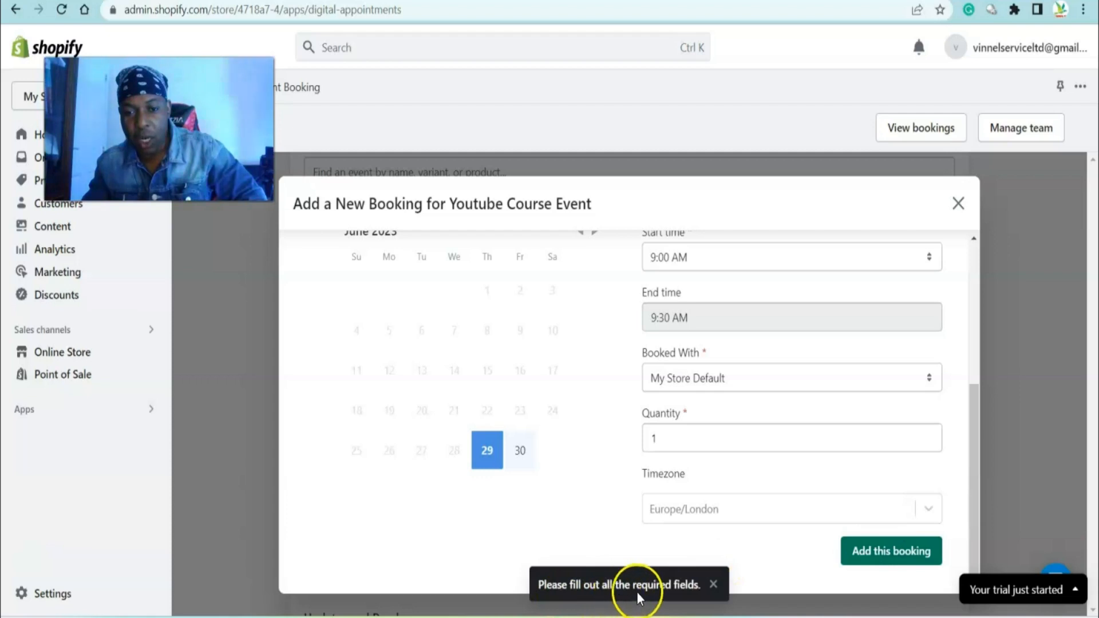
Set the booking's timezone to Dateline Standard Time (Etc/GMT+12)
scroll(736, 334, up, 2)
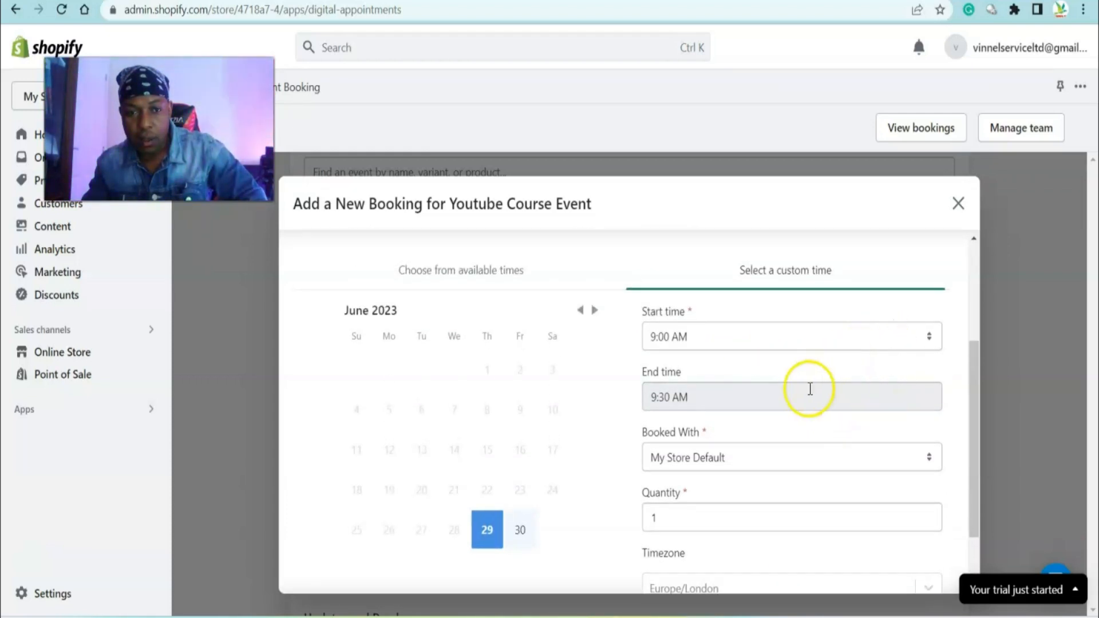
scroll(810, 389, down, 2)
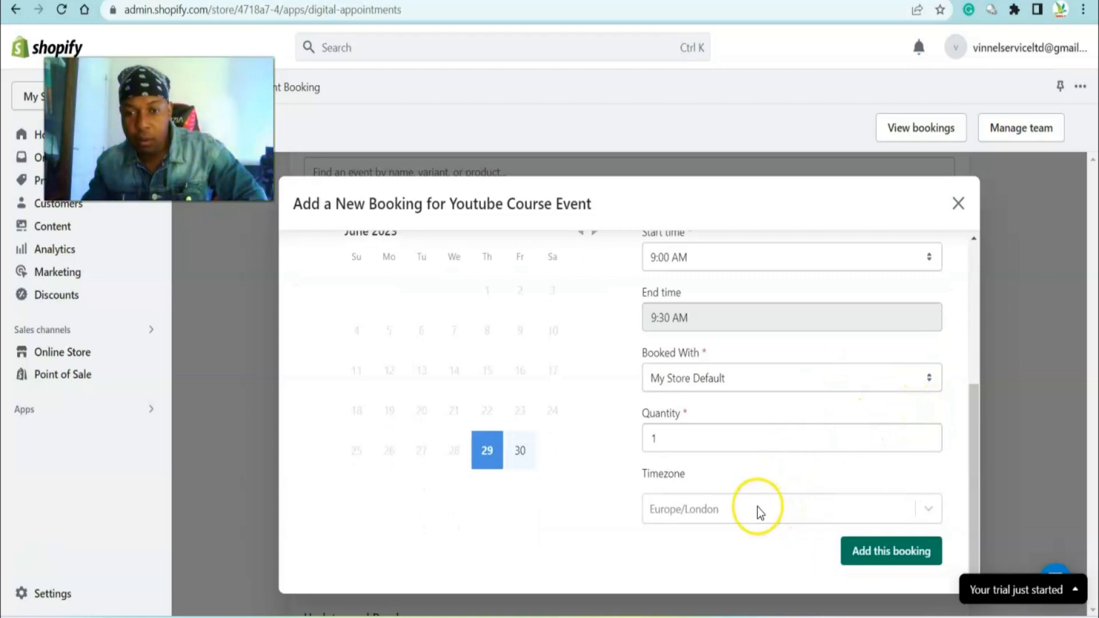
click(934, 509)
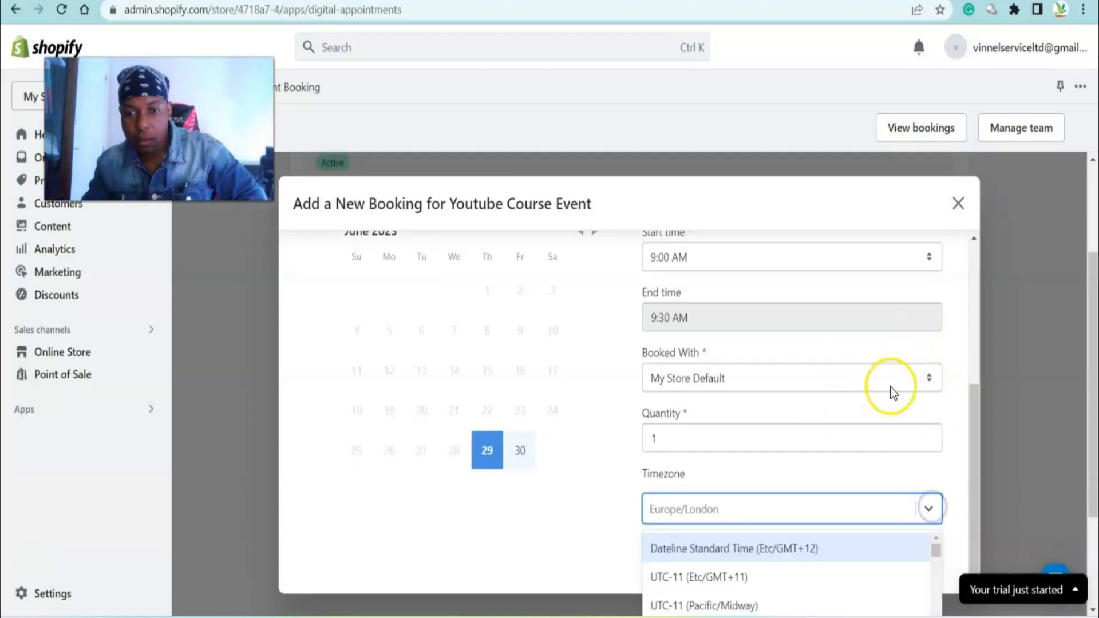
click(741, 551)
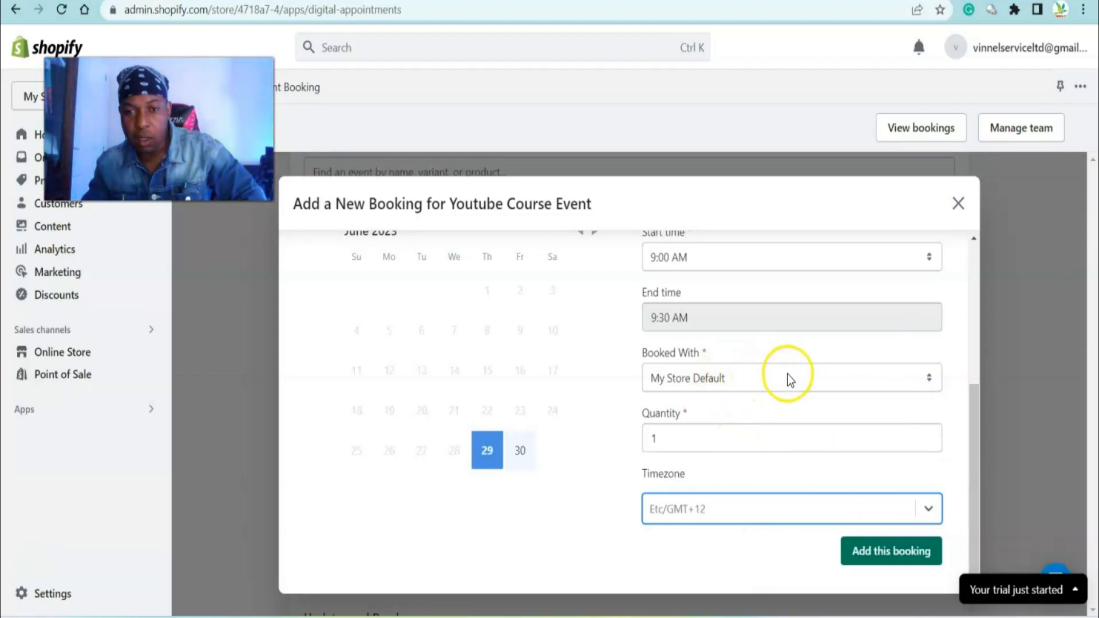
Set Booked With to My Store Default and choose the Default Title variant
click(869, 379)
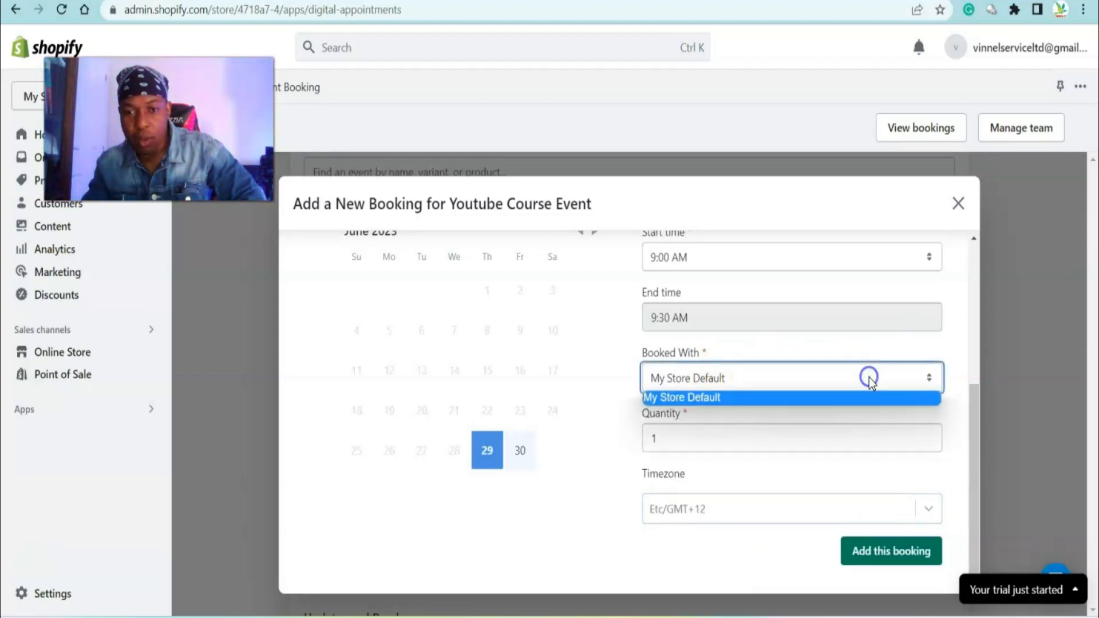
click(783, 381)
scroll(796, 372, up, 4)
click(795, 400)
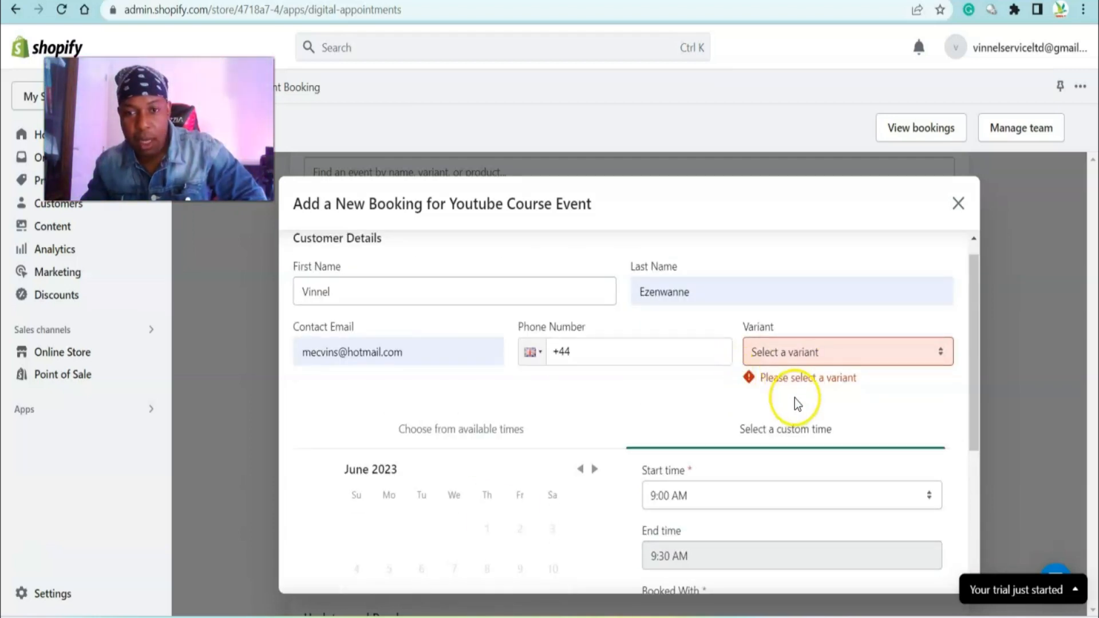
click(940, 353)
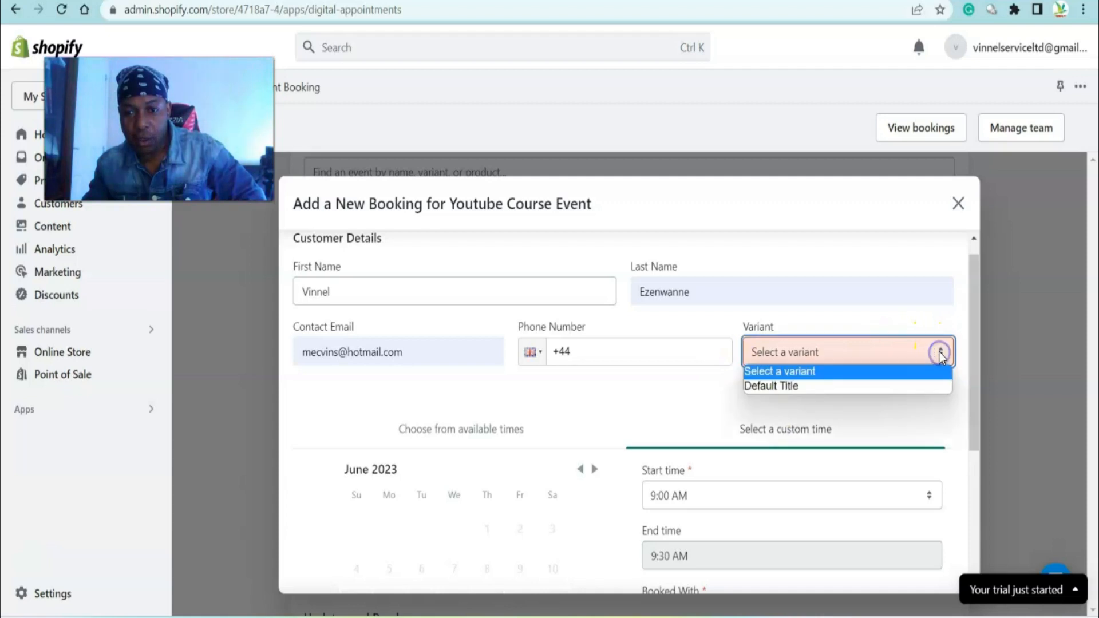
click(862, 387)
Add the booking and open its confirmation e-mail from the mail notification
scroll(871, 381, down, 3)
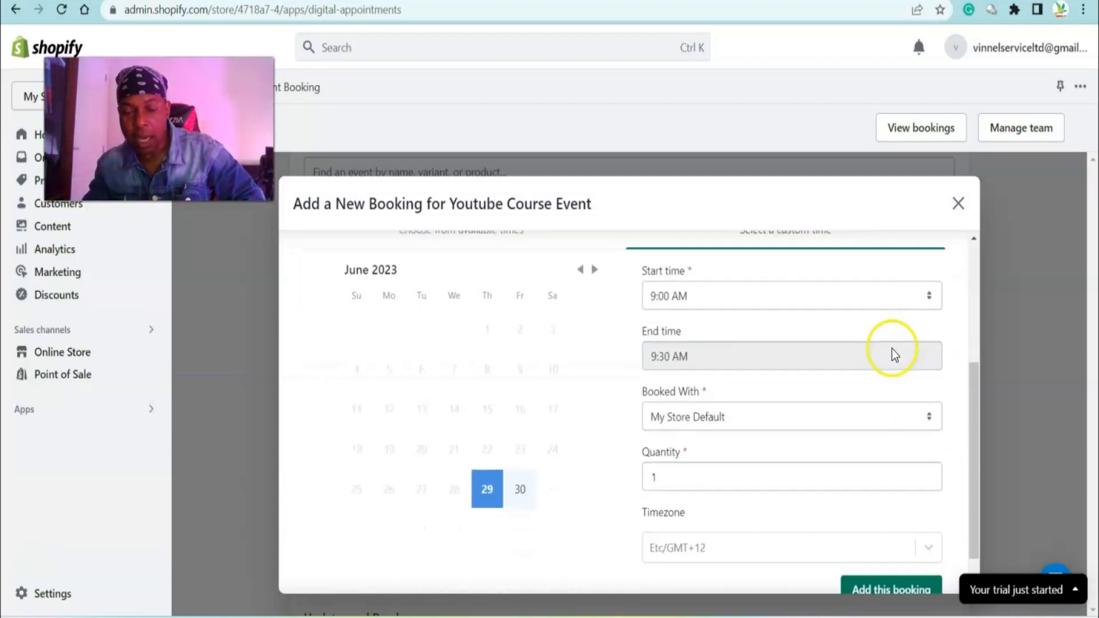
scroll(892, 351, up, 3)
scroll(894, 348, down, 3)
scroll(894, 351, up, 3)
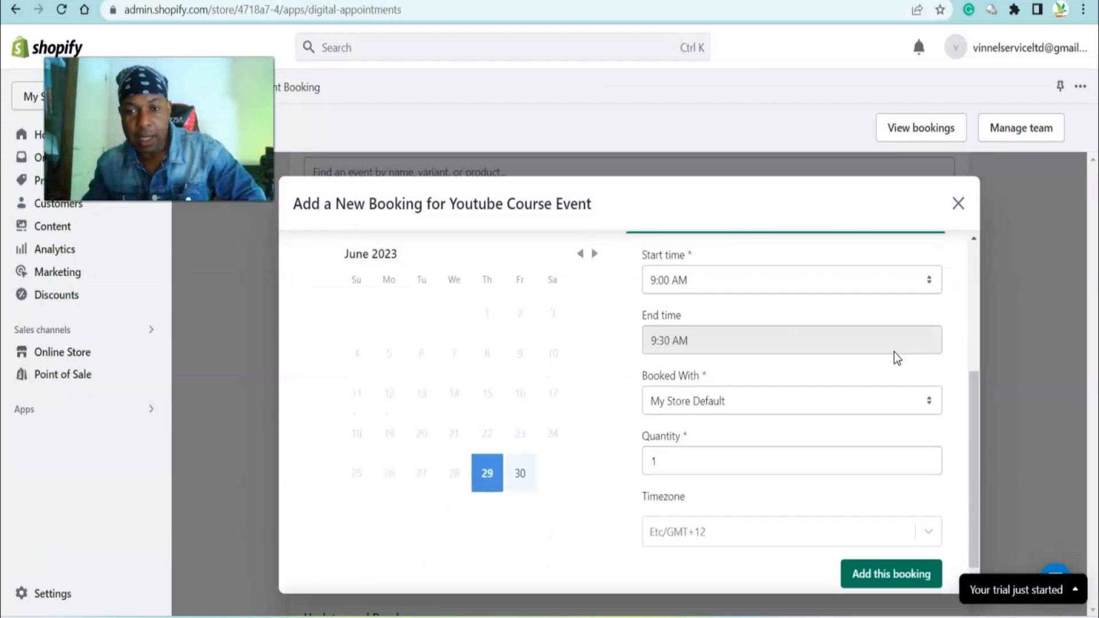
scroll(894, 352, down, 3)
click(873, 555)
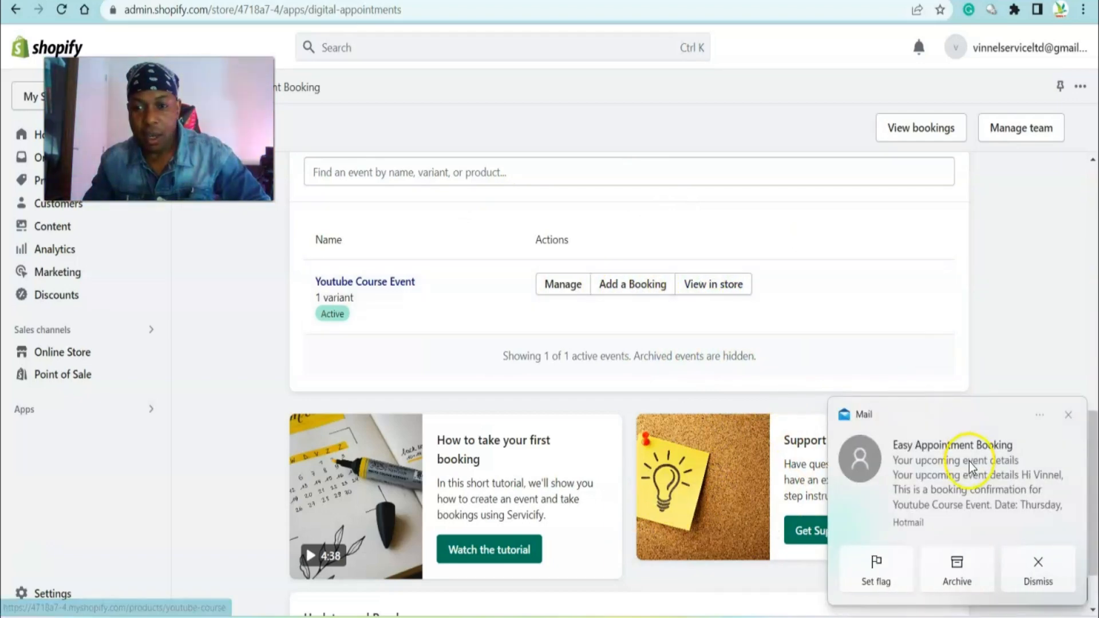
click(973, 483)
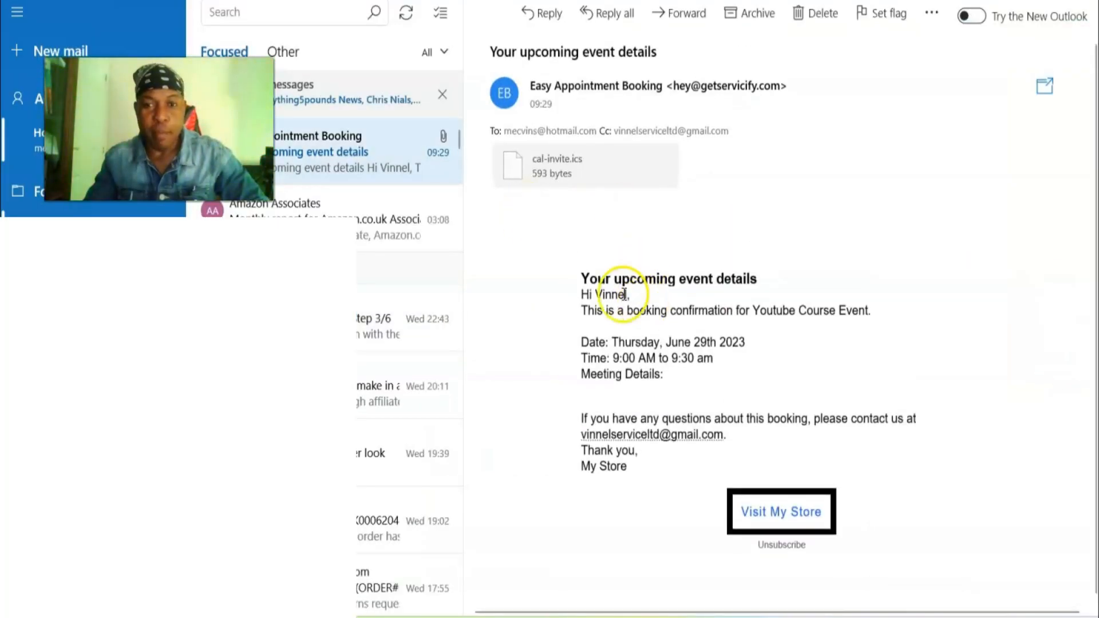